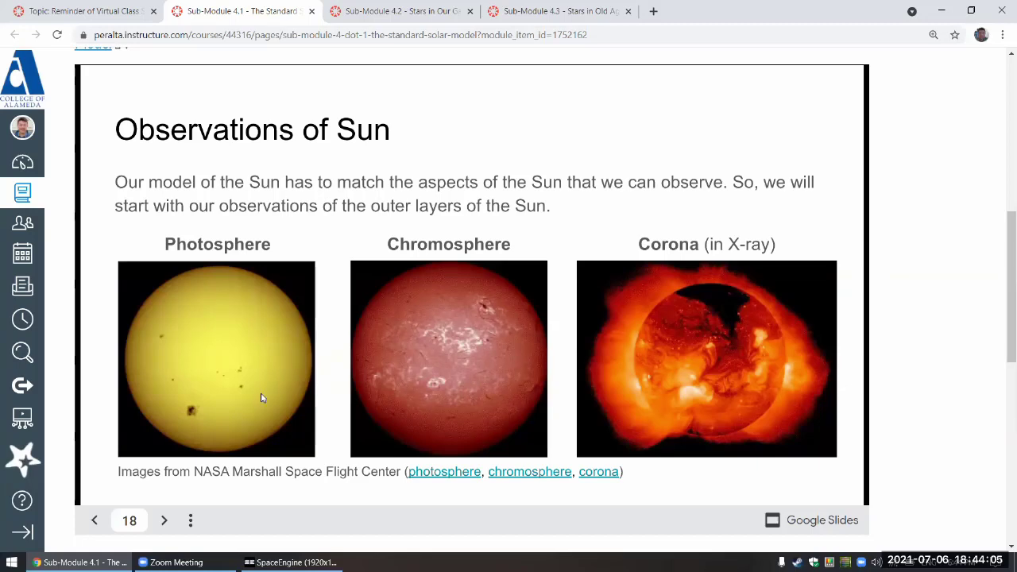
Step: Close the Sub-Module 4.1 page
scroll(218, 520, down, 4)
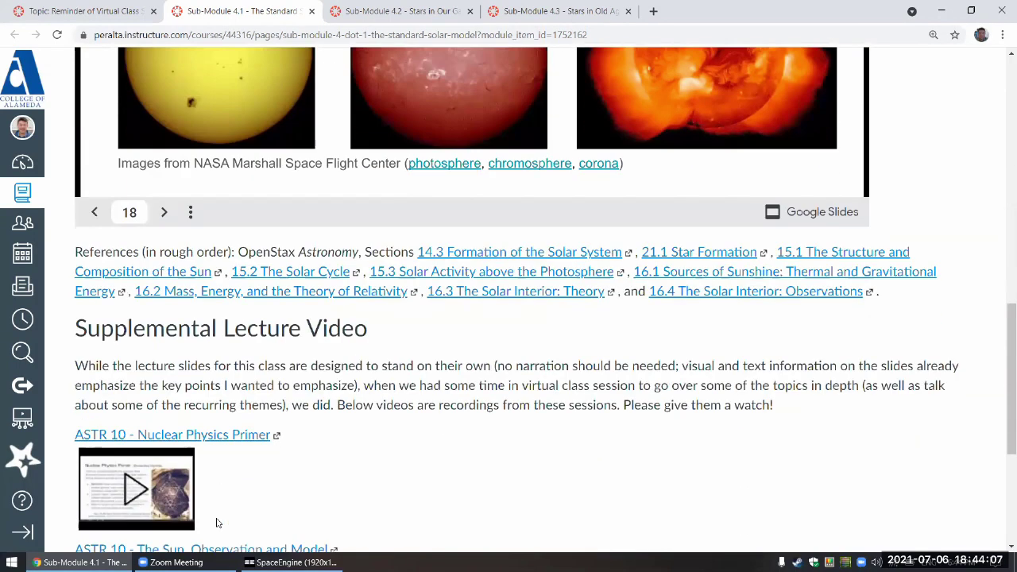
scroll(217, 520, up, 2)
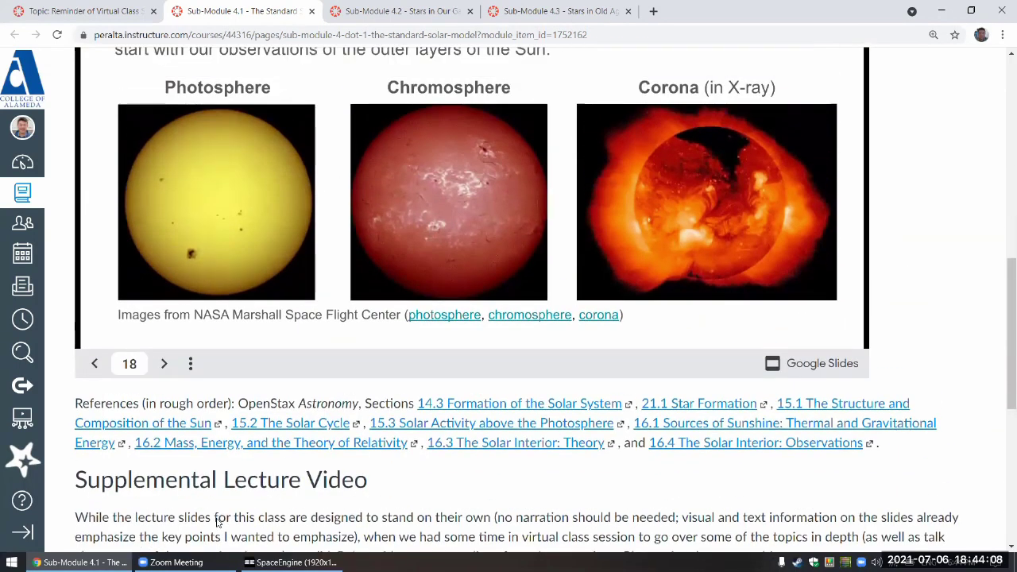
click(310, 11)
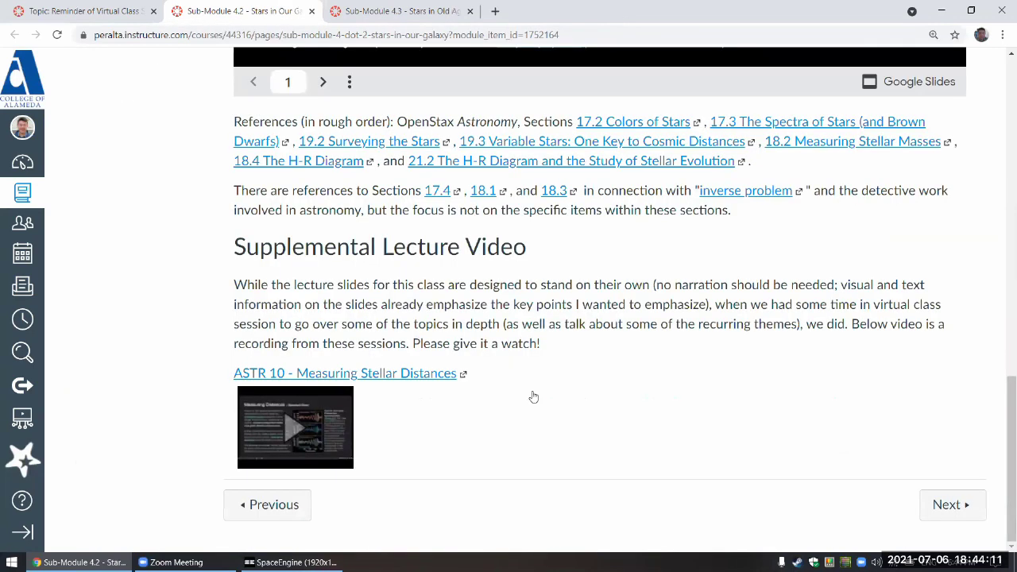
Step: Advance the Sub-Module 4.2 slides past Overview to Distant Stars and zoom in
scroll(533, 397, up, 3)
scroll(534, 396, up, 1)
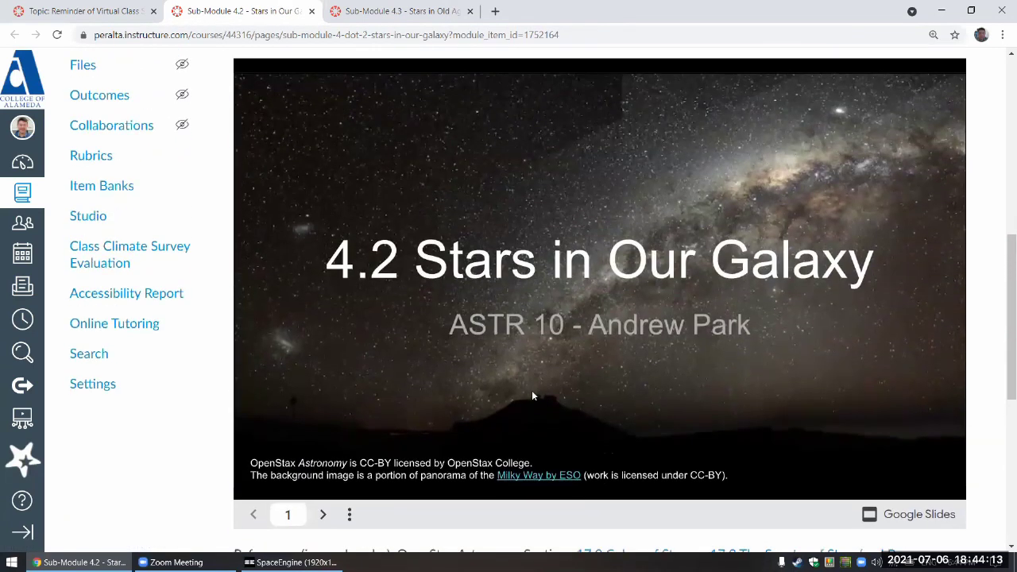
click(323, 516)
click(323, 516)
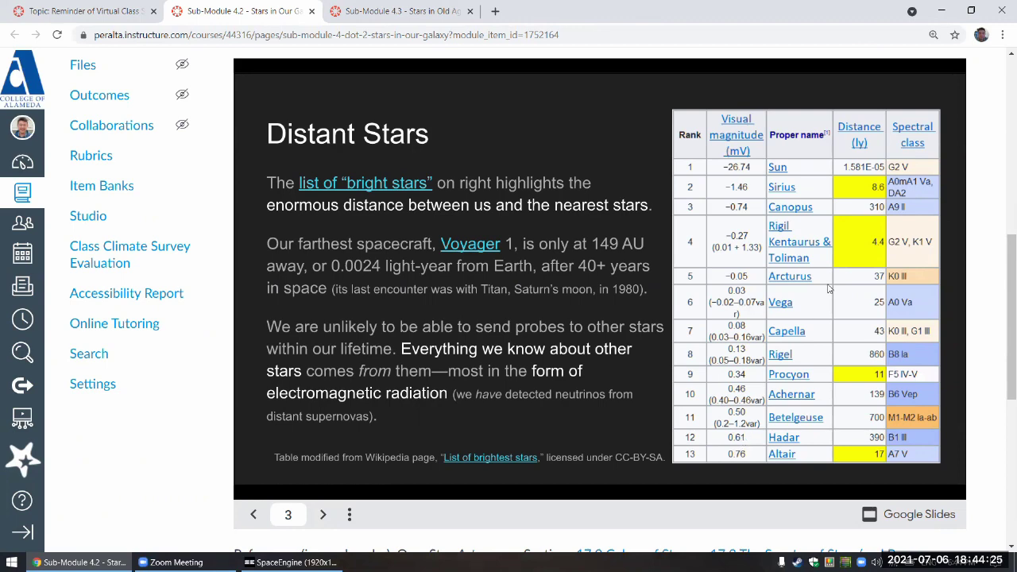
ctrl+scroll(852, 259, up, 2)
ctrl+scroll(852, 258, up, 2)
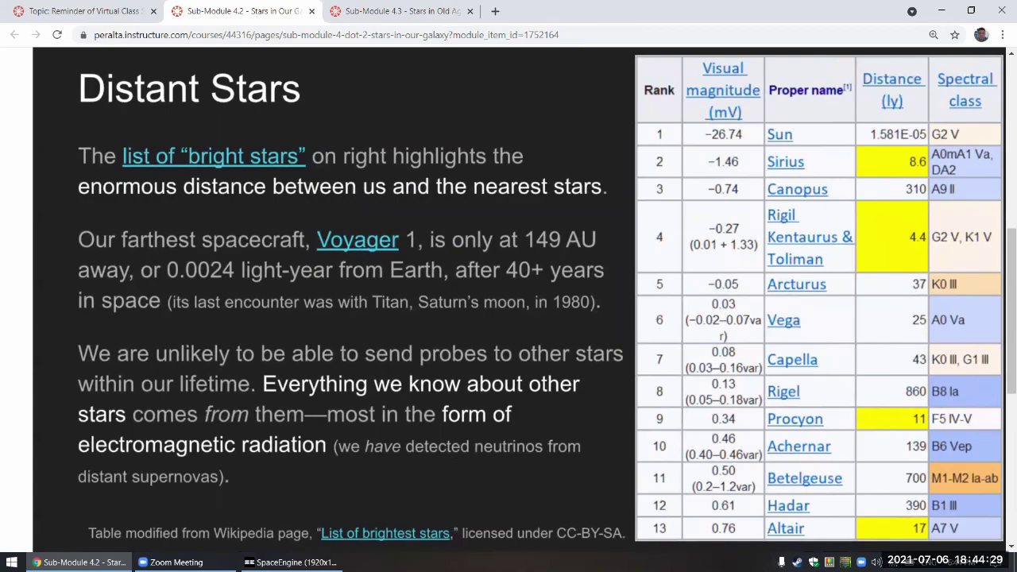
Step: Put SpaceEngine in a window and reset to a 45° wide starfield around the Sun
click(291, 562)
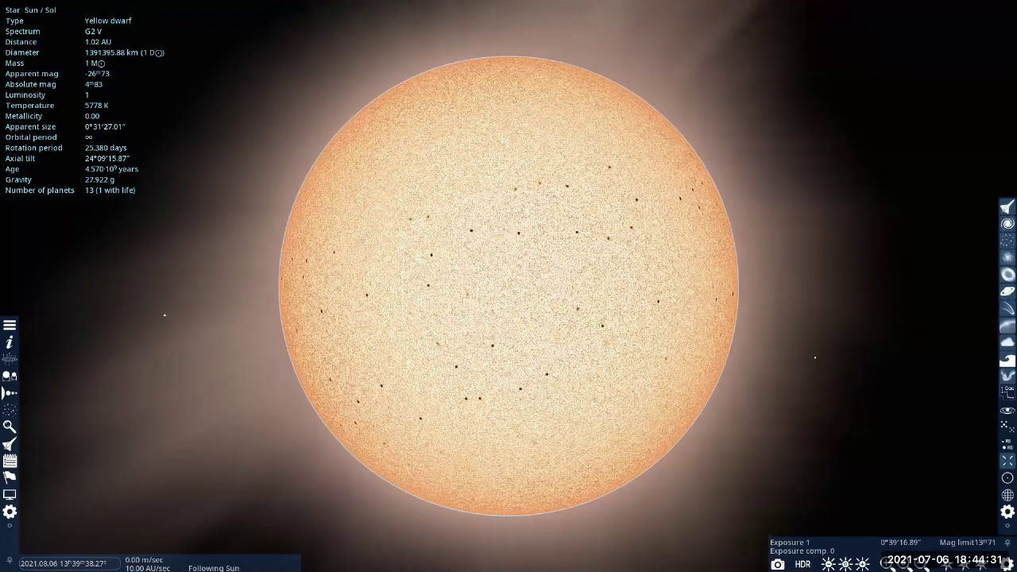
key(alt+Return)
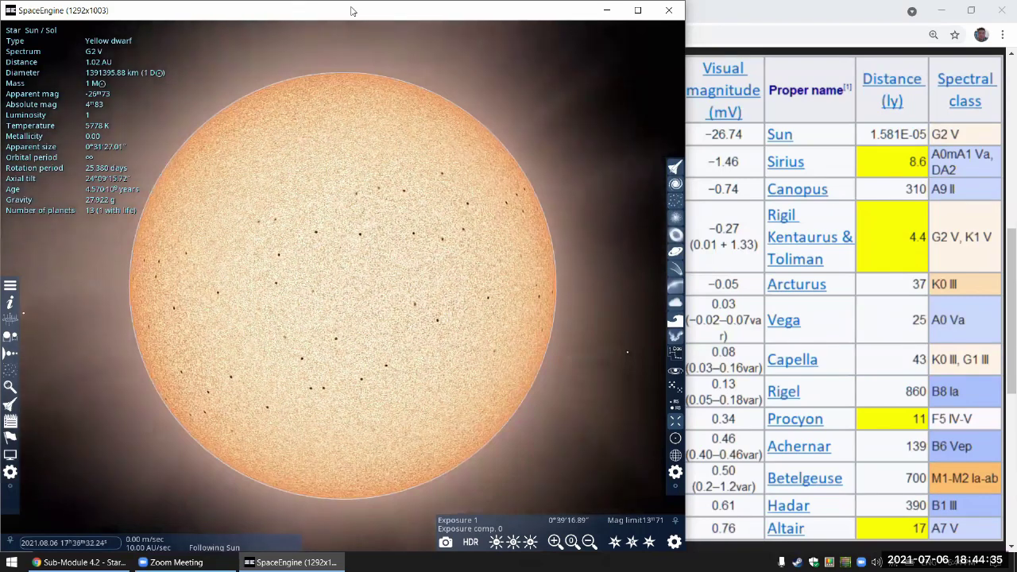
key(BackSpace)
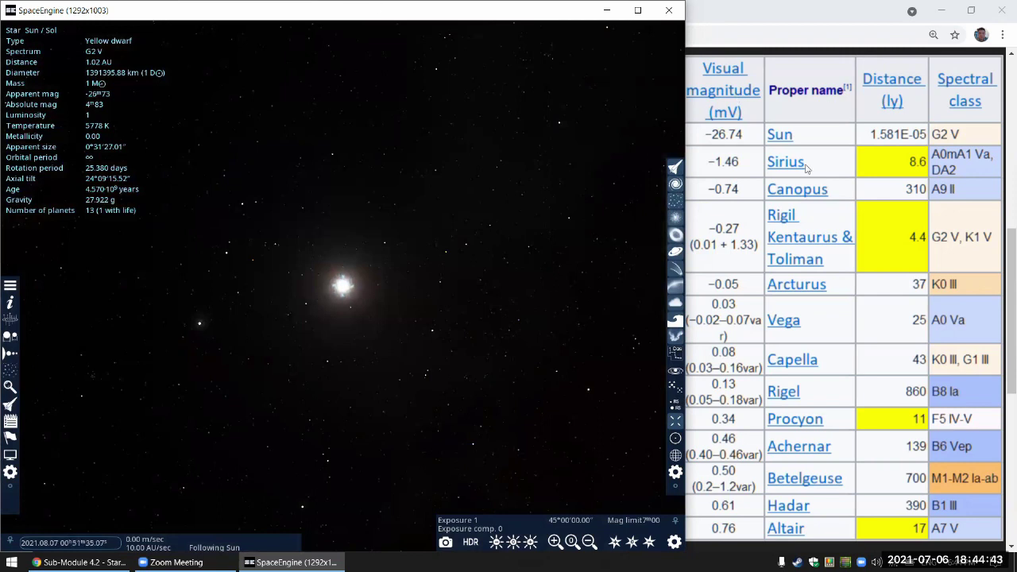
scroll(772, 216, left, 3)
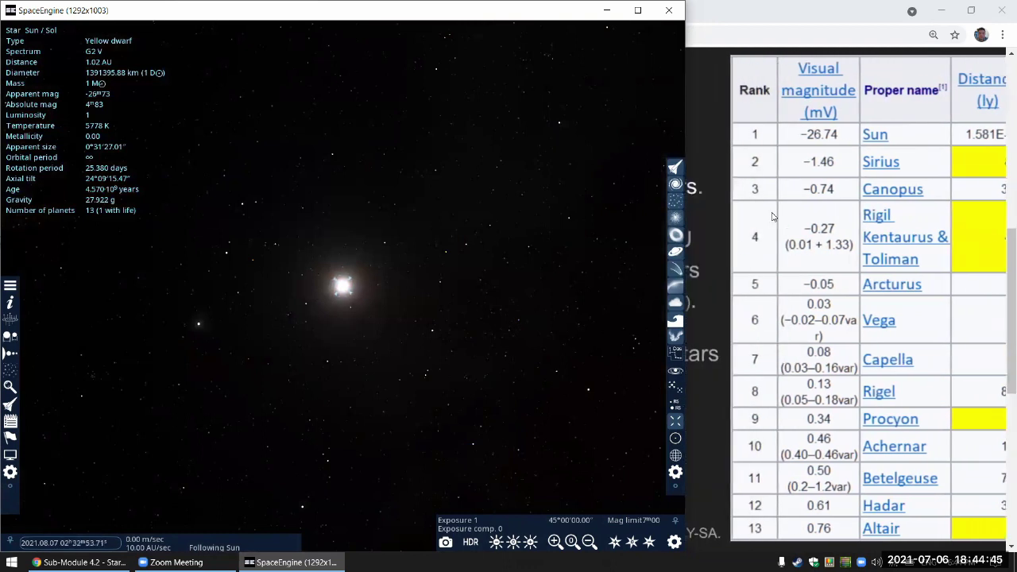
scroll(772, 216, right, 3)
scroll(772, 216, right, 1)
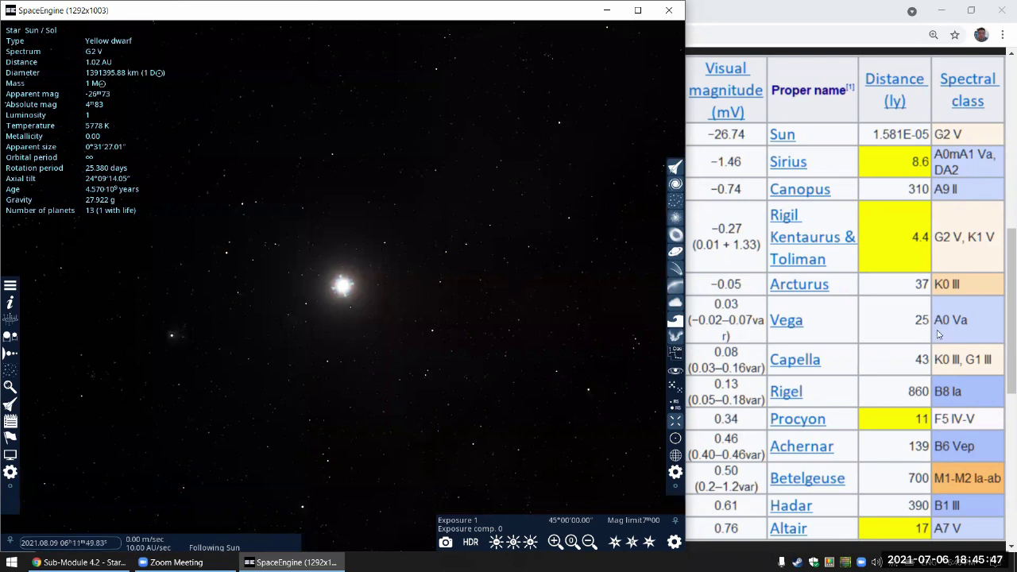
Step: Return to the course page, zoom out, and jump to slide 10 from the slide list
click(785, 12)
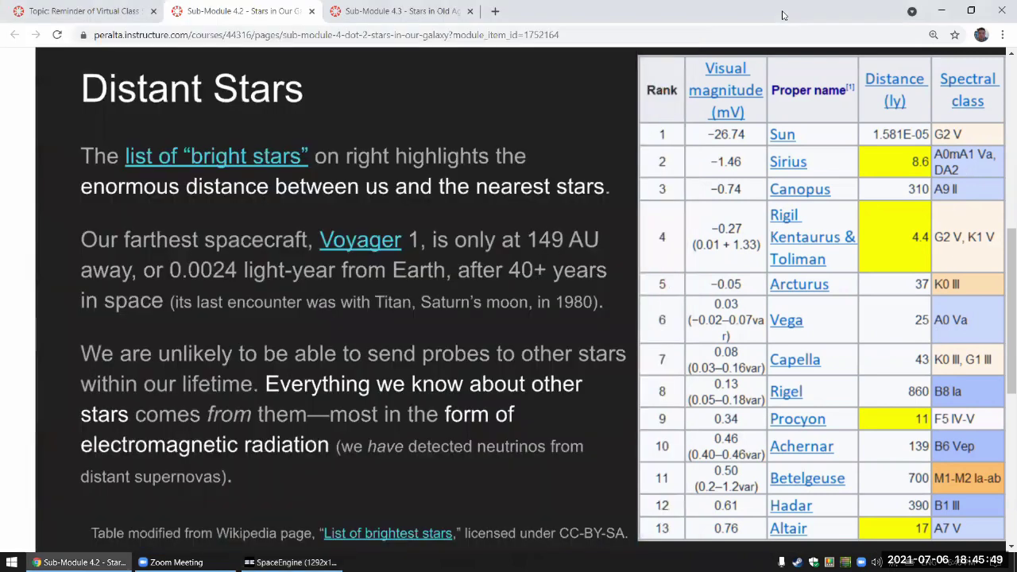
ctrl+scroll(375, 287, down, 3)
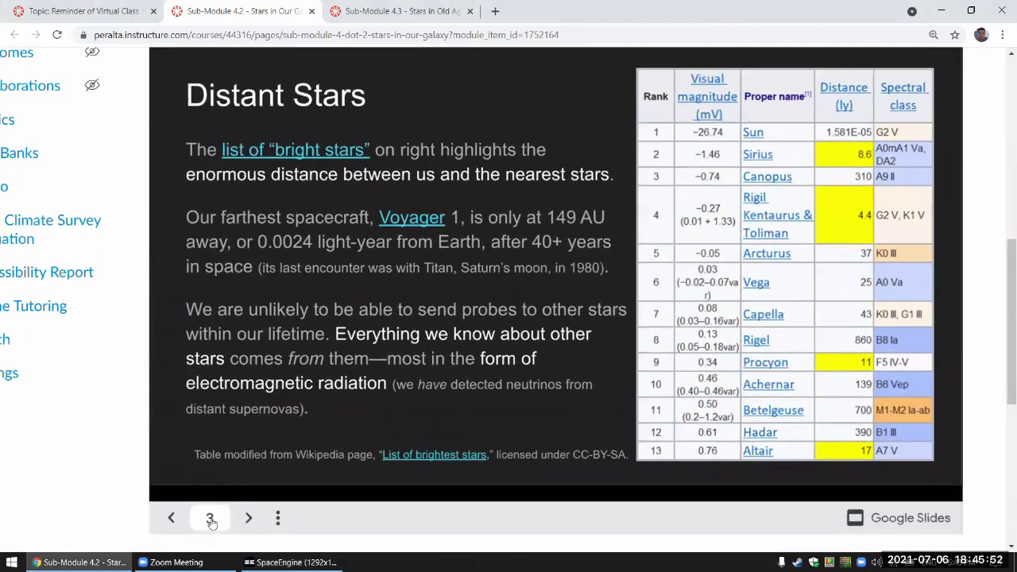
click(211, 520)
scroll(294, 301, down, 3)
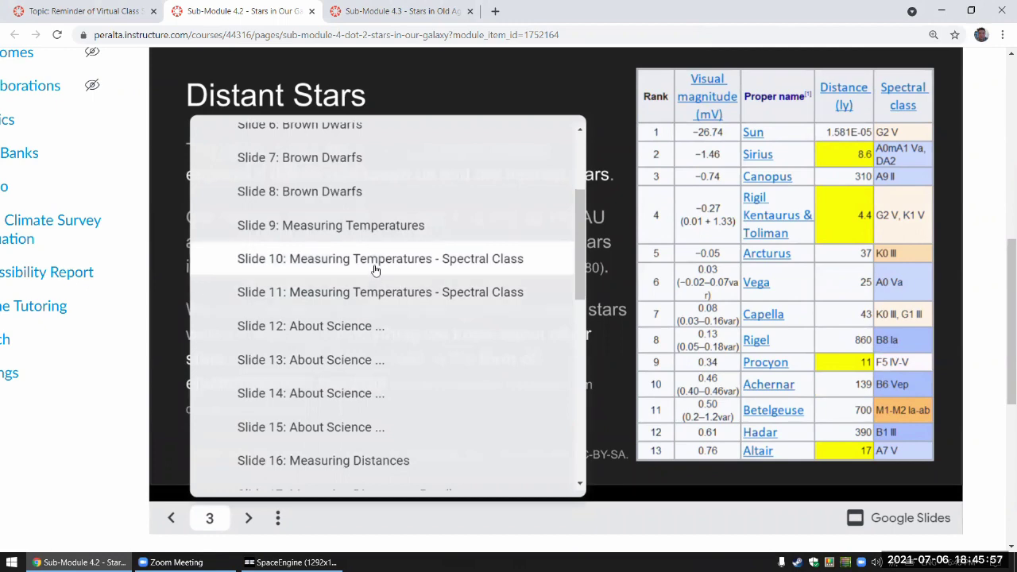
click(375, 274)
Step: Advance to slide 11, the spectral-class star spectra chart, and zoom in
scroll(418, 298, up, 4)
scroll(418, 298, down, 4)
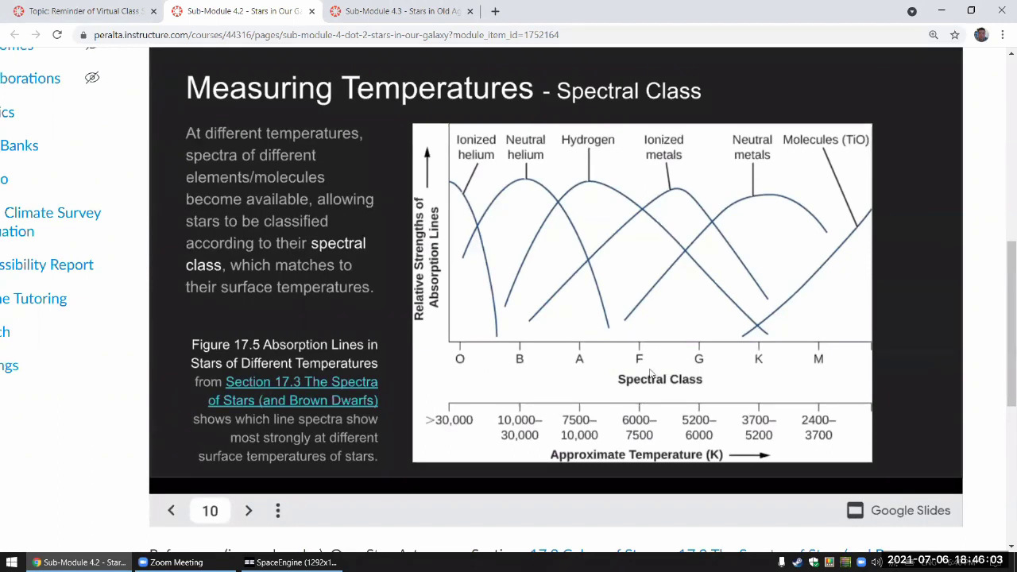
click(248, 510)
scroll(429, 452, up, 4)
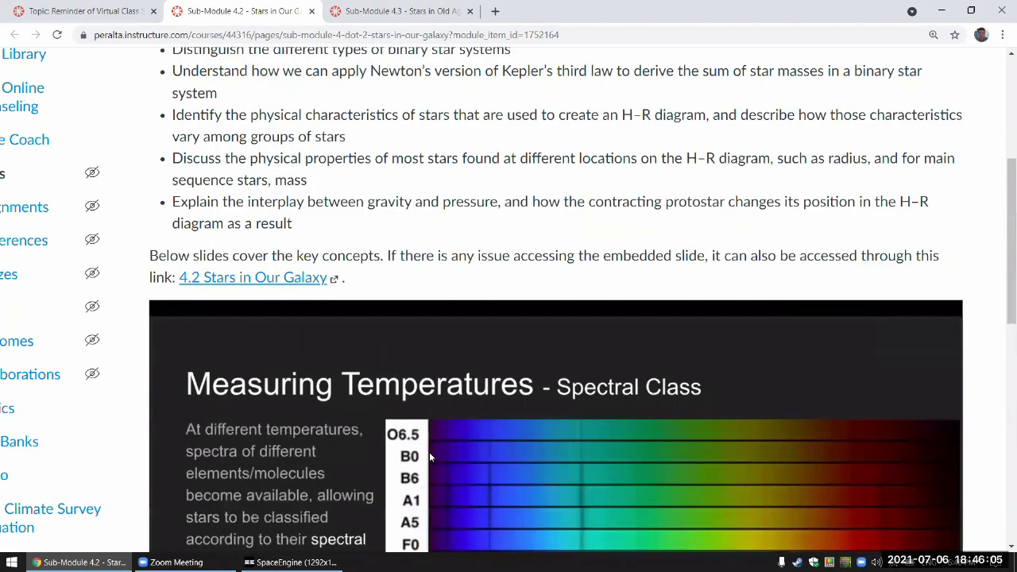
scroll(429, 452, down, 3)
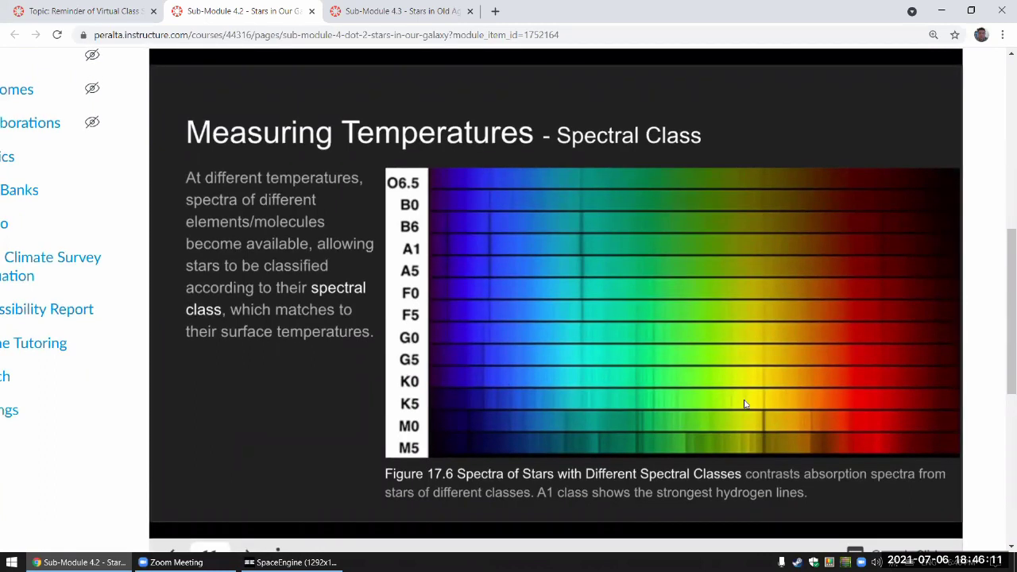
ctrl+scroll(745, 404, up, 2)
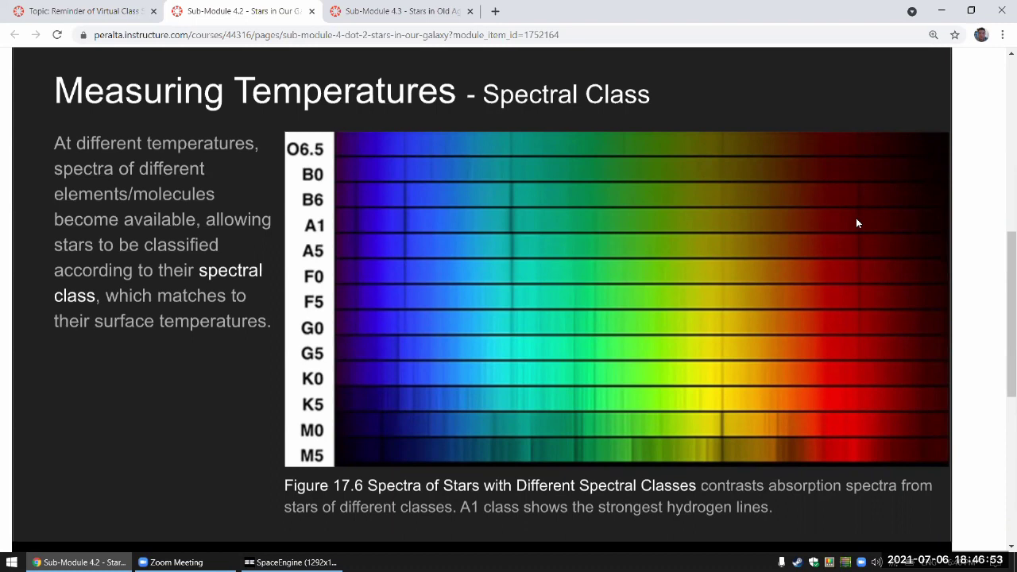
scroll(856, 219, down, 1)
scroll(856, 219, up, 1)
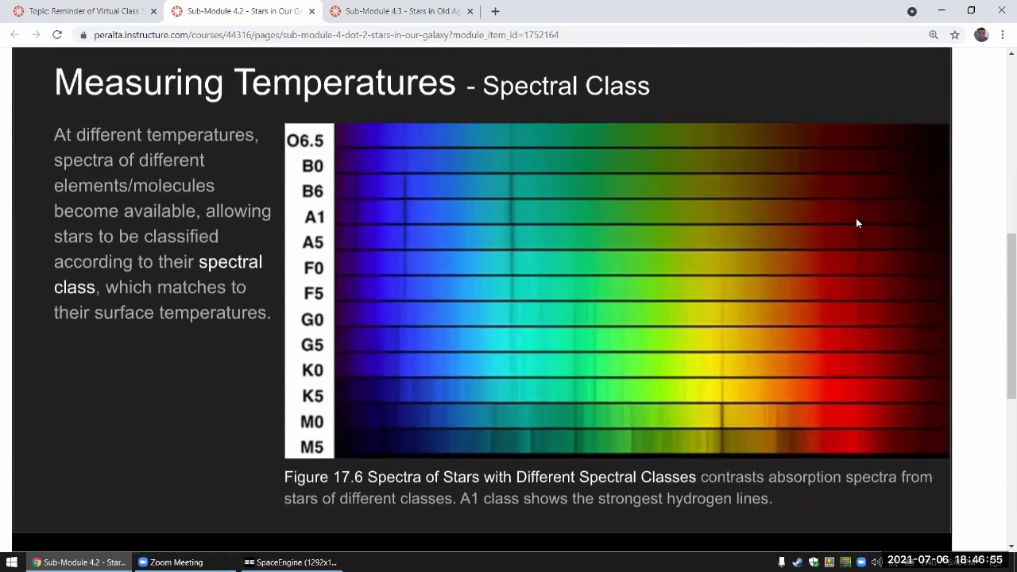
Step: Step back to slide 9 on radiation laws, return to slide 11, and enlarge the page
key(ctrl+minus)
key(ctrl+minus)
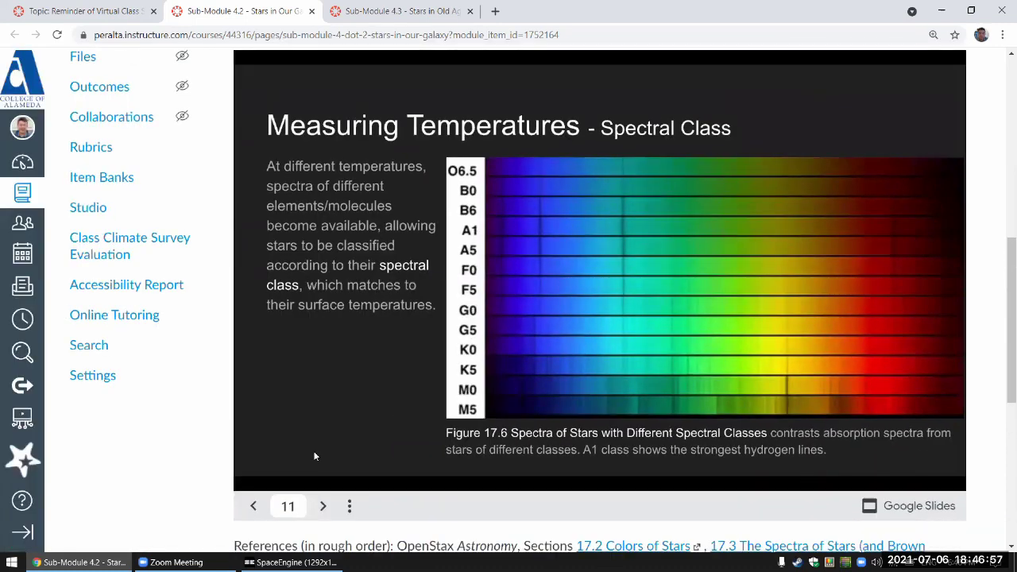
click(252, 507)
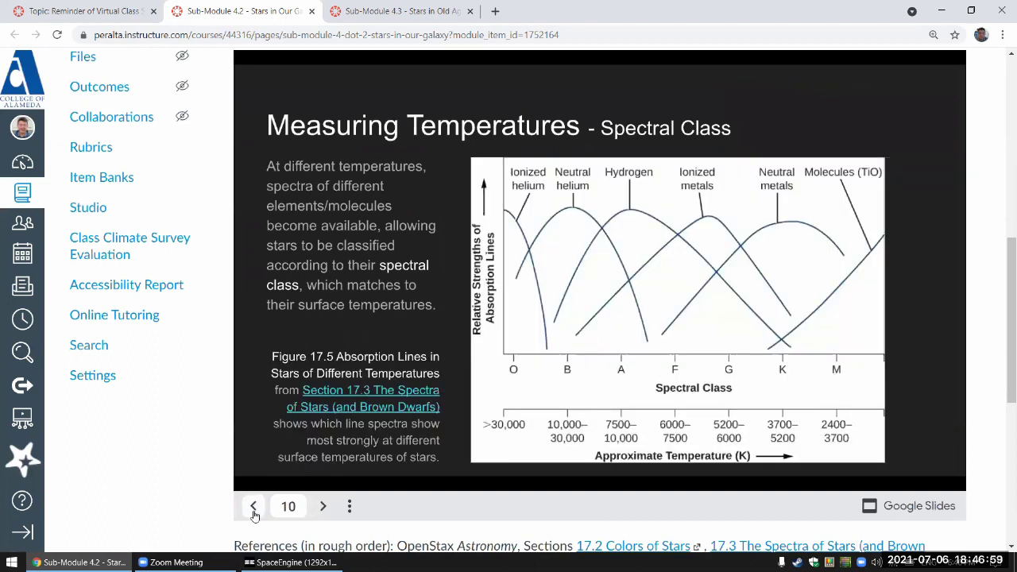
click(252, 507)
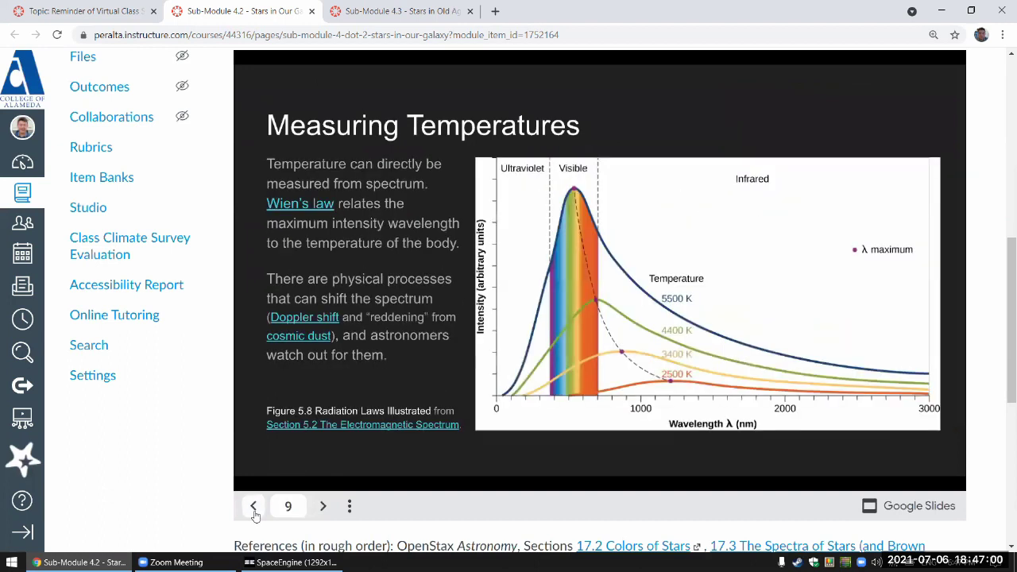
click(322, 507)
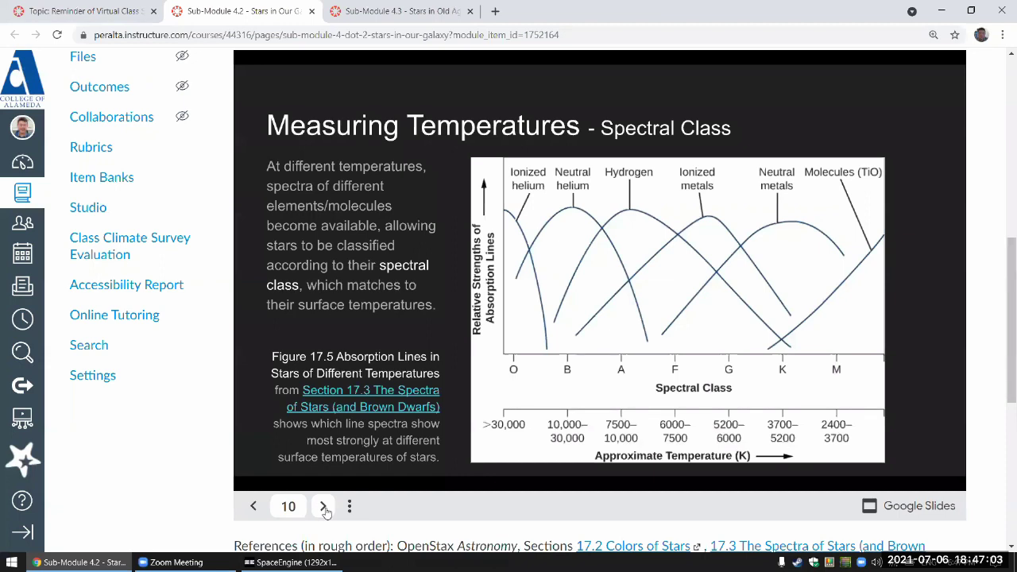
click(323, 507)
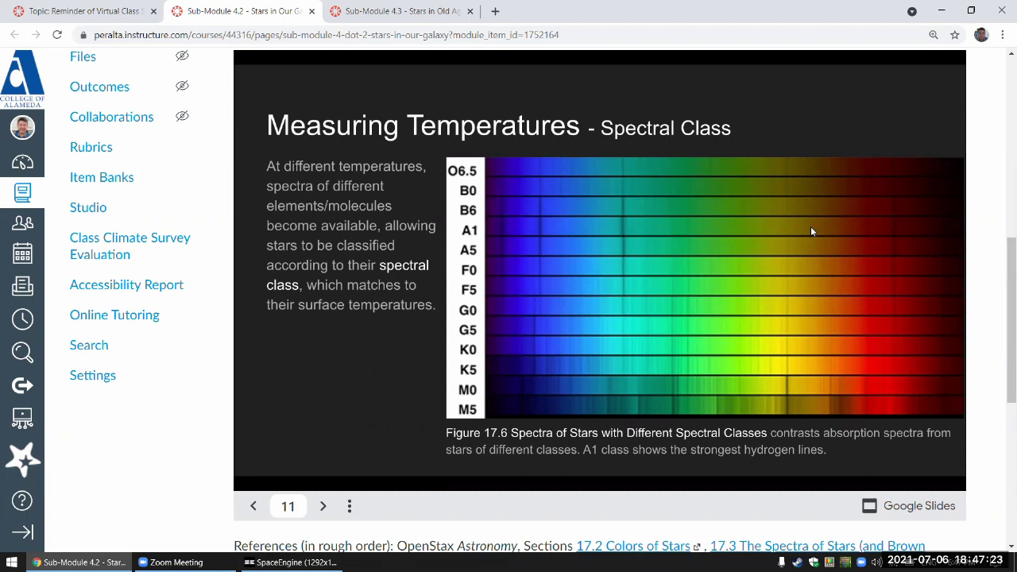
key(ctrl+plus)
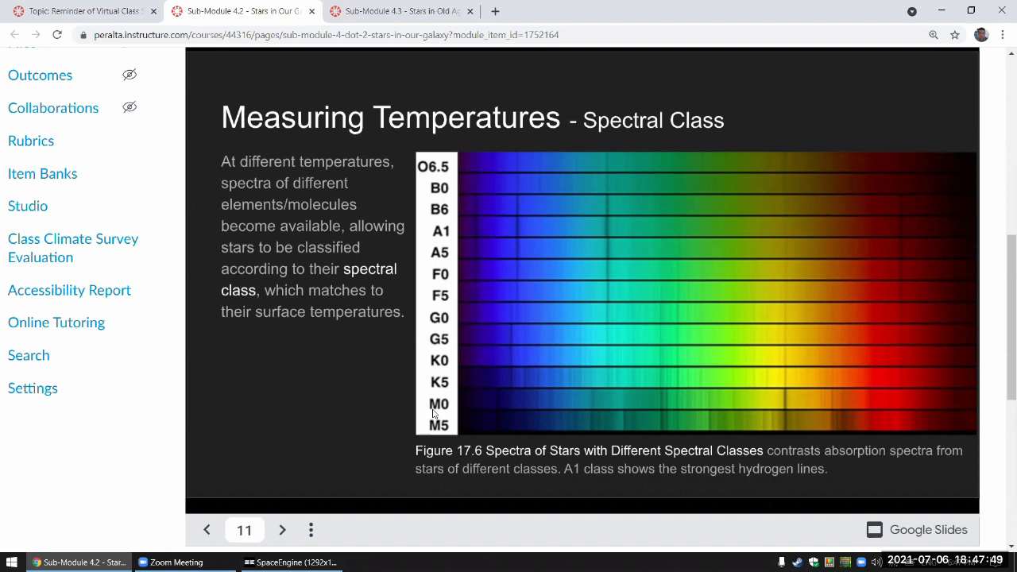
Step: Jump back to Distant Stars, enlarge its bright-star table twice, and bring SpaceEngine forward
key(ctrl+minus)
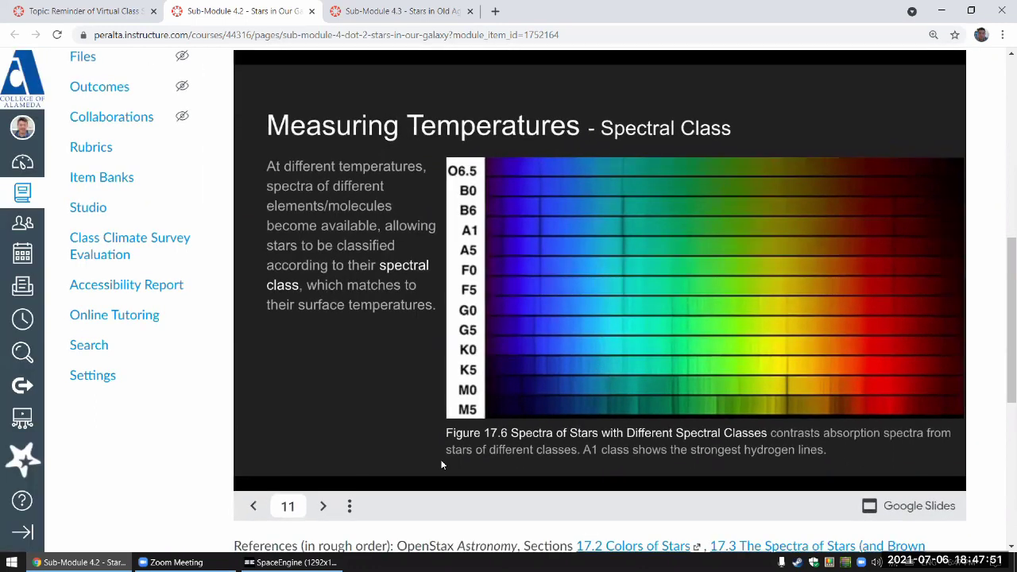
click(287, 506)
scroll(417, 304, up, 5)
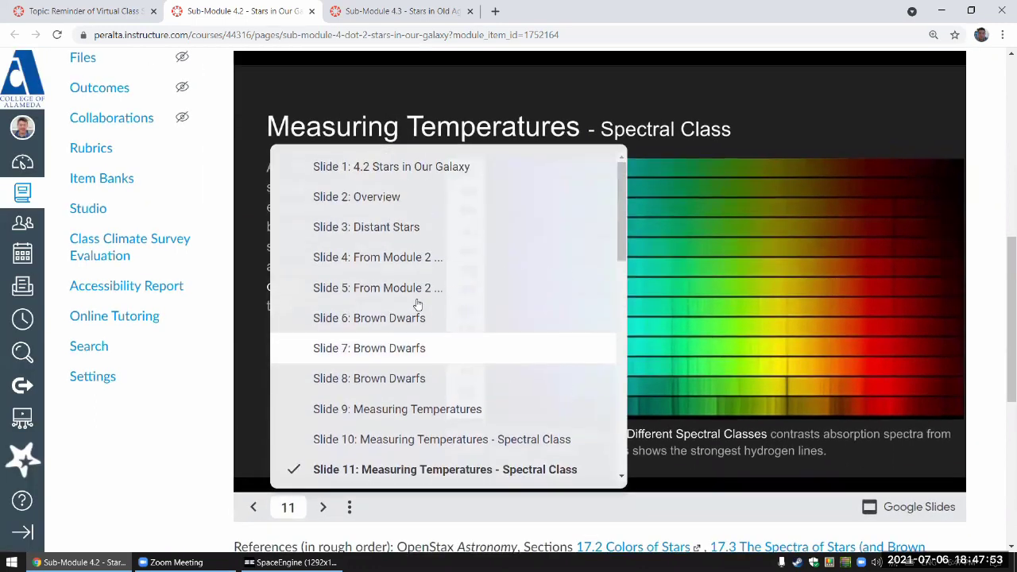
scroll(417, 304, up, 2)
click(406, 307)
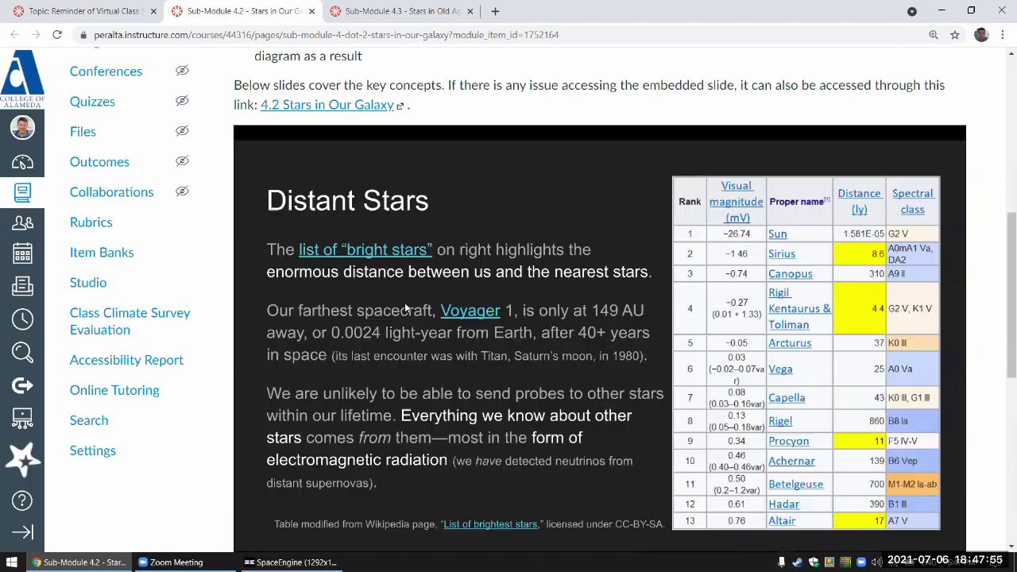
scroll(405, 307, down, 1)
key(ctrl+plus)
key(ctrl+plus)
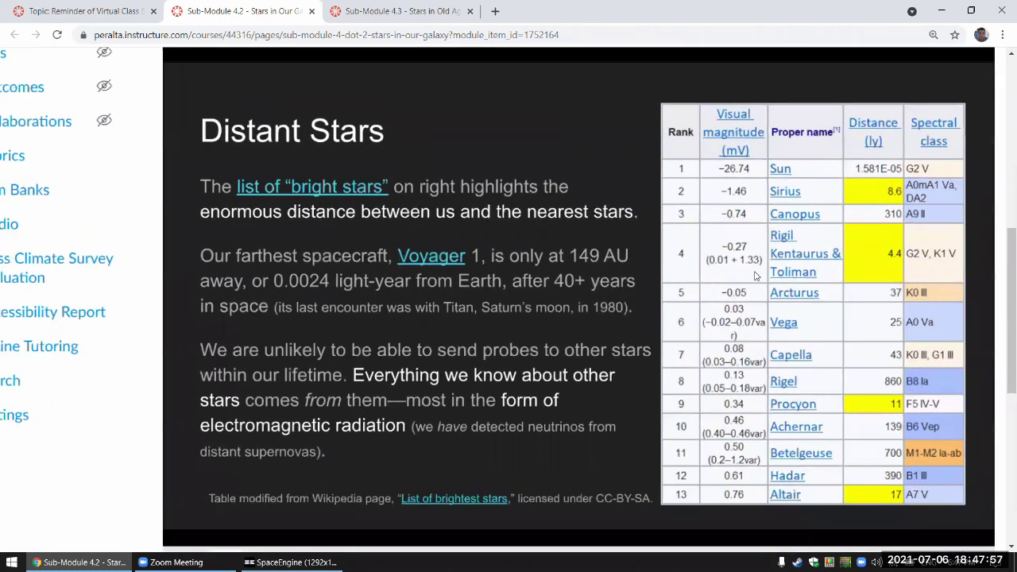
key(ctrl+plus)
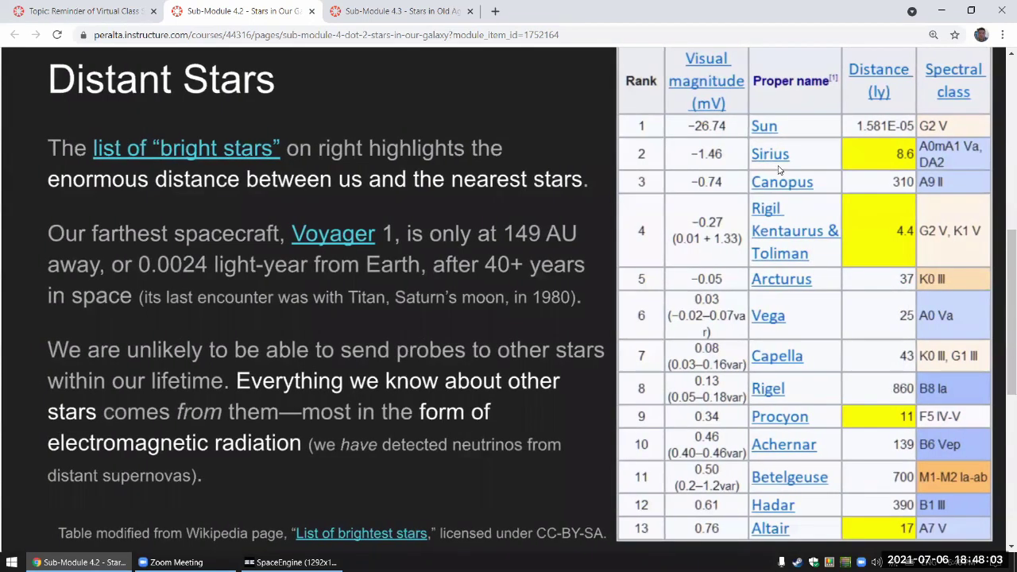
scroll(803, 191, left, 2)
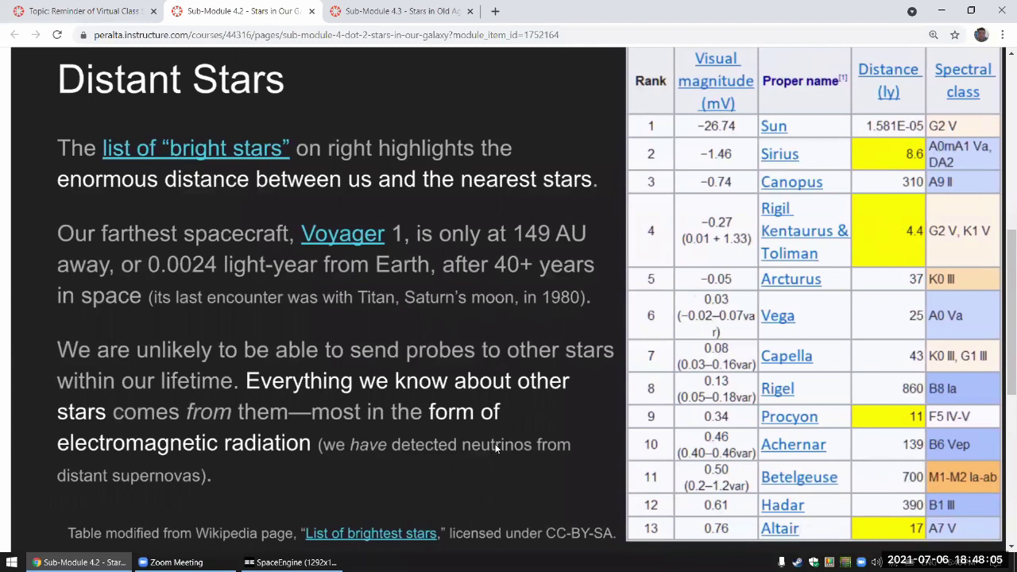
click(293, 562)
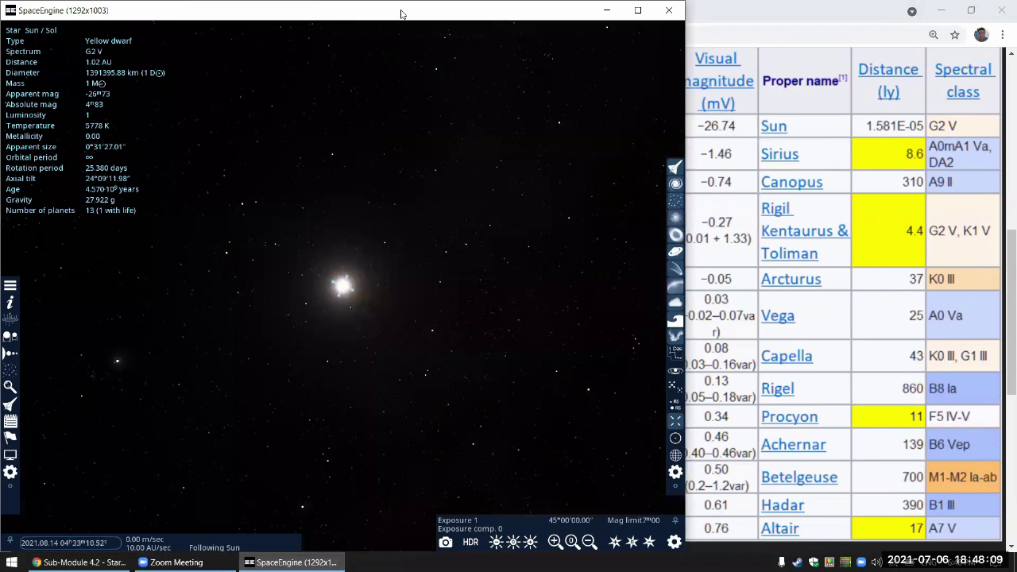
Step: Find Sirius by name to show its data, look around, and go fullscreen
key(F3)
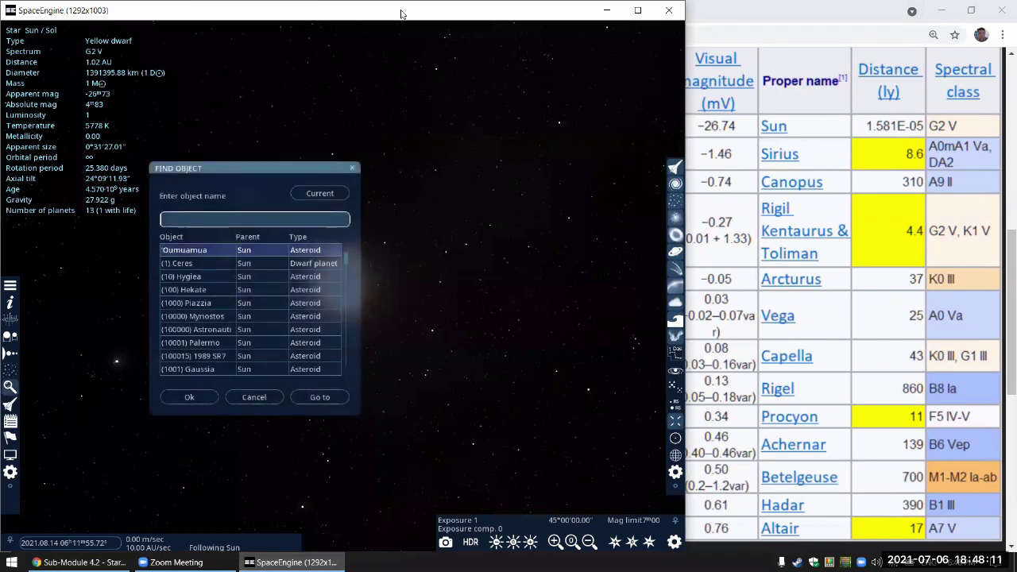
text(sirius)
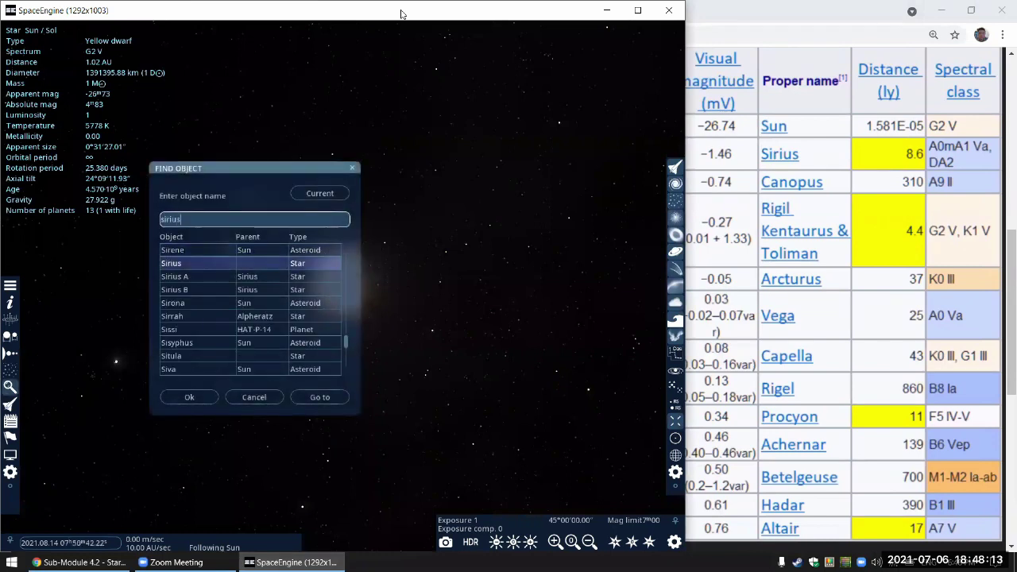
click(192, 397)
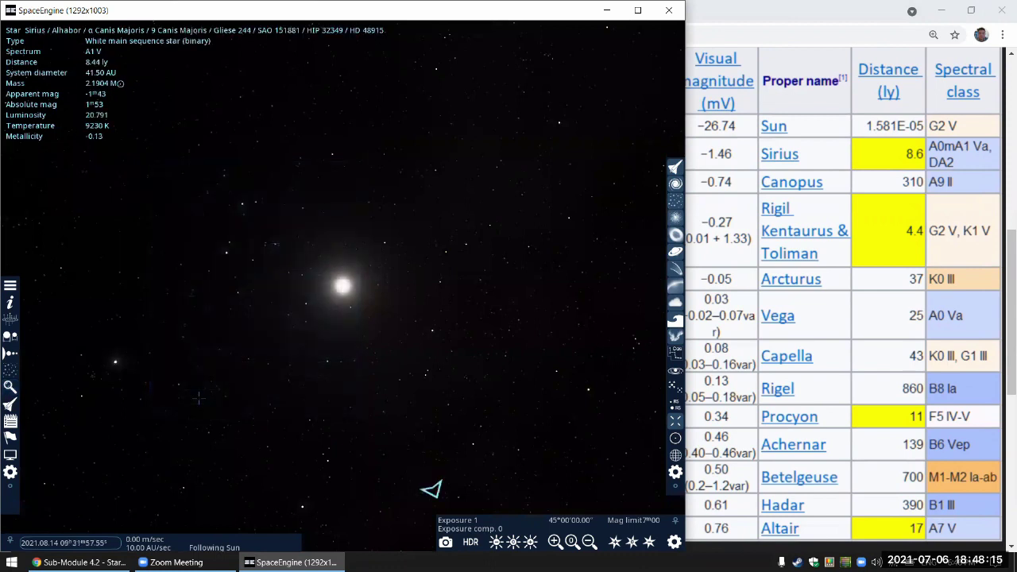
drag(198, 397, 363, 331)
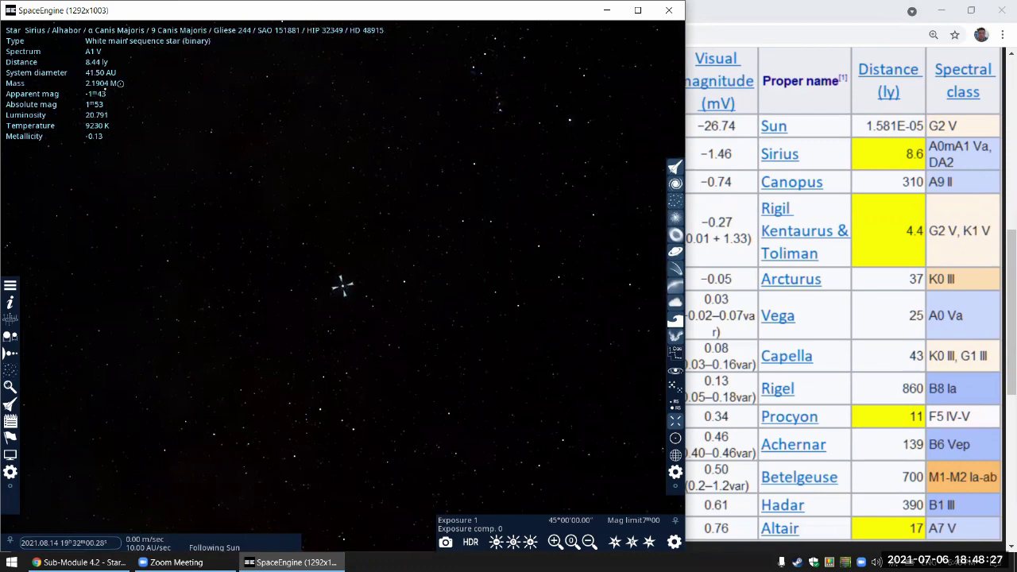
key(alt+Return)
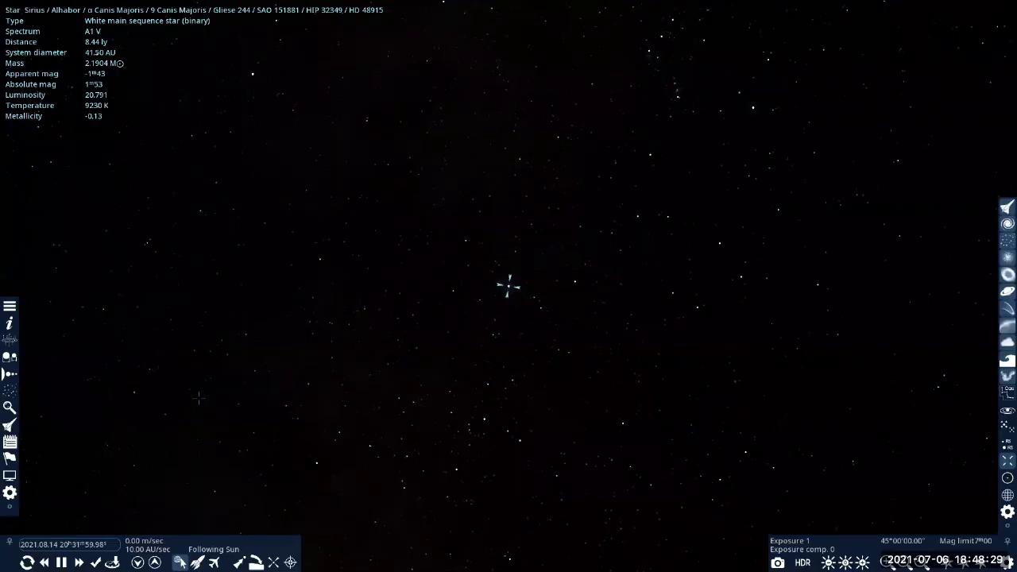
Step: Fly to Sirius and follow it, arriving 35.36 AU from the star
key(g)
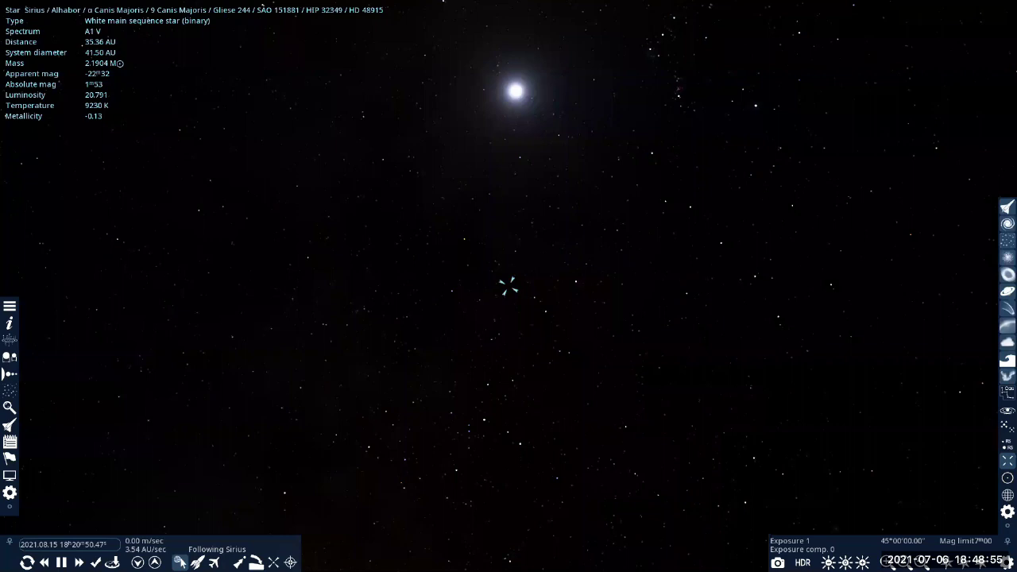
Step: Turn on orbit lines, roll until they lie horizontal, and select Sirius A, Sirius B, then Sirius A
key(ctrl+o)
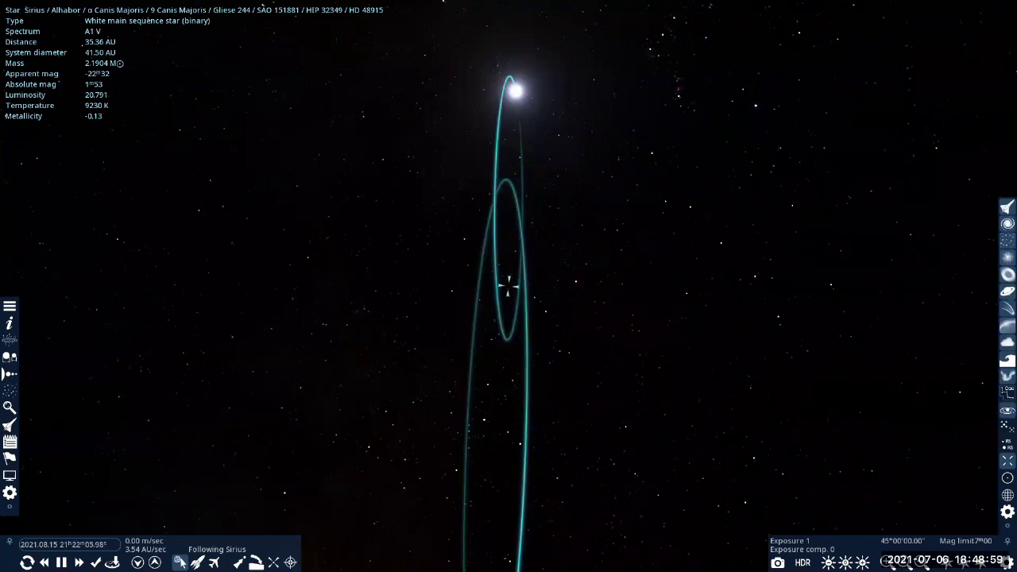
key(q)
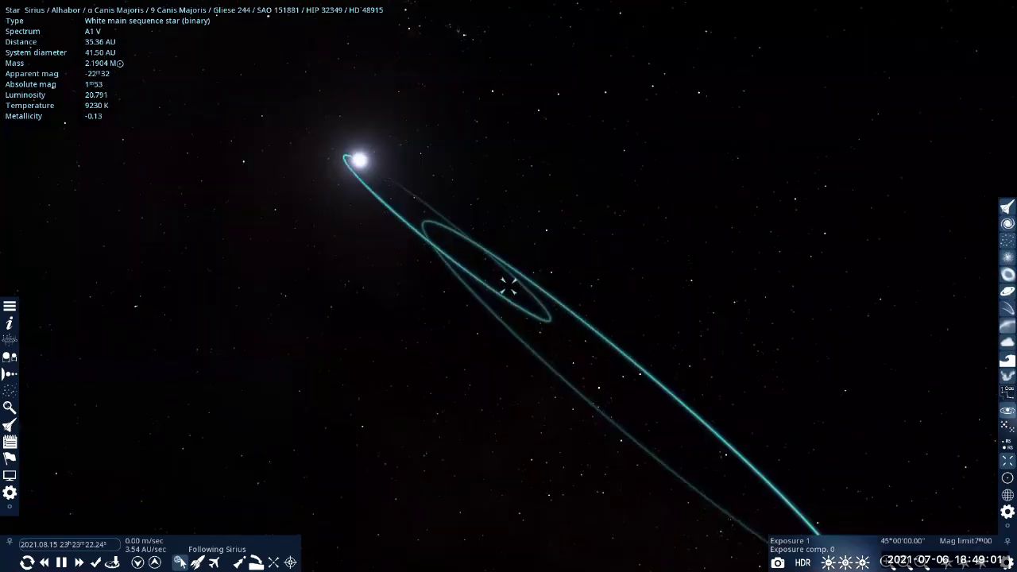
key(q)
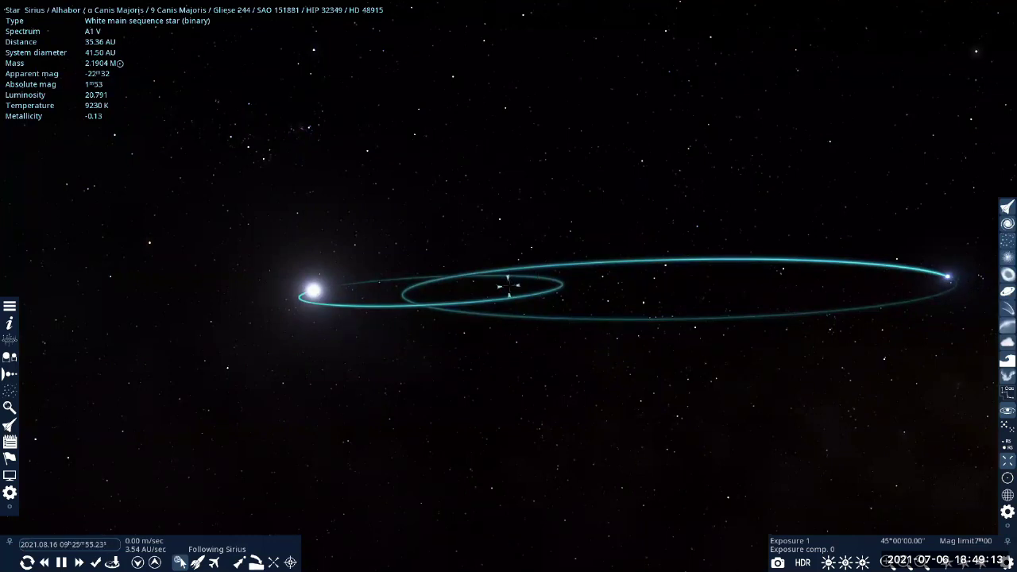
click(311, 291)
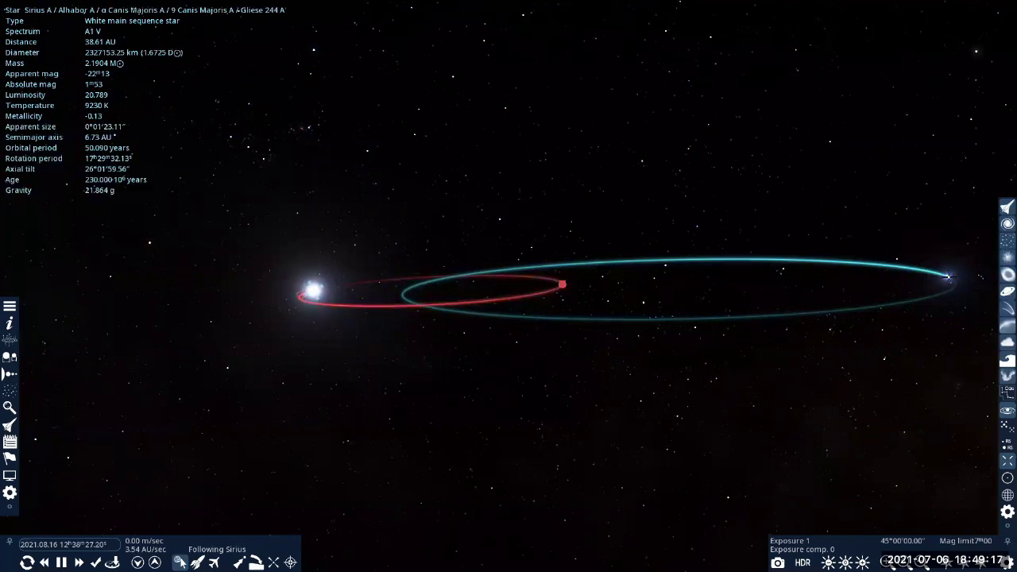
click(948, 276)
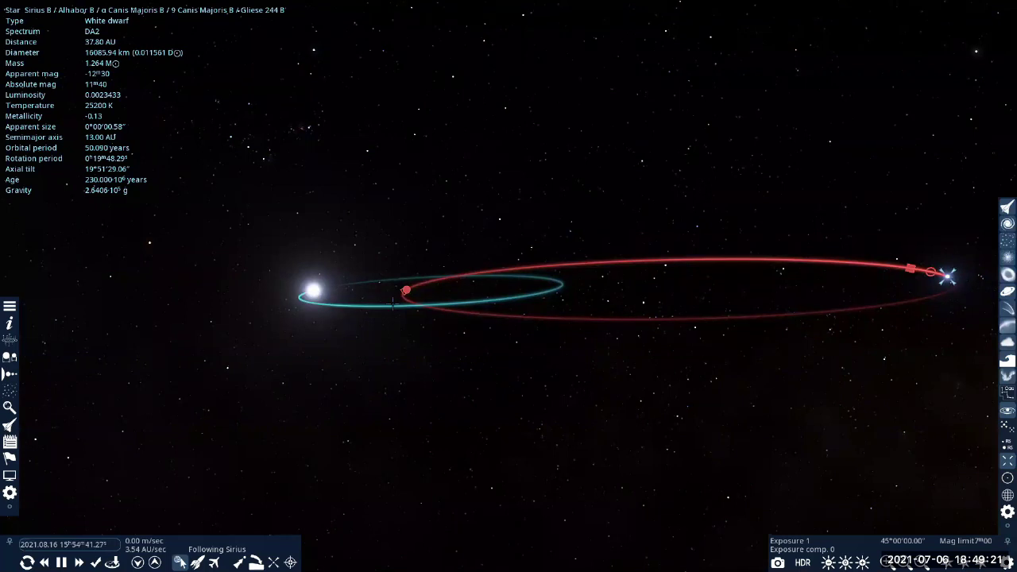
click(316, 291)
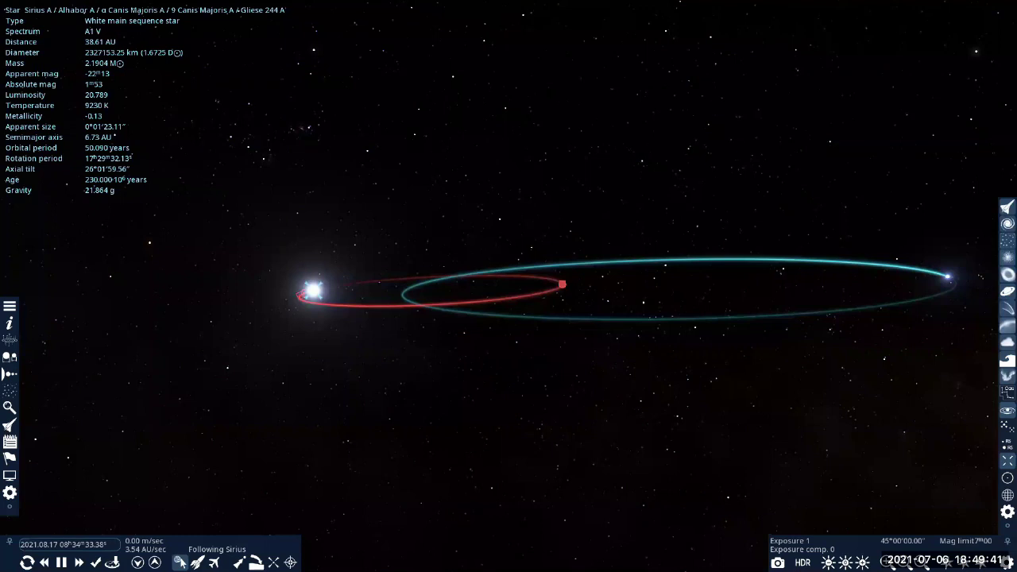
Step: Fly close to Sirius A, set time to real speed, and open the display settings
key(g)
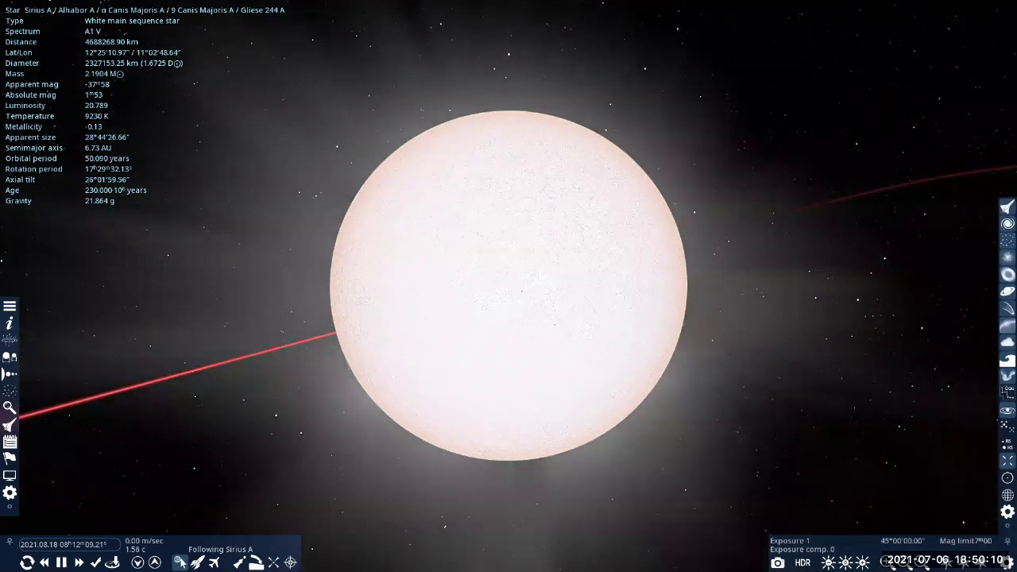
key(backslash)
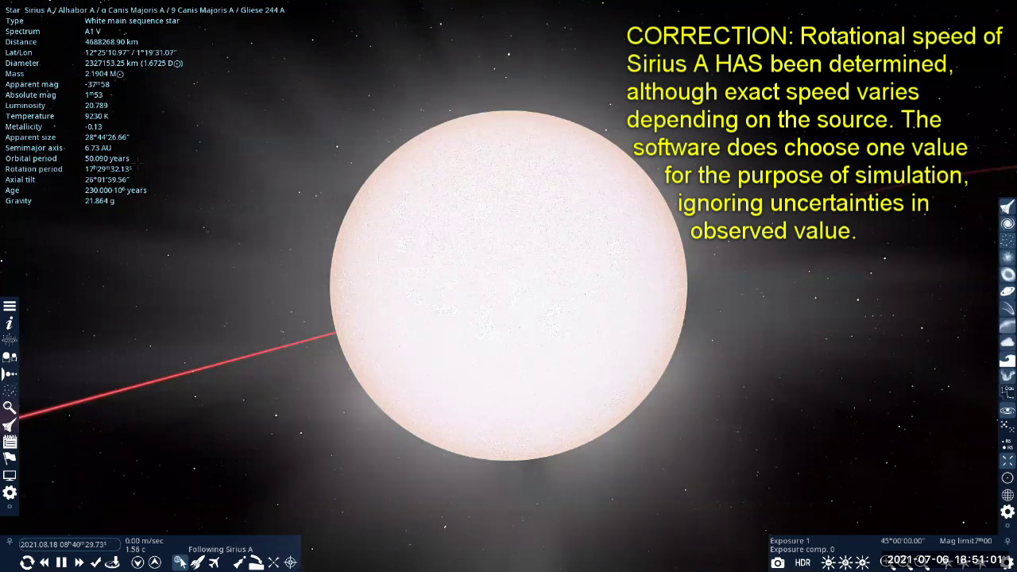
click(1007, 511)
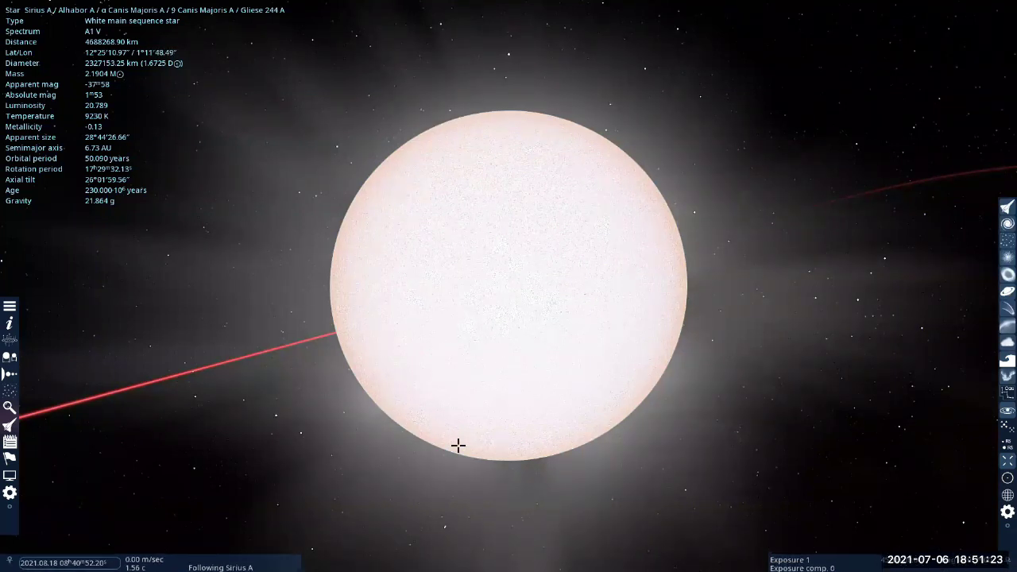
ctrl+scroll(459, 445, up, 5)
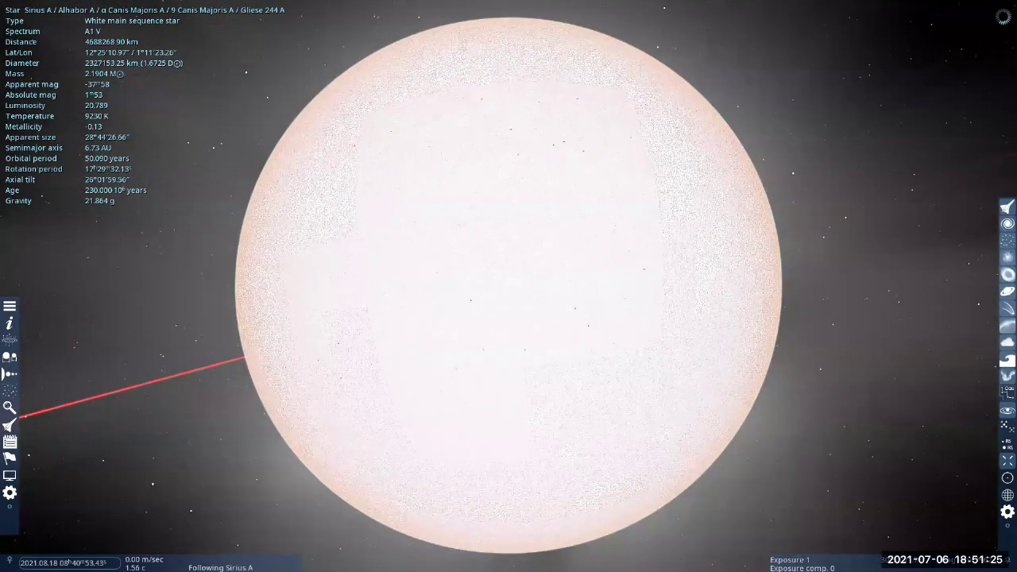
ctrl+scroll(458, 445, up, 2)
ctrl+scroll(458, 445, up, 2)
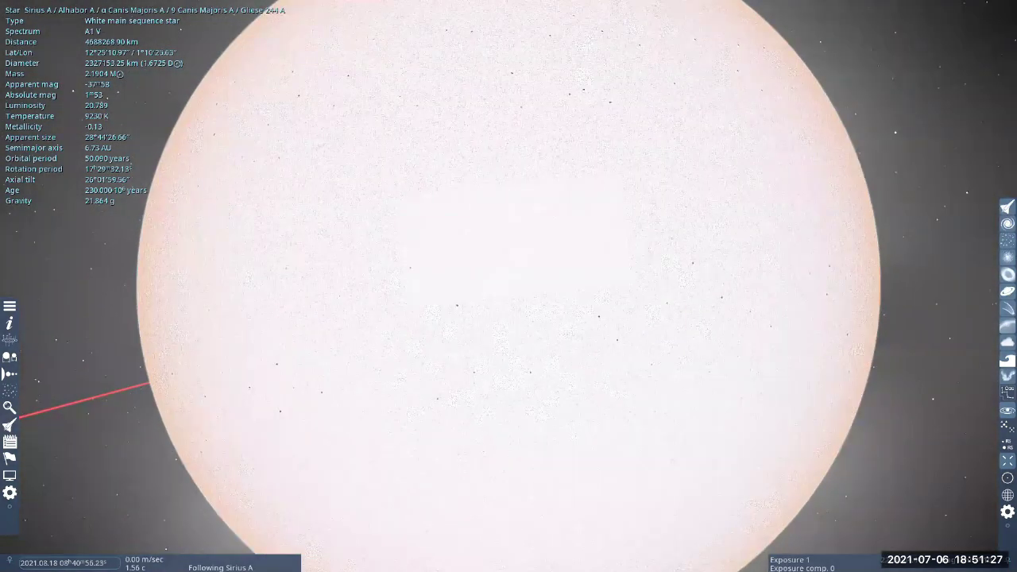
ctrl+scroll(458, 445, up, 1)
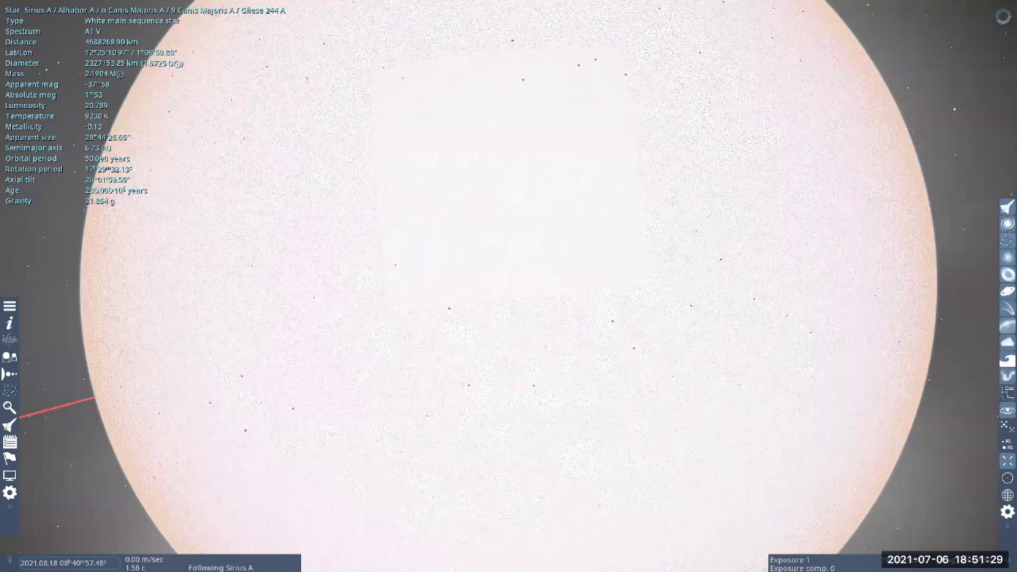
ctrl+scroll(458, 445, up, 1)
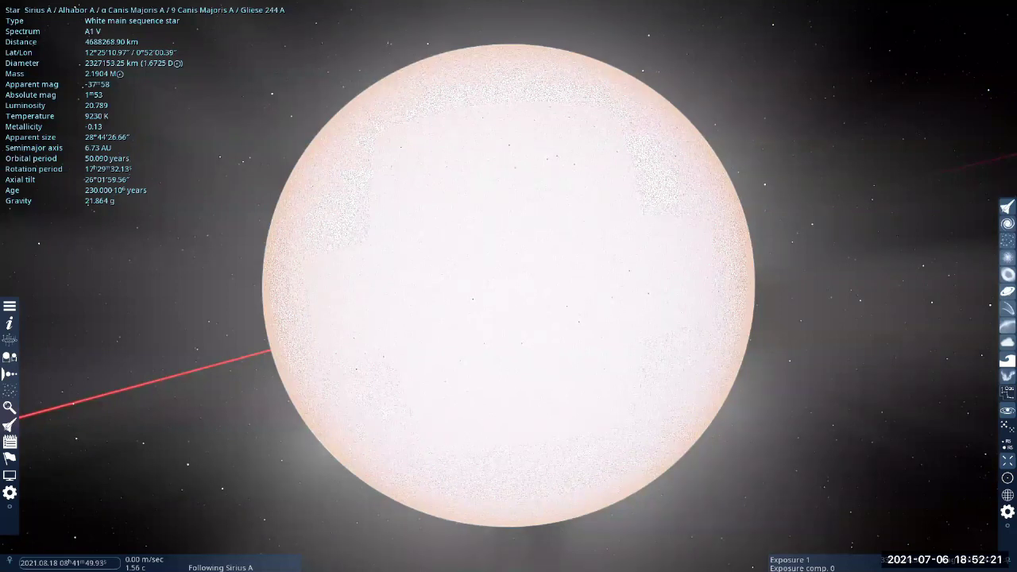
ctrl+scroll(509, 286, down, 2)
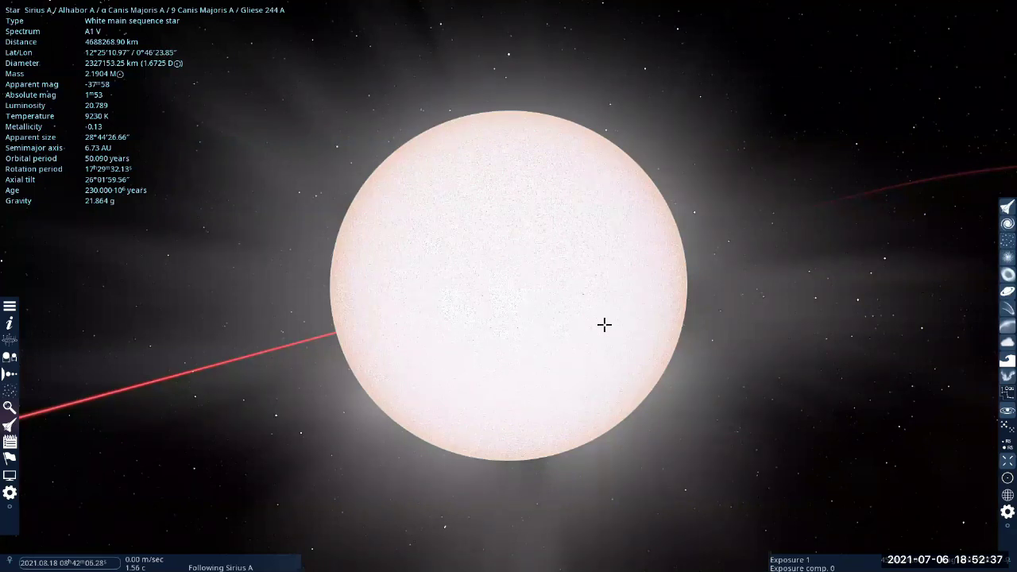
Step: Zoom out from Sirius A, select the Sirius barycenter, and fly to it at 35.36 AU
scroll(588, 324, down, 5)
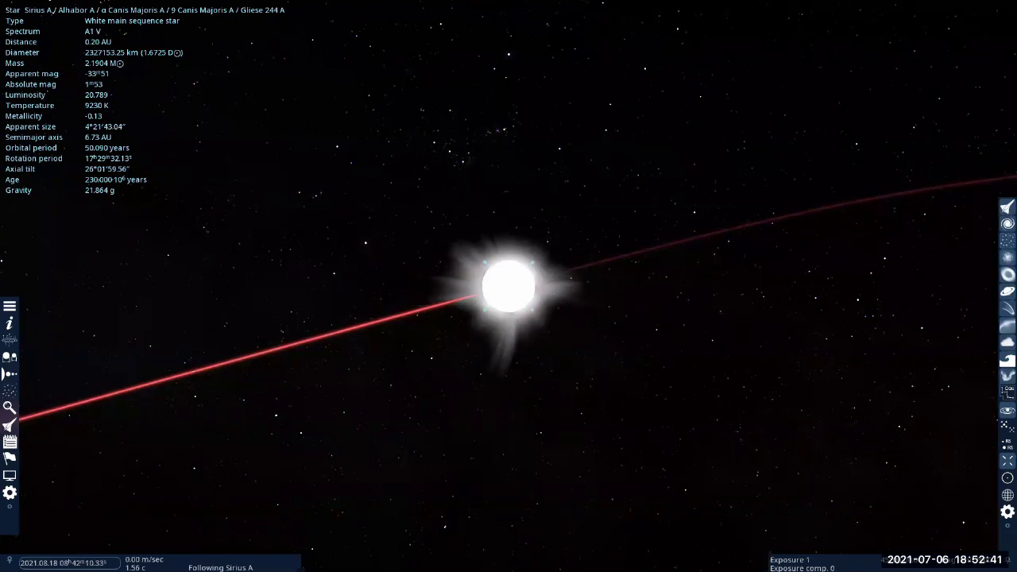
scroll(508, 286, down, 2)
scroll(508, 286, down, 3)
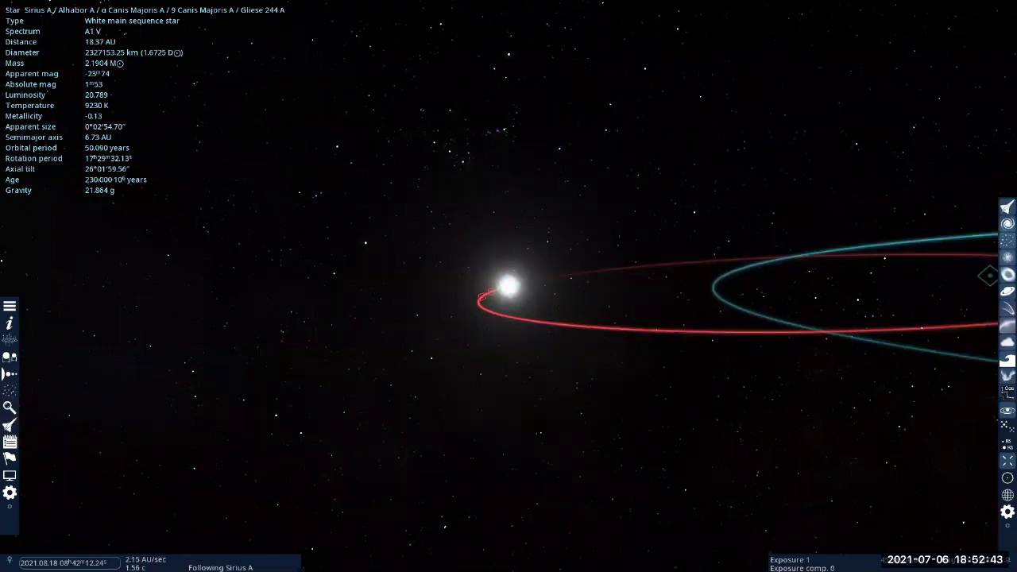
scroll(508, 286, down, 1)
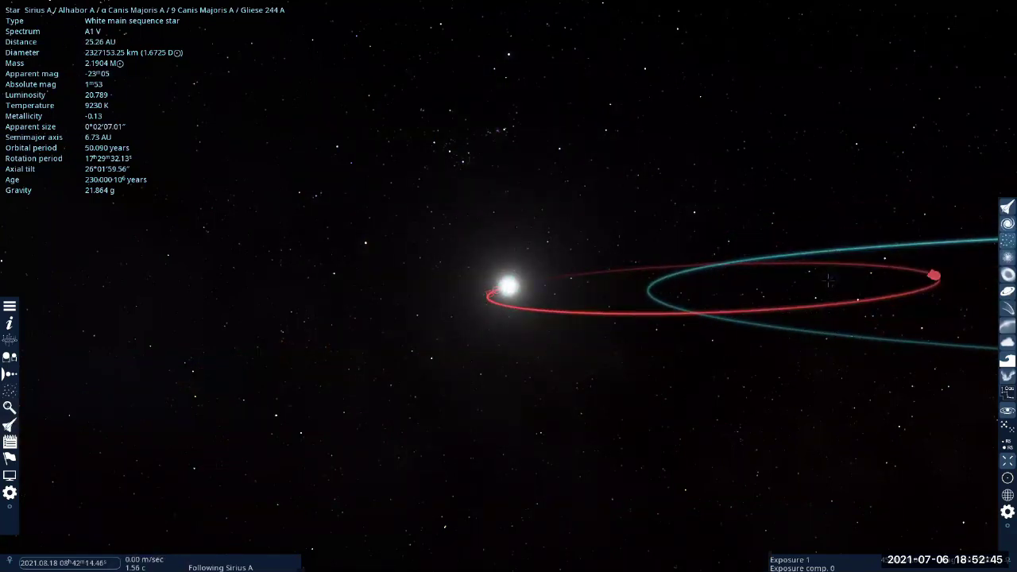
click(829, 279)
key(g)
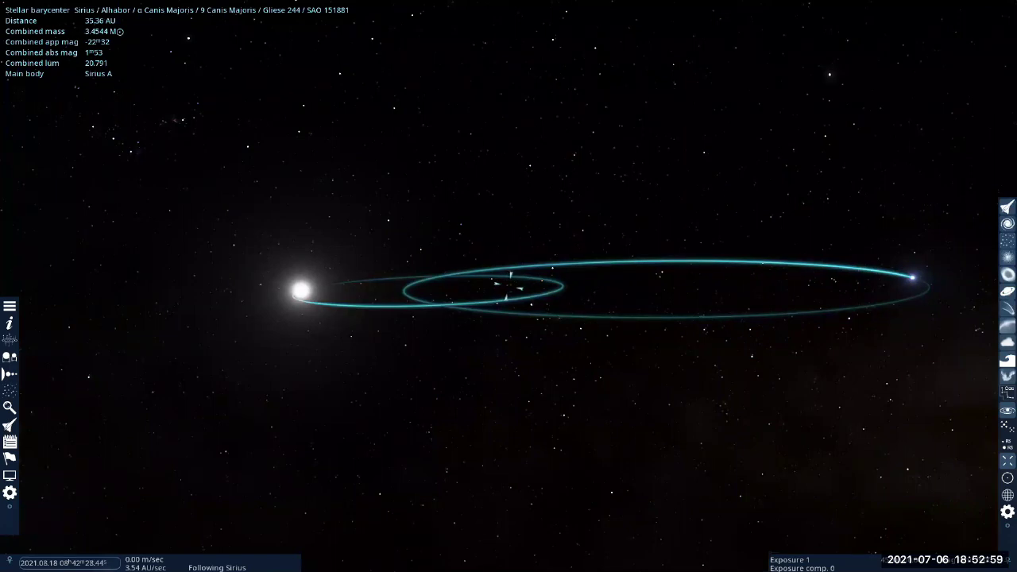
Step: Select and centre the Sun, 8.44 ly away, then rotate the view across the Milky Way
click(982, 256)
click(983, 277)
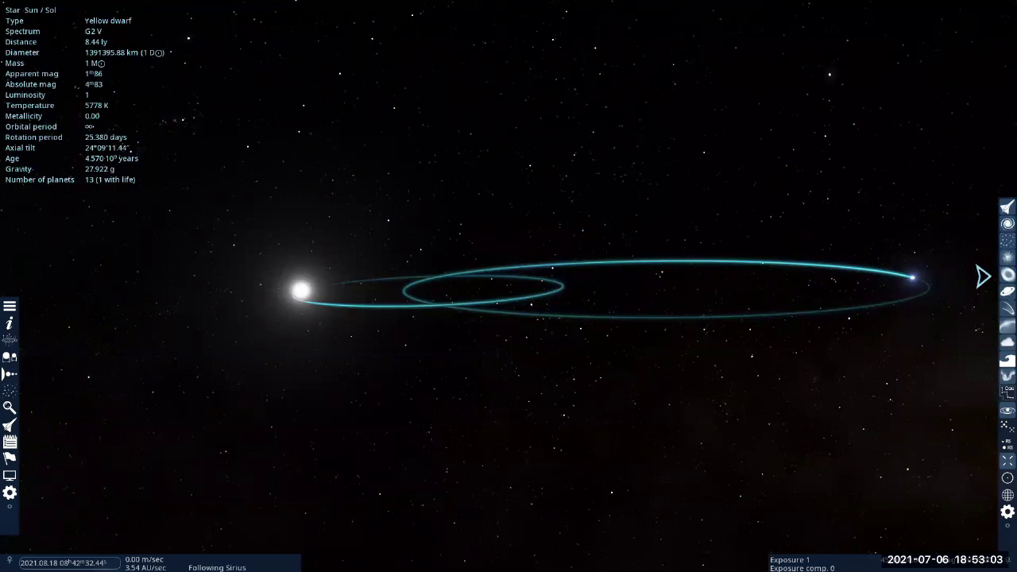
key(c)
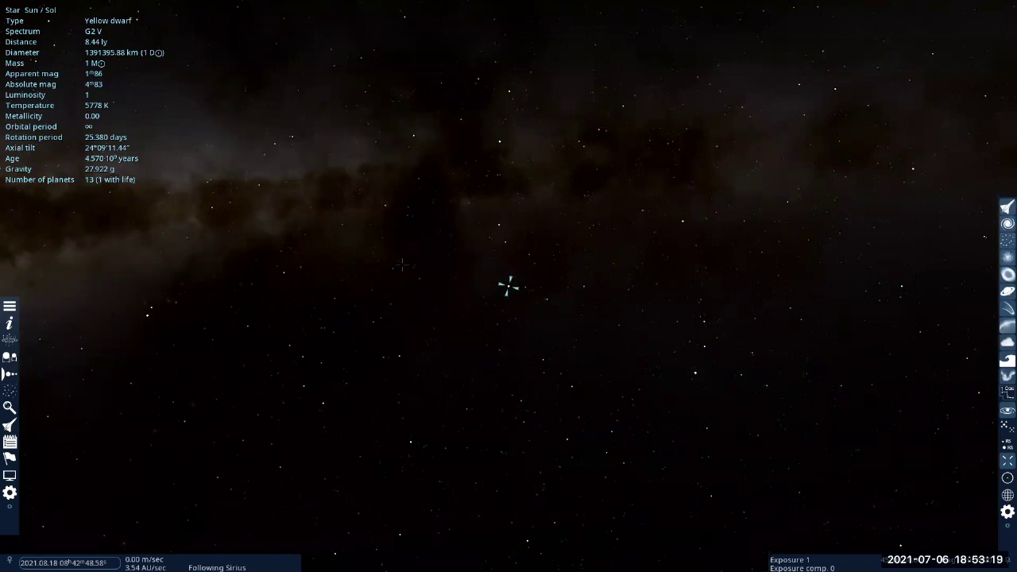
mouse_move(458, 369)
mouse_down()
mouse_move(468, 453)
mouse_move(508, 488)
mouse_up()
drag(618, 531, 866, 450)
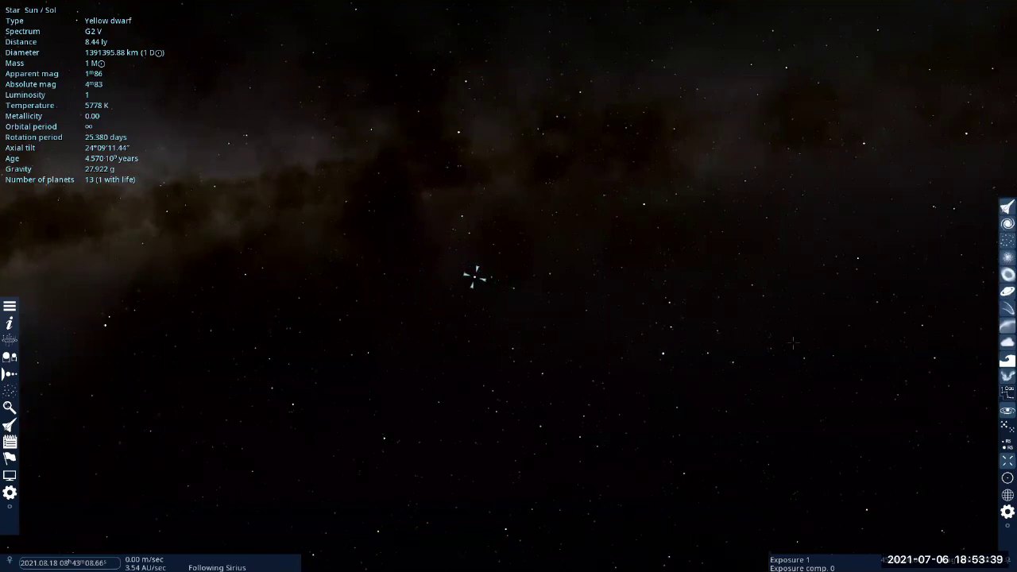
drag(475, 276, 488, 297)
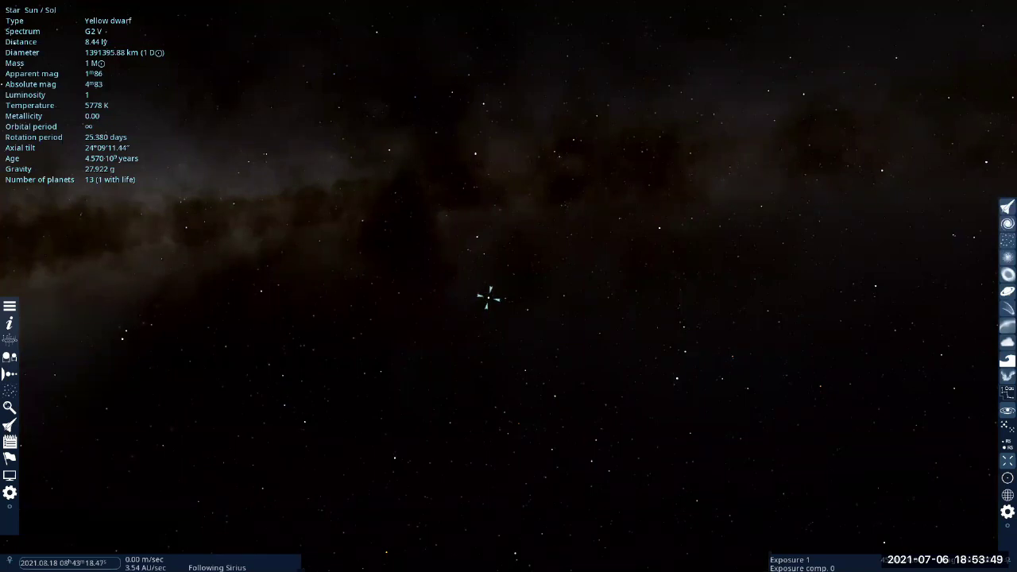
Step: Show constellation lines and names, pan through Reticulum, Dorado and Hydrus toward Orion, then hide them
key(c)
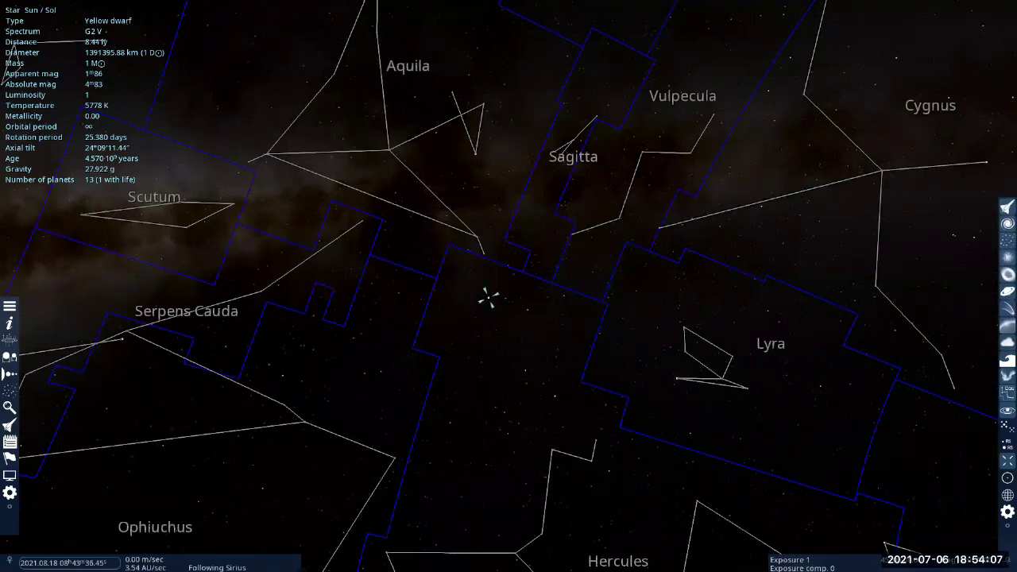
drag(488, 297, 840, 467)
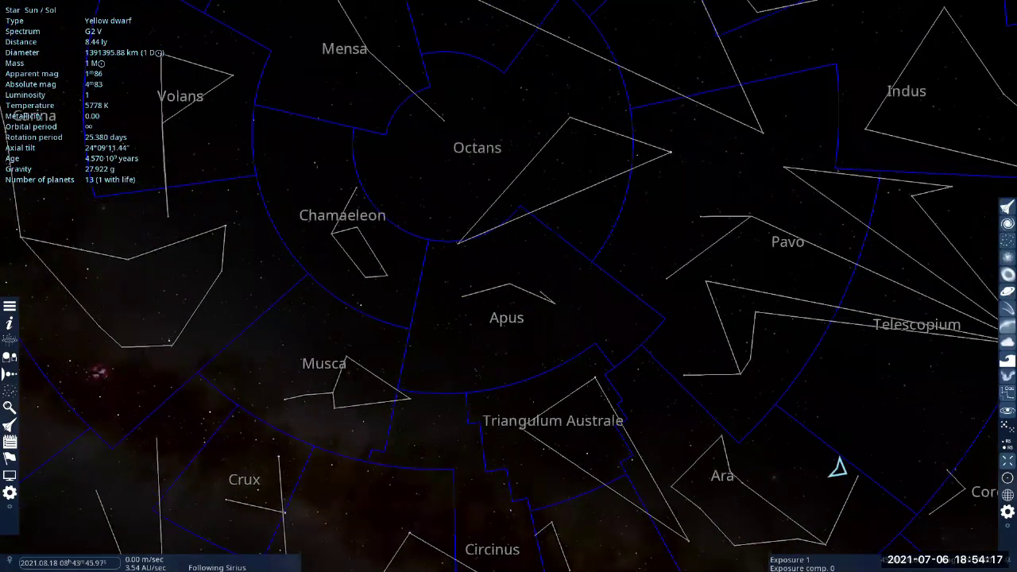
drag(840, 402, 869, 454)
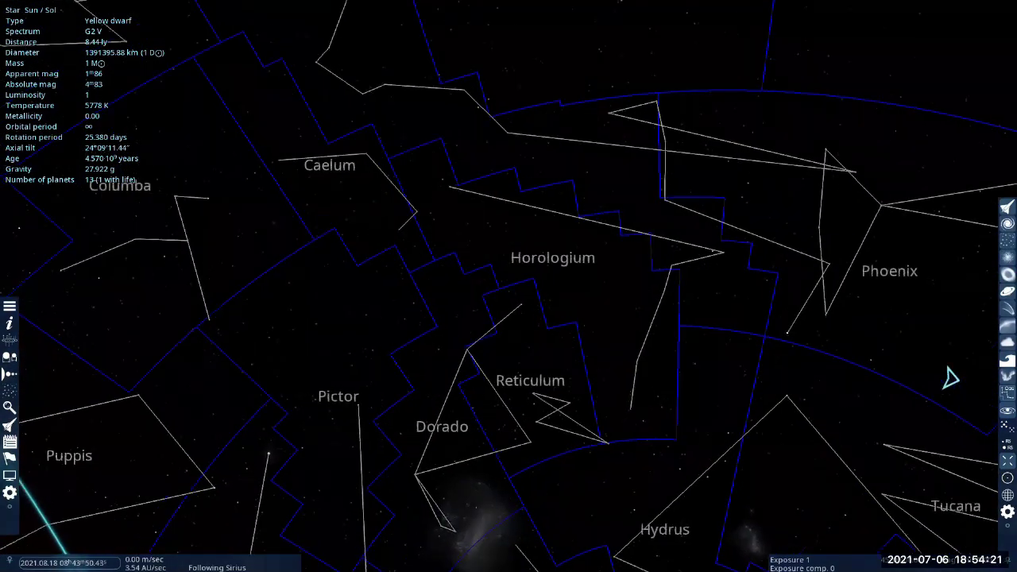
key(c)
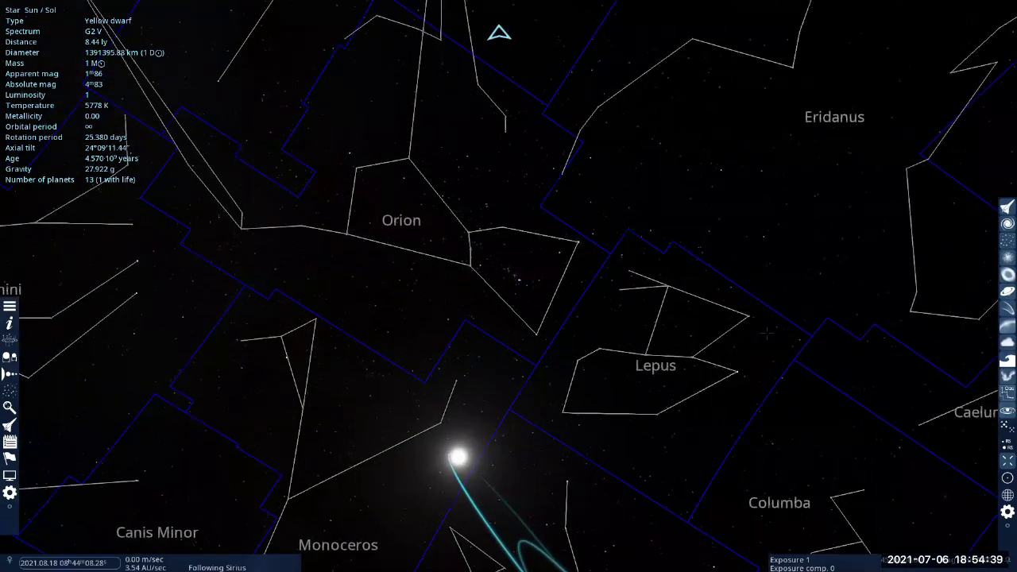
Step: Re-show constellations and tilt north from Orion past Taurus, Andromeda and Cassiopeia to Ursa Minor
key(c)
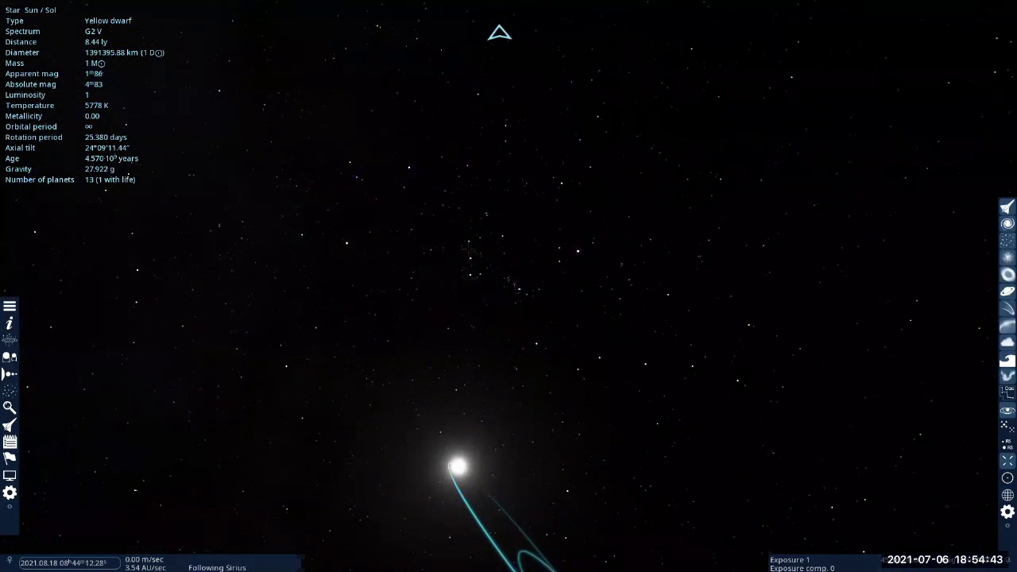
key(c)
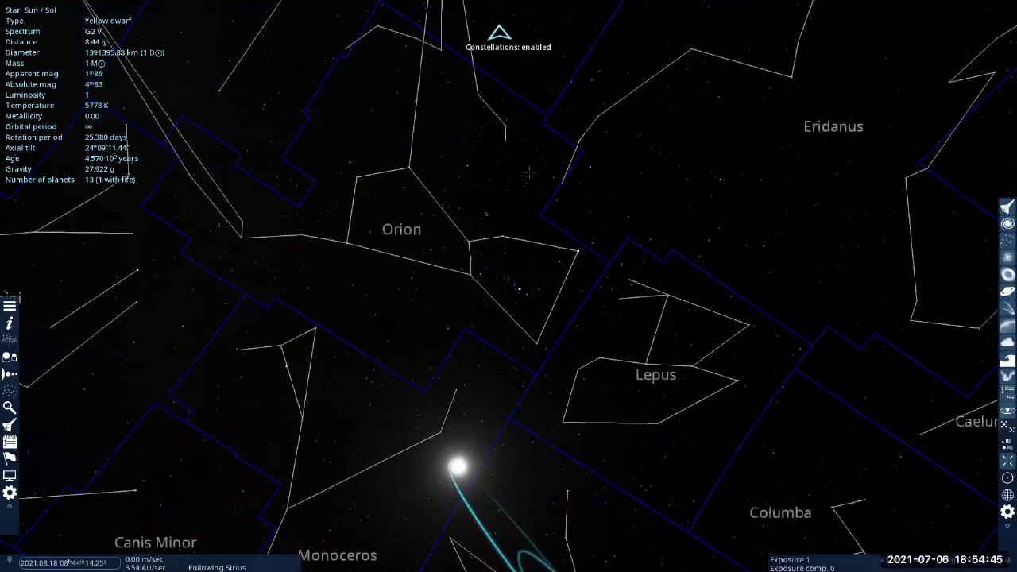
key(Up)
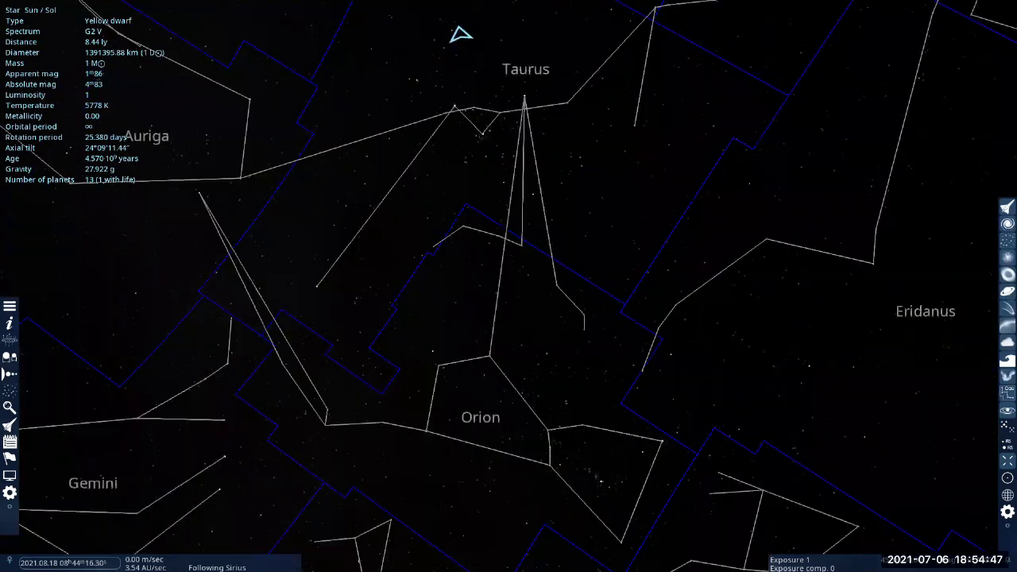
key(Up)
key(Up)
key(Up)
key(Down)
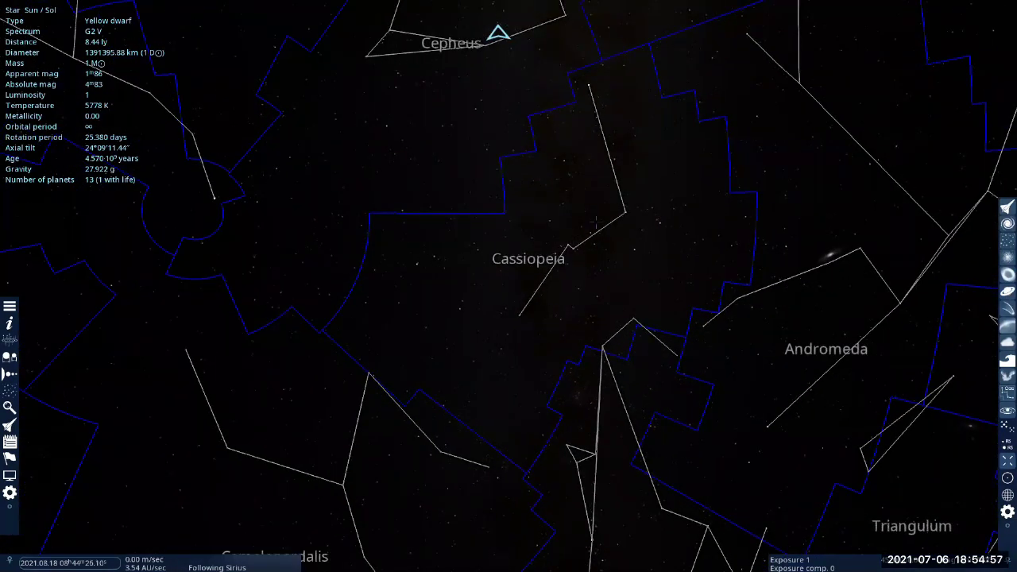
key(Up)
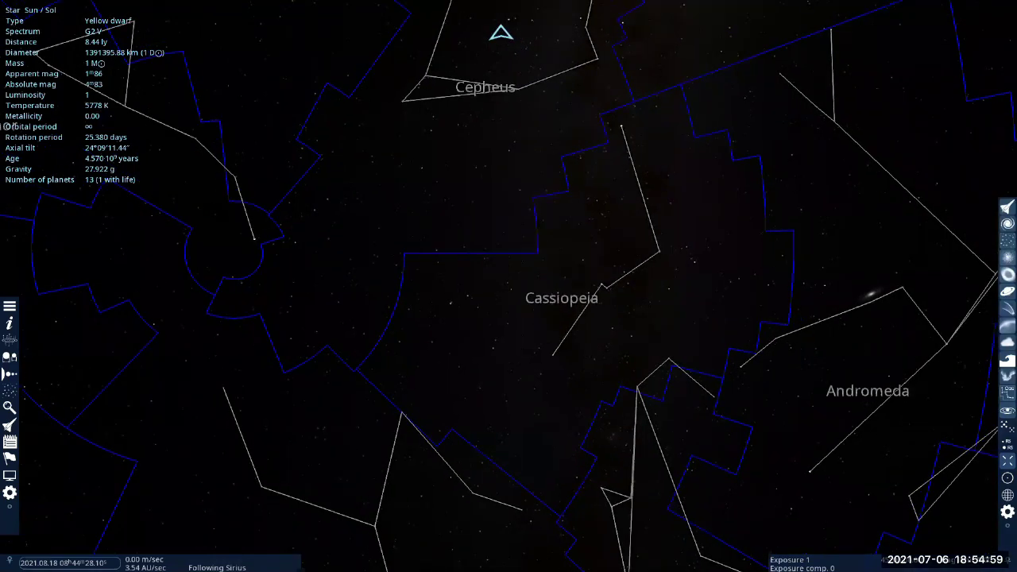
key(Down)
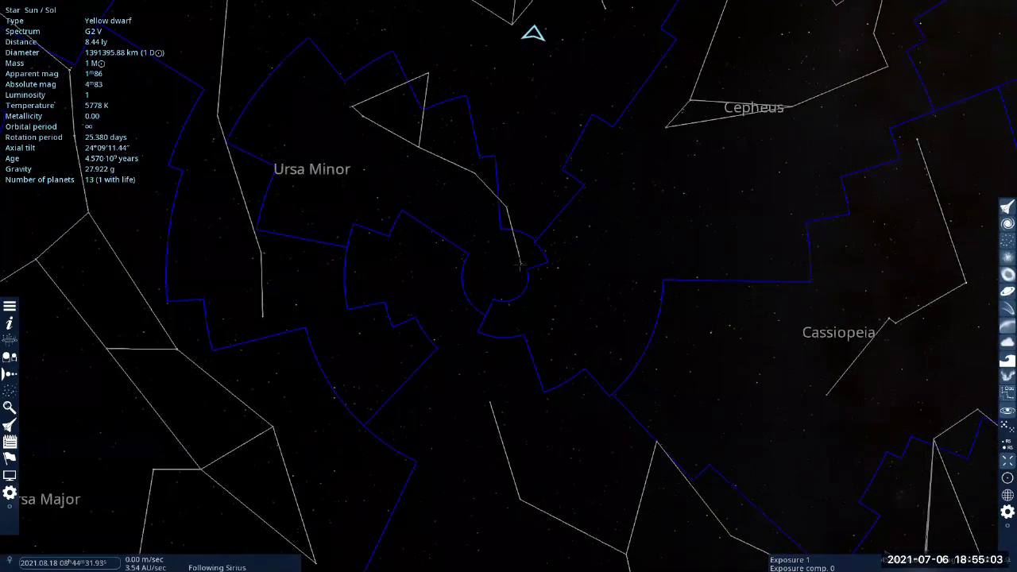
Step: Select Polaris, then pan down past Camelopardalis and Lynx to centre Ursa Major
click(520, 265)
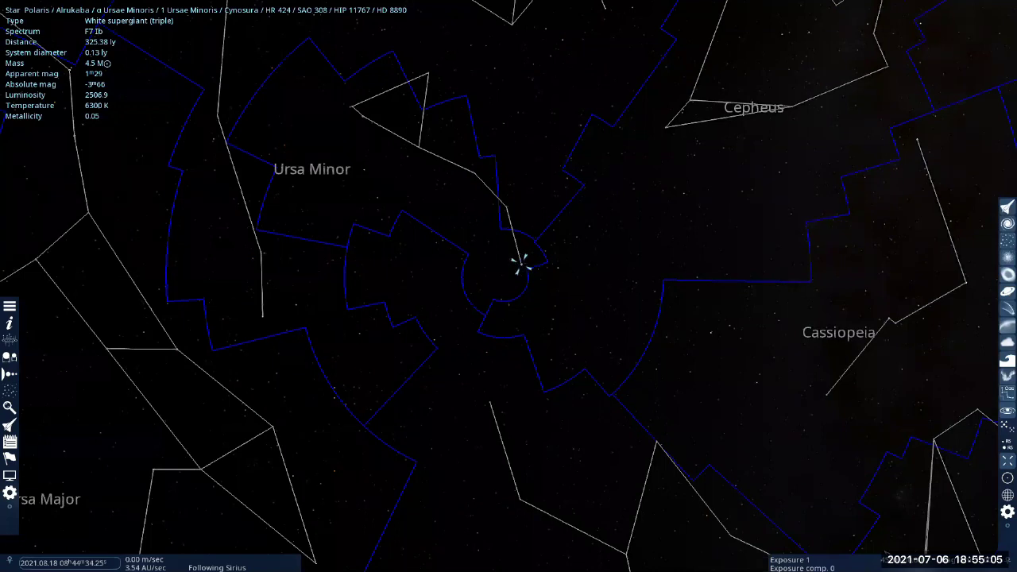
key(Down)
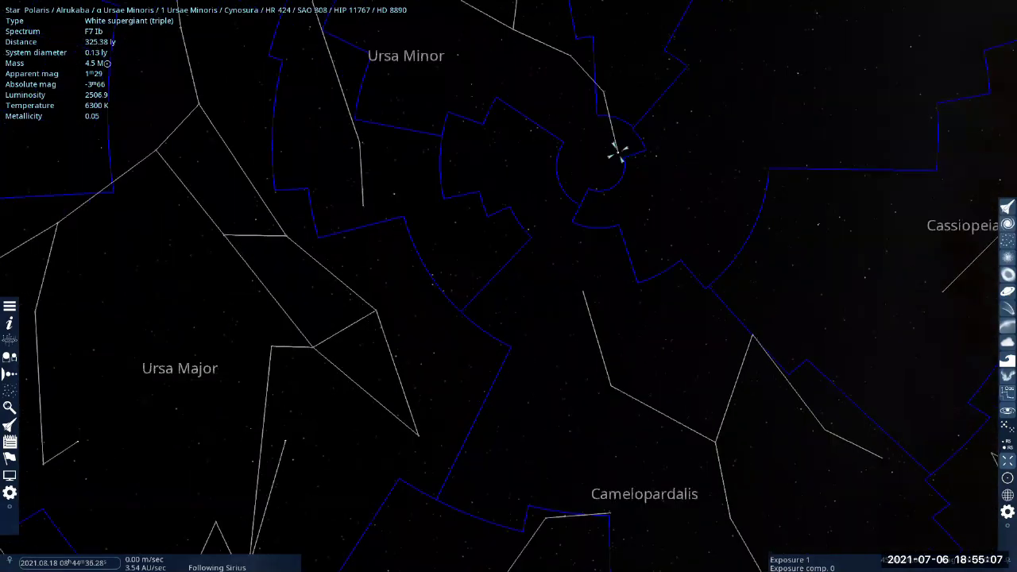
key(Down)
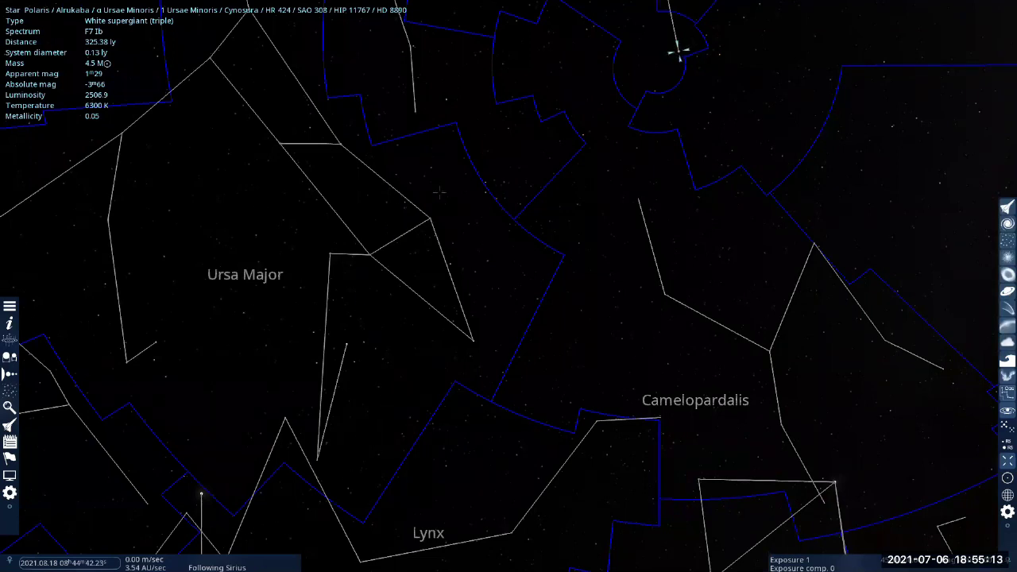
key(Up)
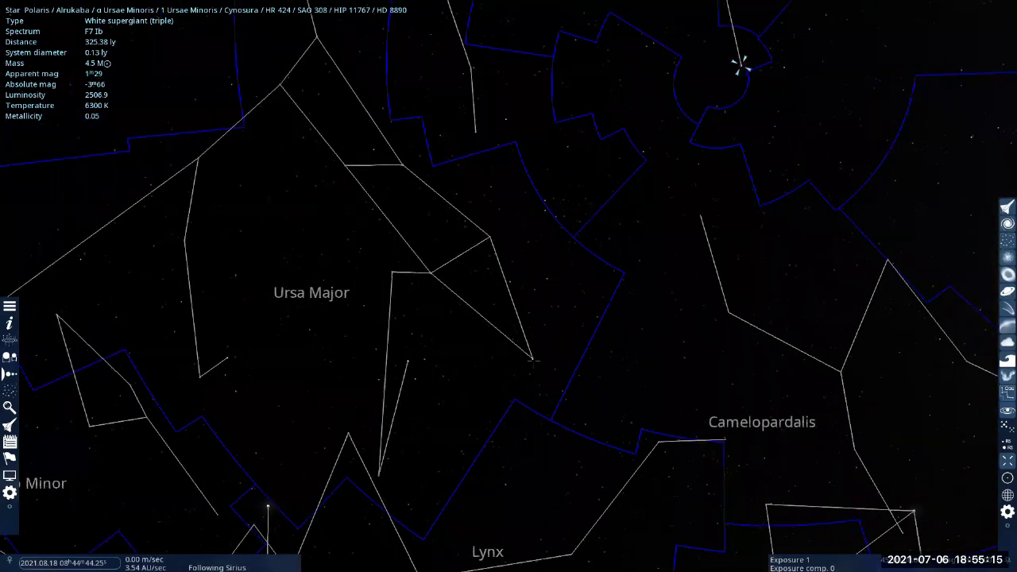
Step: Inspect Muscida, 23 Ursae Majoris and 29 Ursae Majoris, then recentre Ursa Major
click(531, 359)
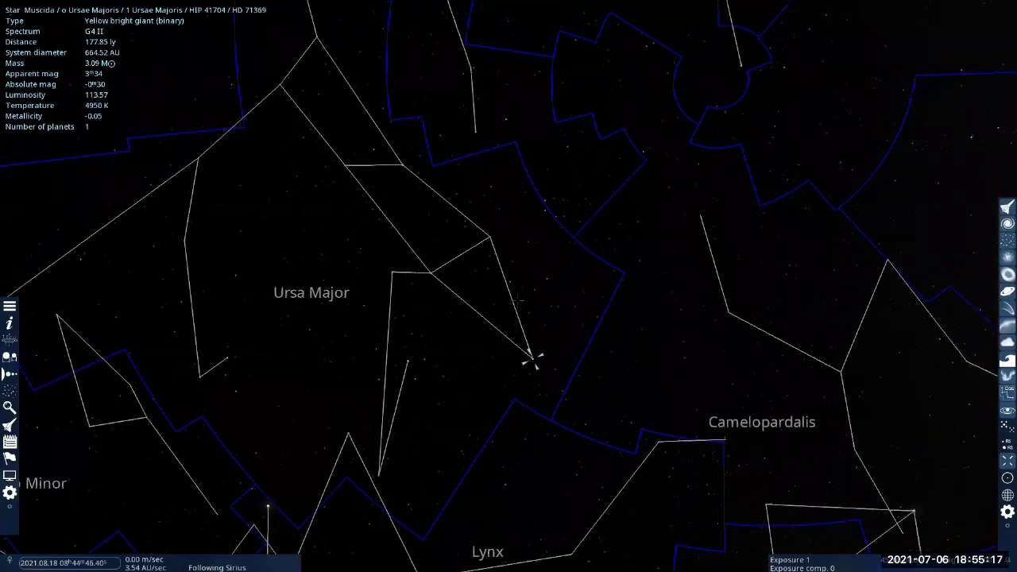
click(490, 236)
click(430, 273)
mouse_move(430, 272)
mouse_down()
mouse_move(579, 357)
mouse_move(560, 409)
mouse_move(487, 450)
mouse_up()
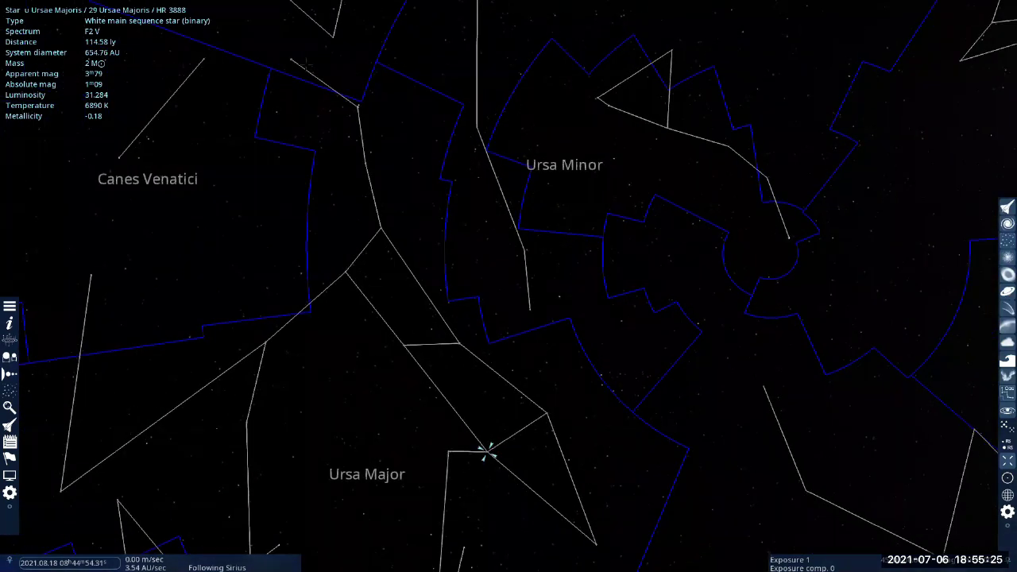
Step: Select the Big Dipper stars Dubhe, Merak, Phecda, Megrez and Mizar in turn
click(459, 343)
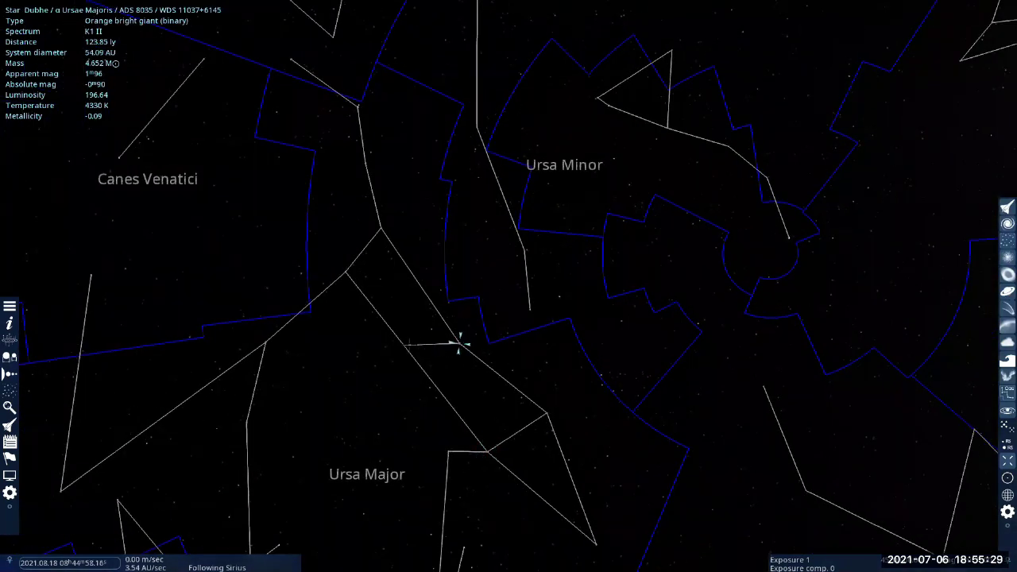
click(405, 343)
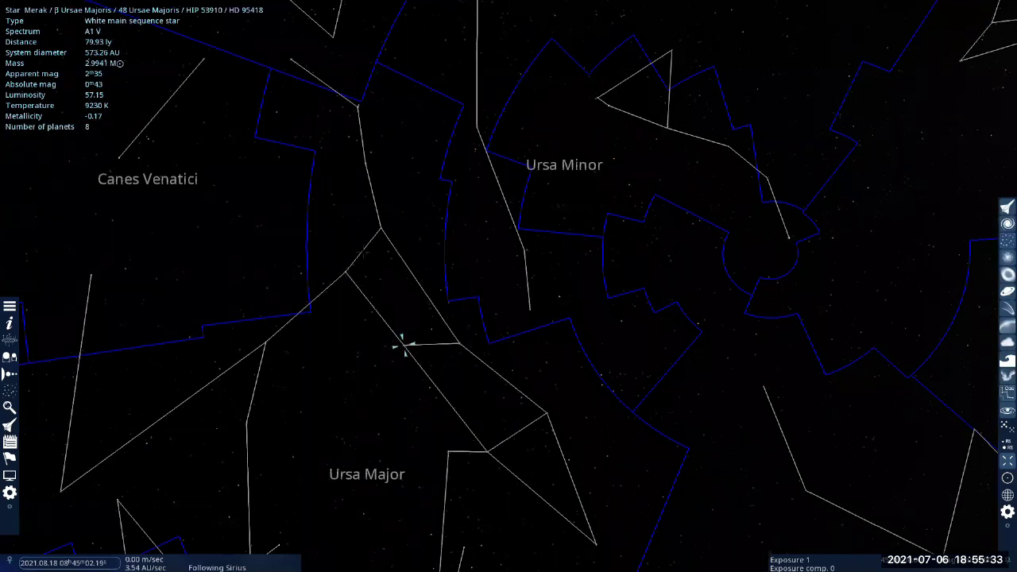
click(345, 272)
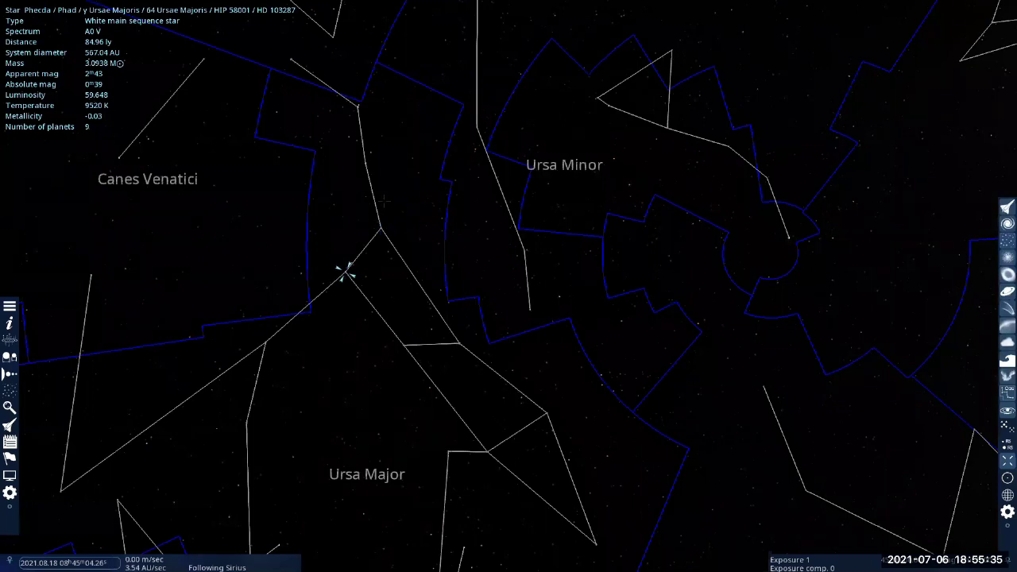
click(382, 229)
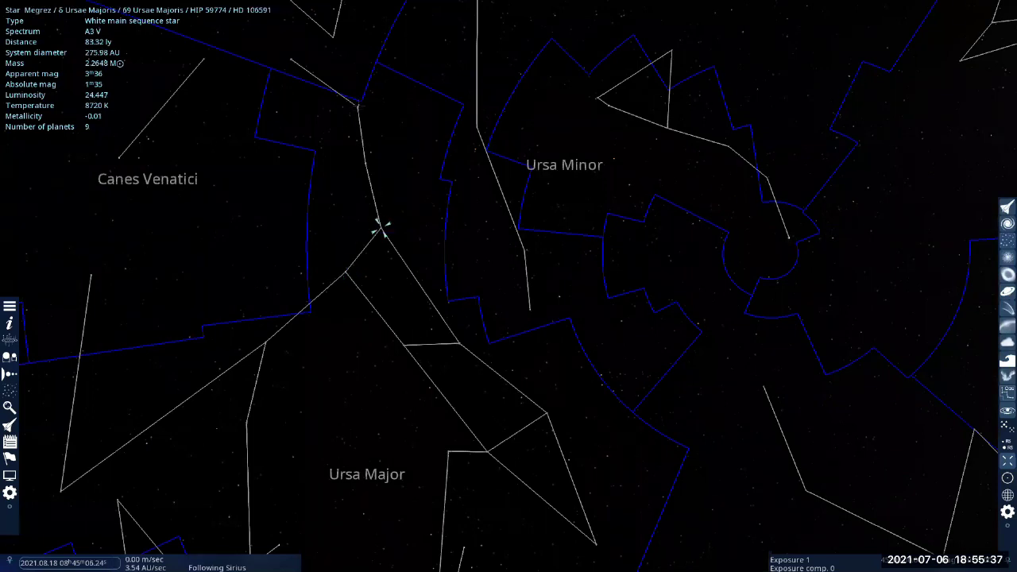
click(357, 105)
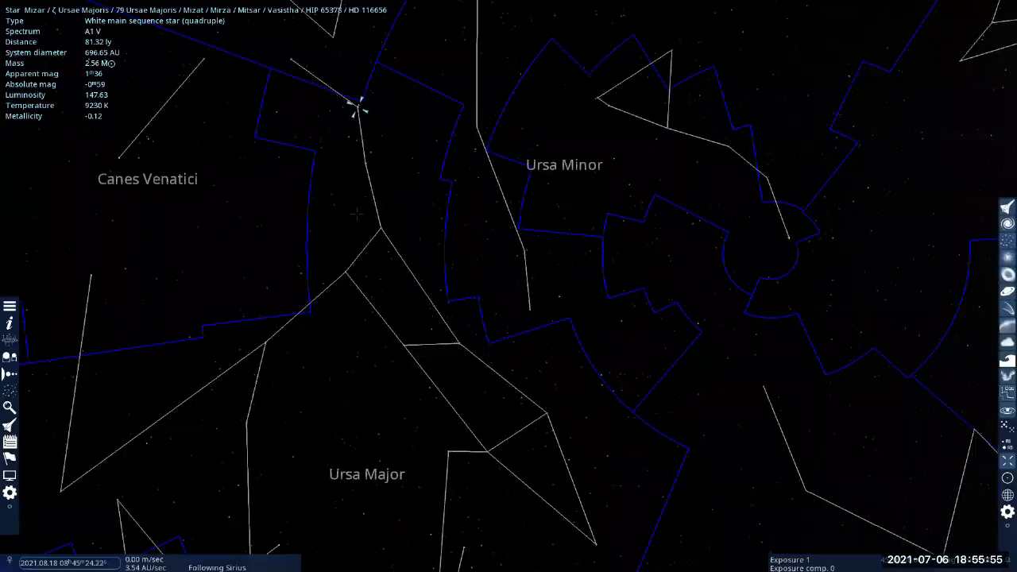
key(alt+Return)
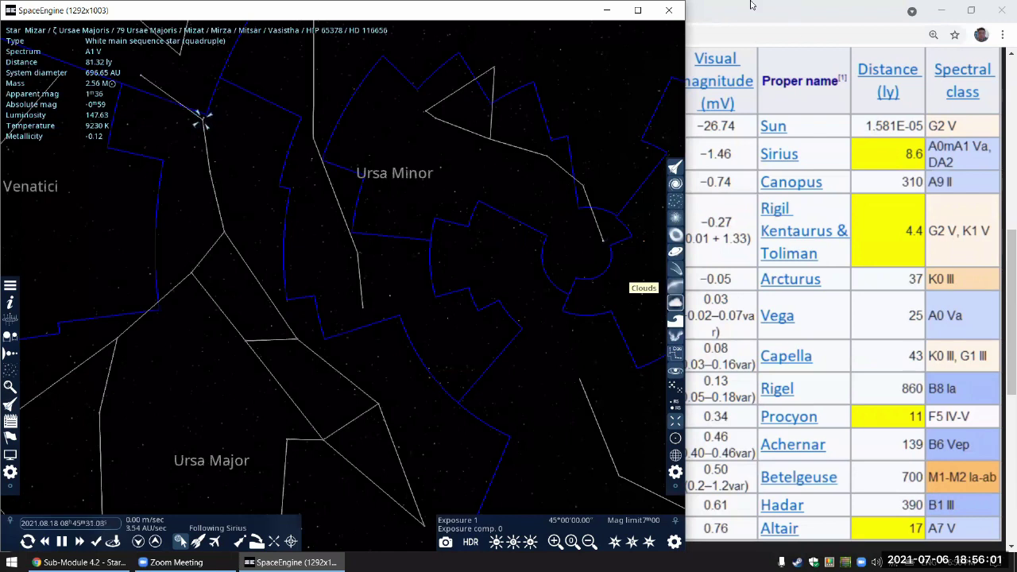
click(756, 44)
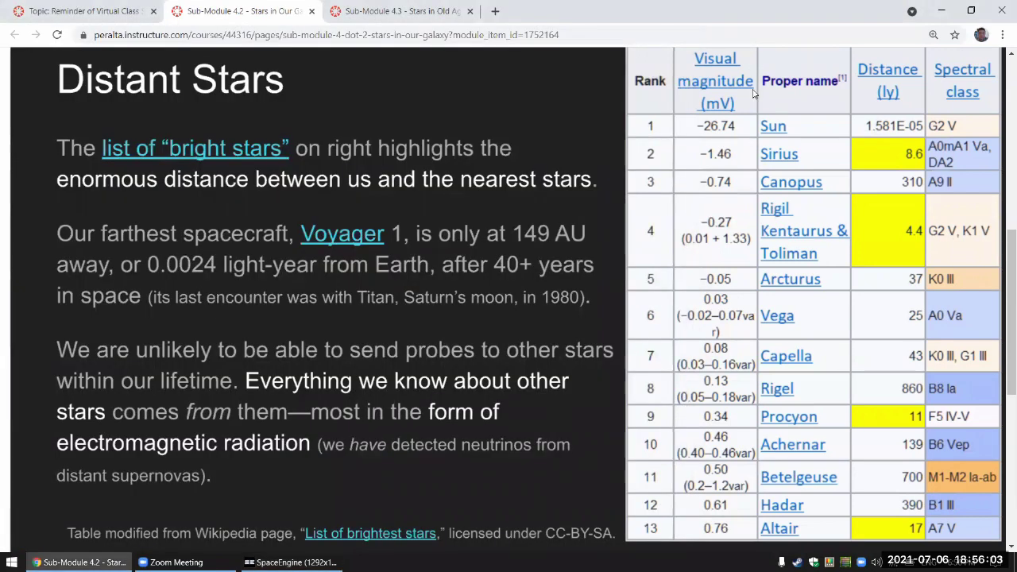
key(alt+Tab)
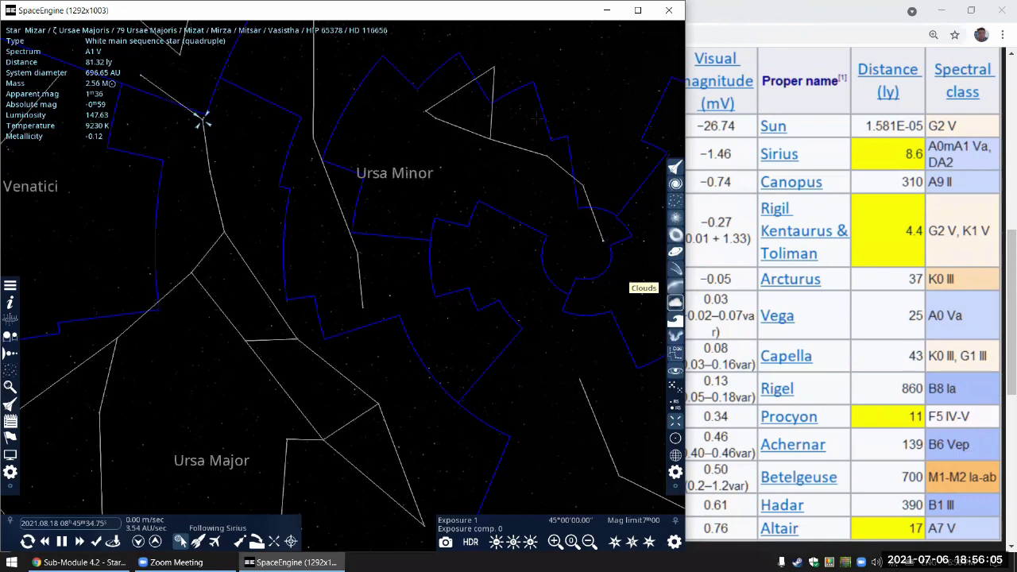
double_click(356, 12)
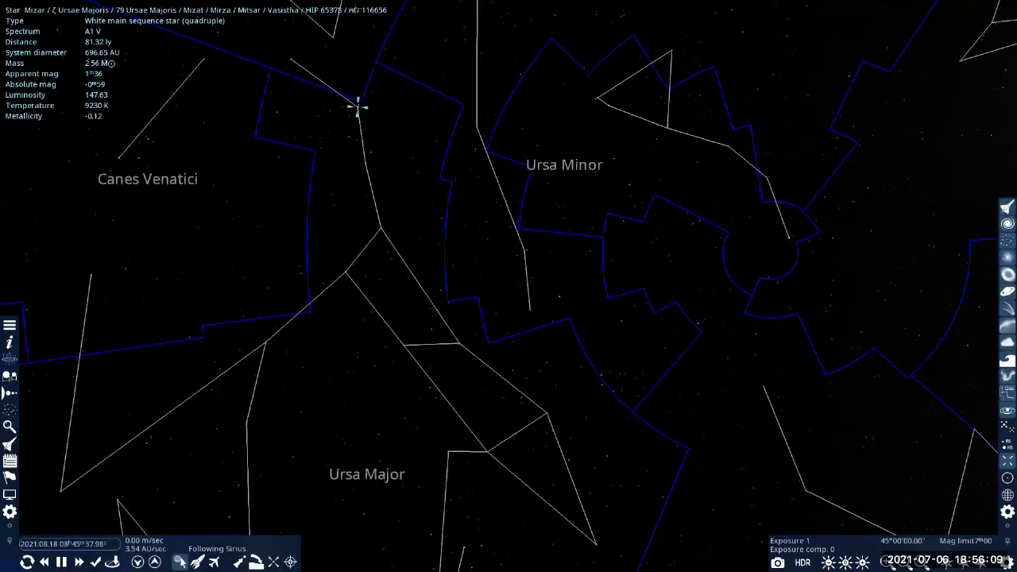
Step: Hide the constellations and search the object finder for 'rigil ke'
key(c)
key(F3)
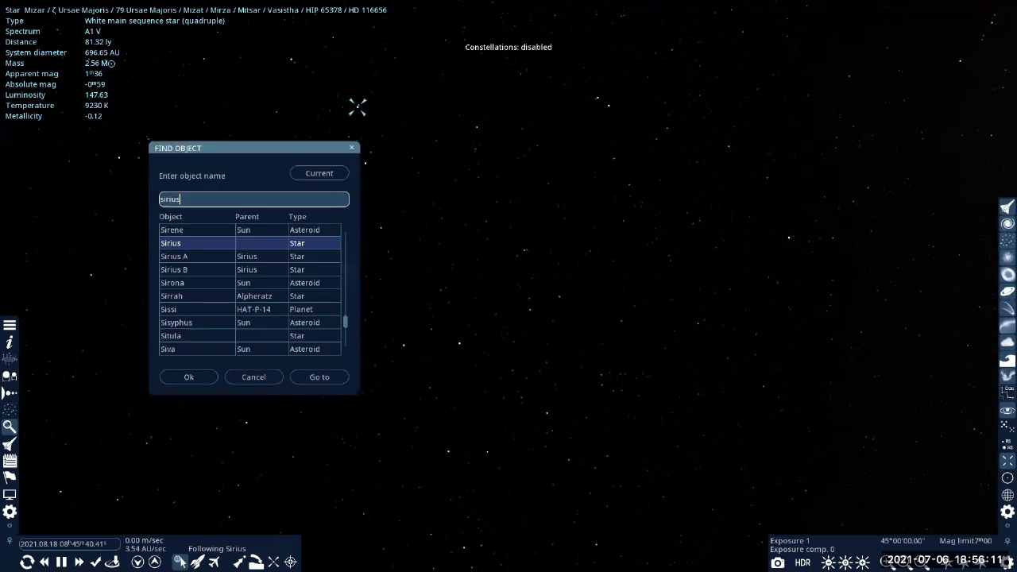
key(ctrl+a)
key(BackSpace)
text(ri)
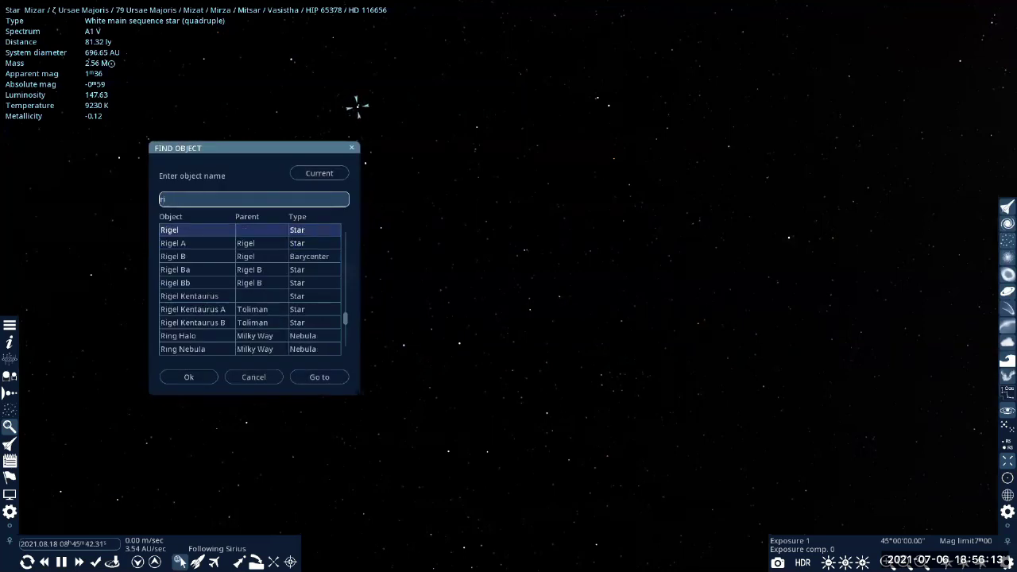
text(gil)
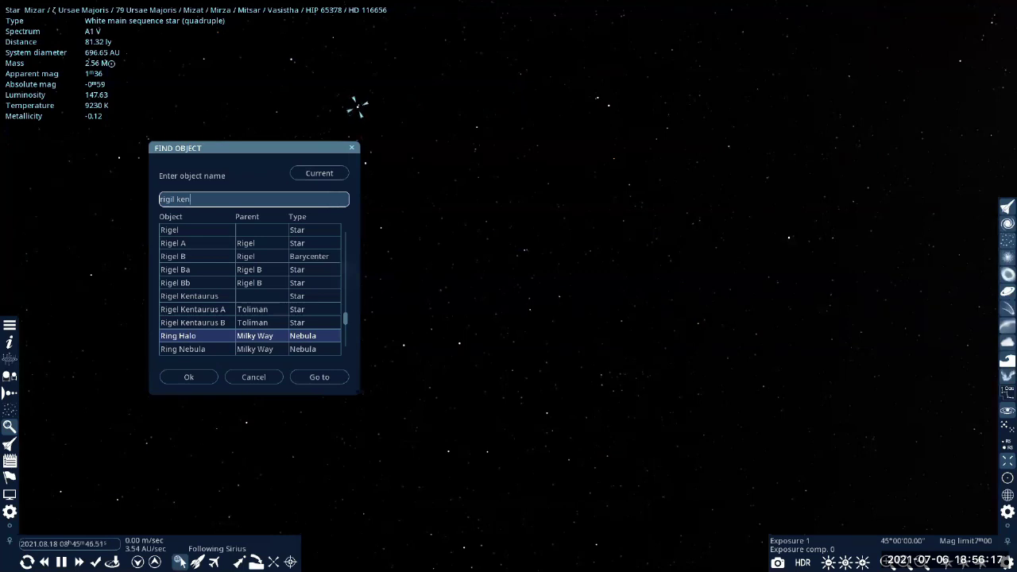
text( ke)
Step: Replace the search with 'alpha cen', then with 'centaur'
key(ctrl+a)
key(BackSpace)
text(alpha cen)
key(ctrl+a)
key(BackSpace)
text(centau)
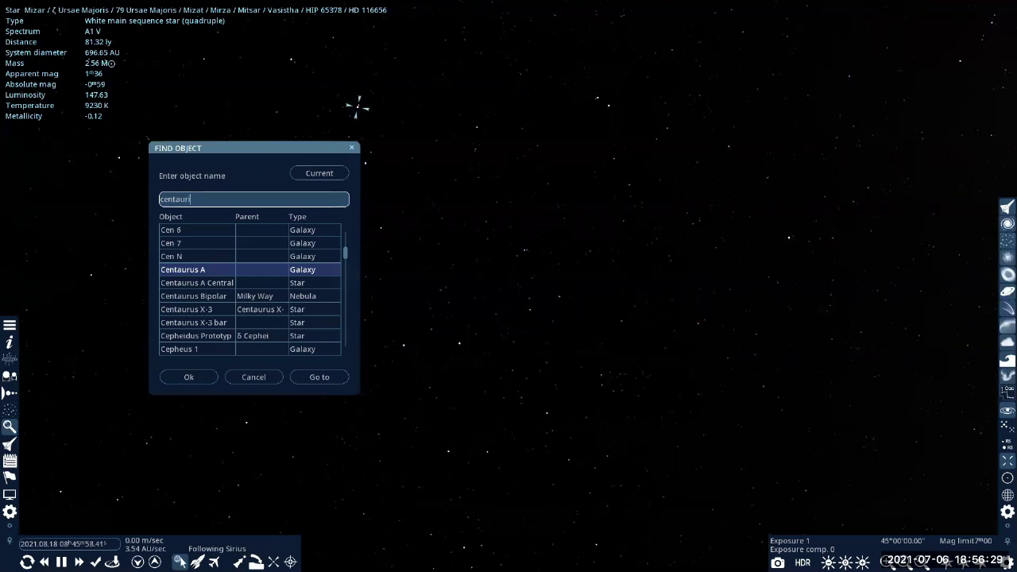
text(r)
Step: Try 'cent' and 'sirius', then close the object search without travelling
key(ctrl+a)
key(BackSpace)
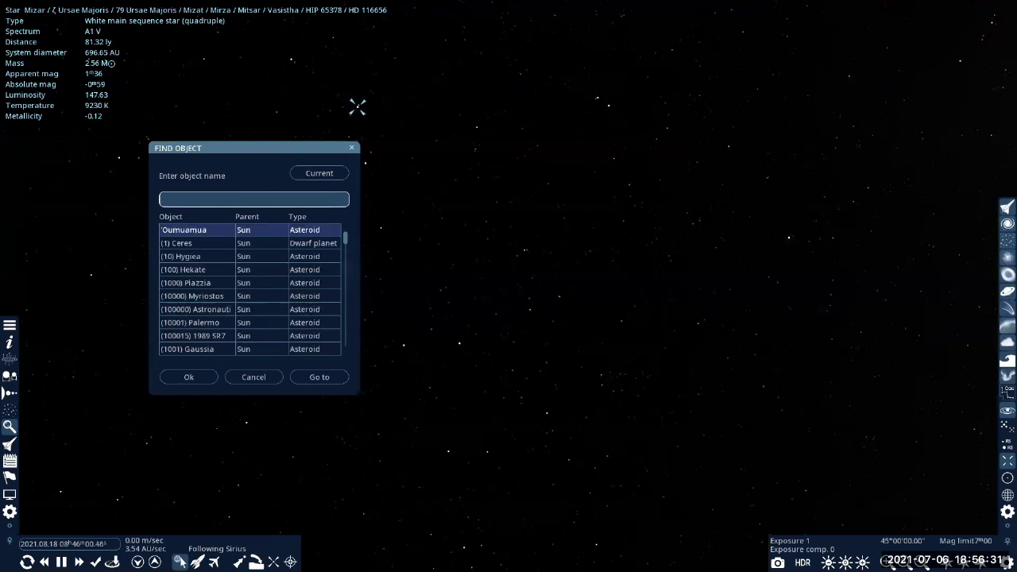
text(centa)
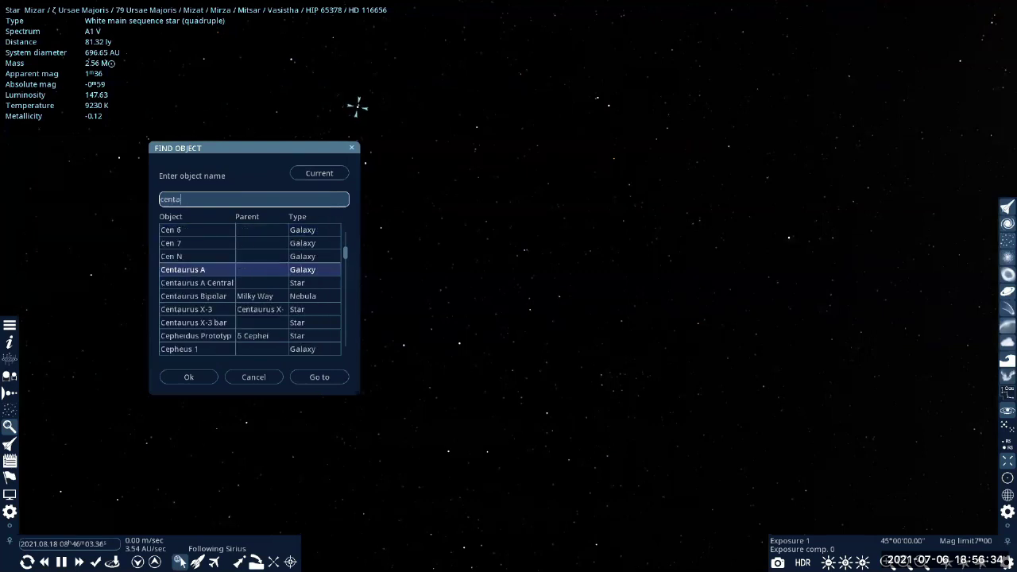
key(ctrl+a)
key(BackSpace)
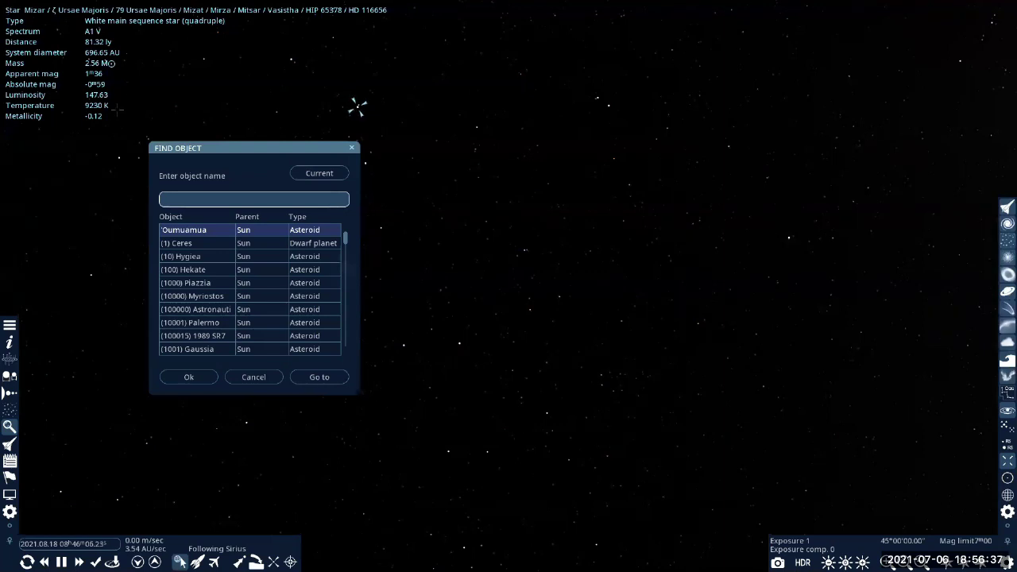
text(sirius)
click(352, 148)
Step: In the Star Browser, list all systems within 10 light-years unfiltered and select α Centauri
click(10, 443)
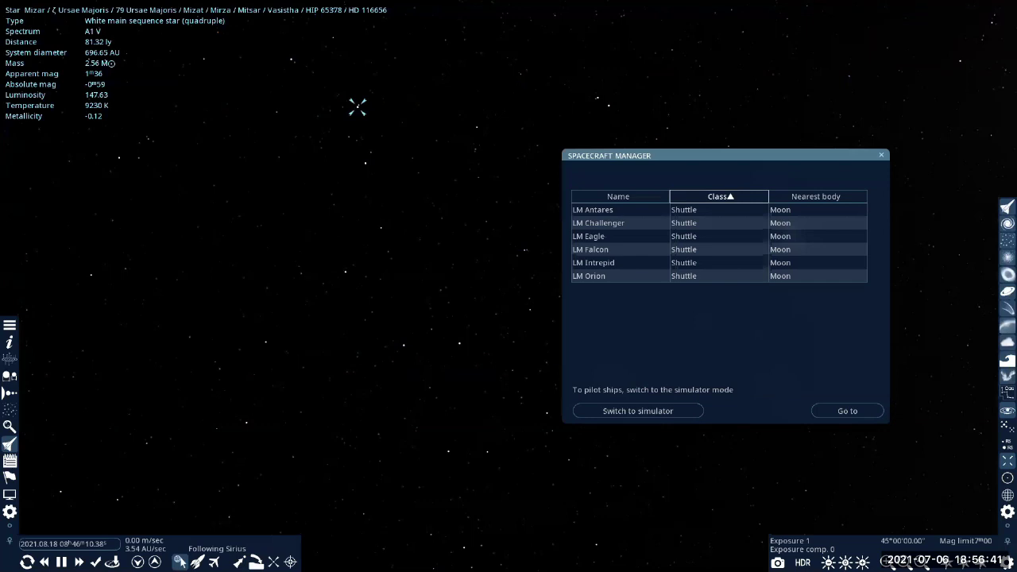
click(882, 156)
click(10, 409)
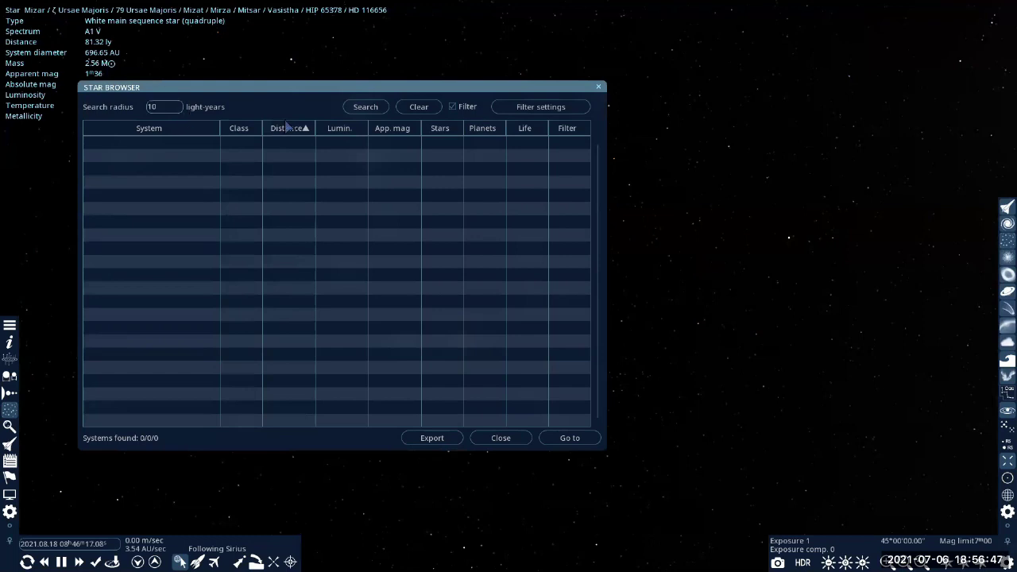
click(365, 108)
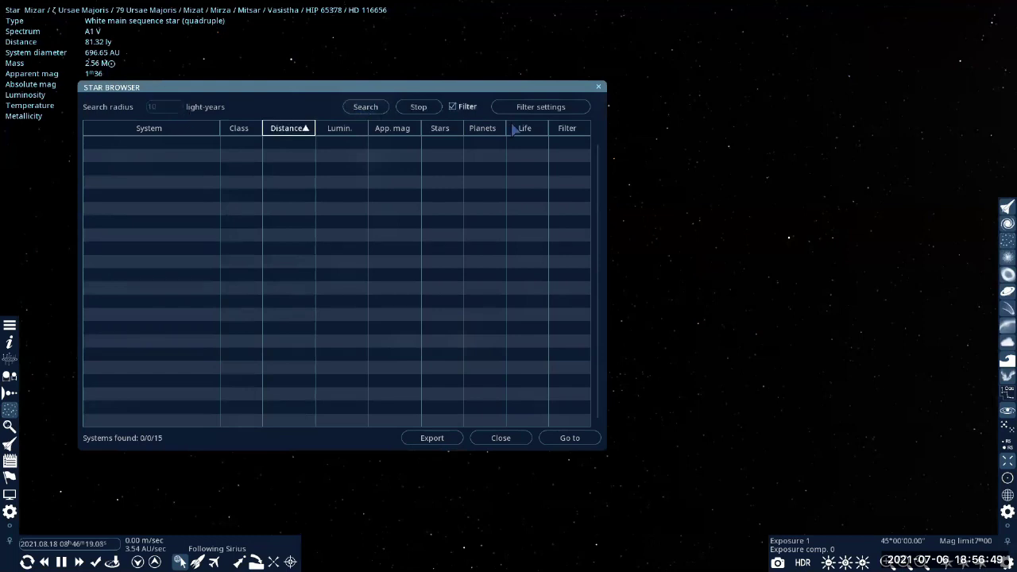
click(453, 107)
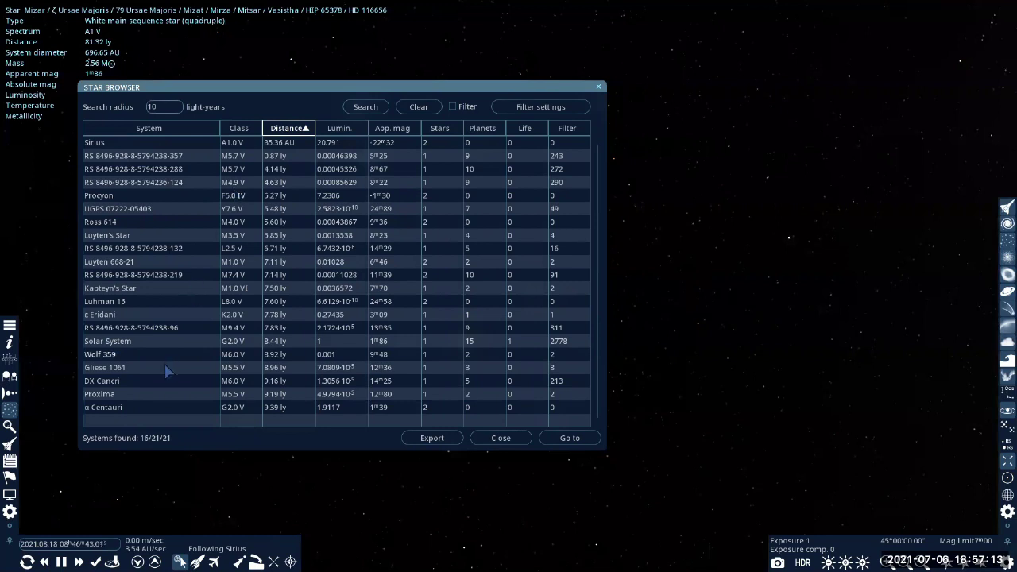
click(104, 408)
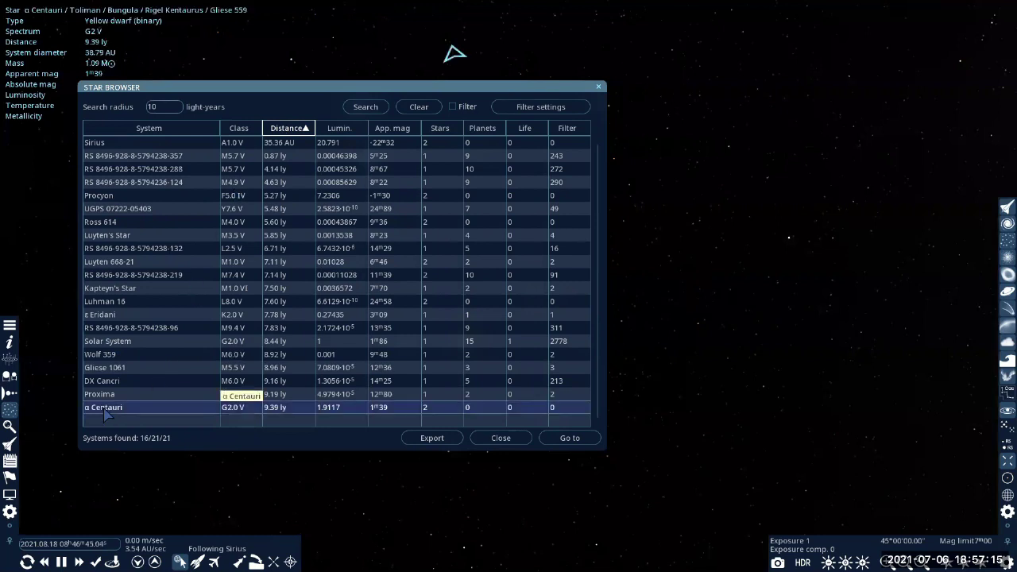
click(512, 438)
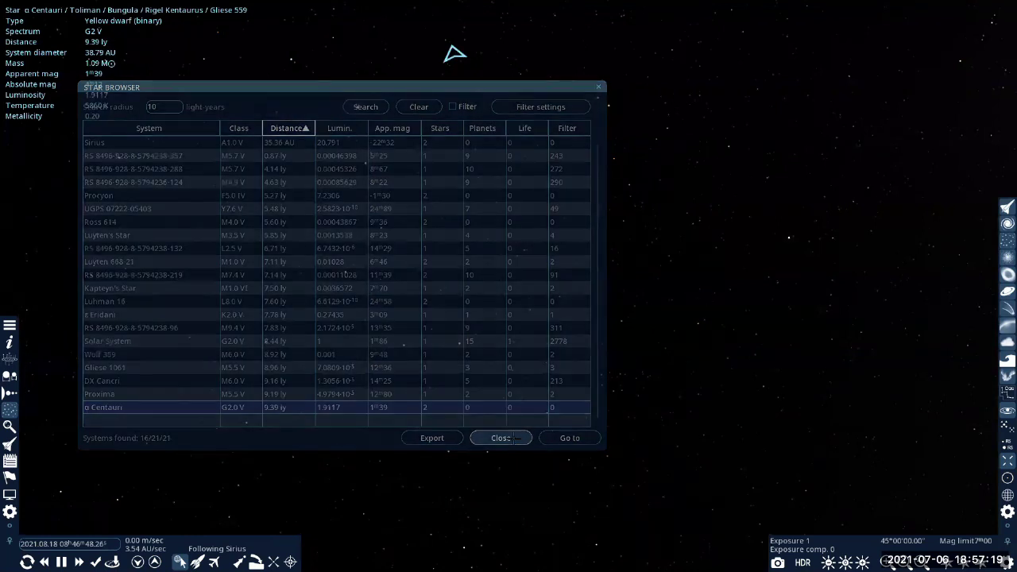
Step: Center on α Centauri and fly to it, showing both stars' orbits
key(t)
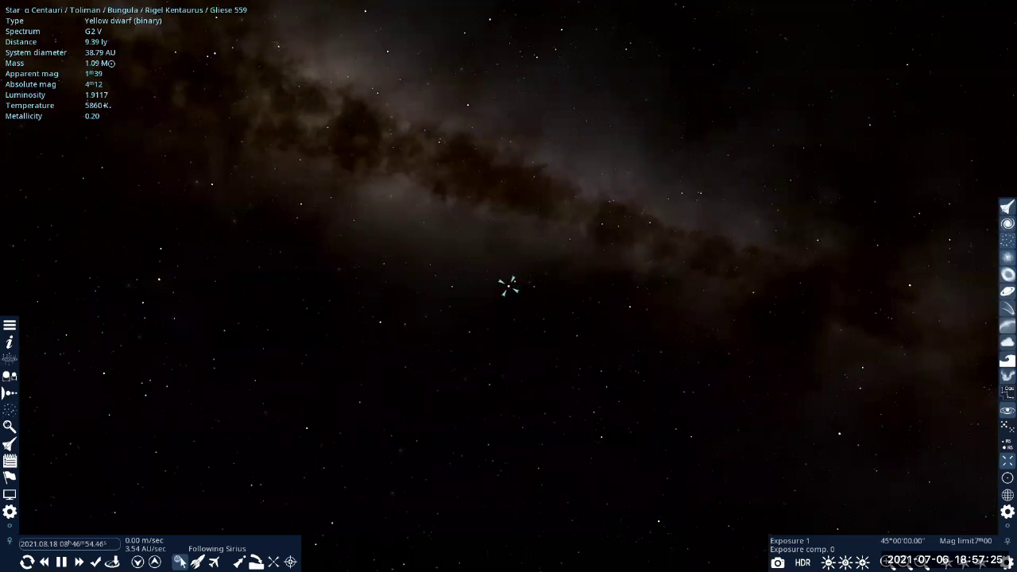
key(g)
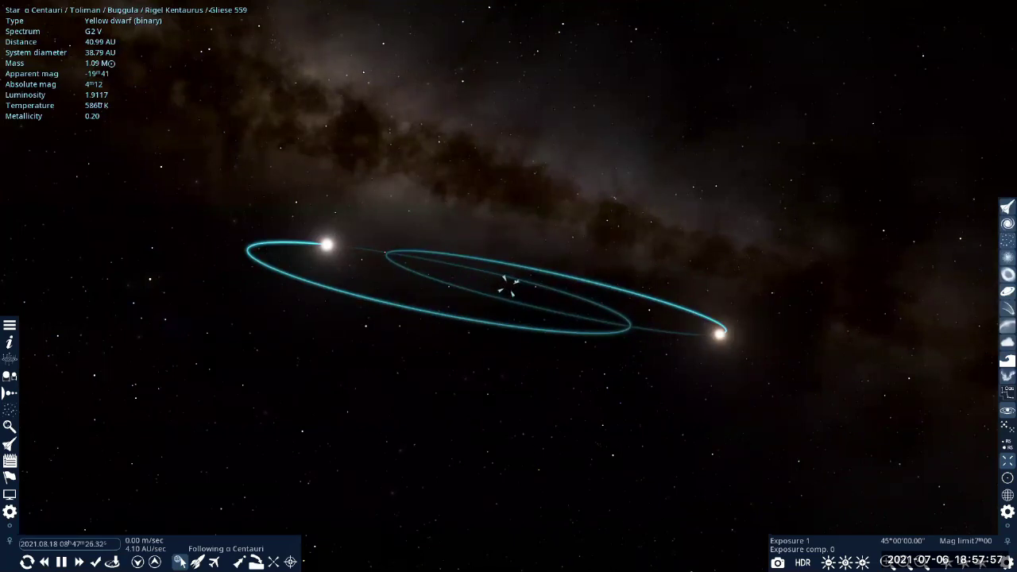
Step: Rerun the nearby-star search from α Centauri, select Proxima, and centre the view on it
key(F3)
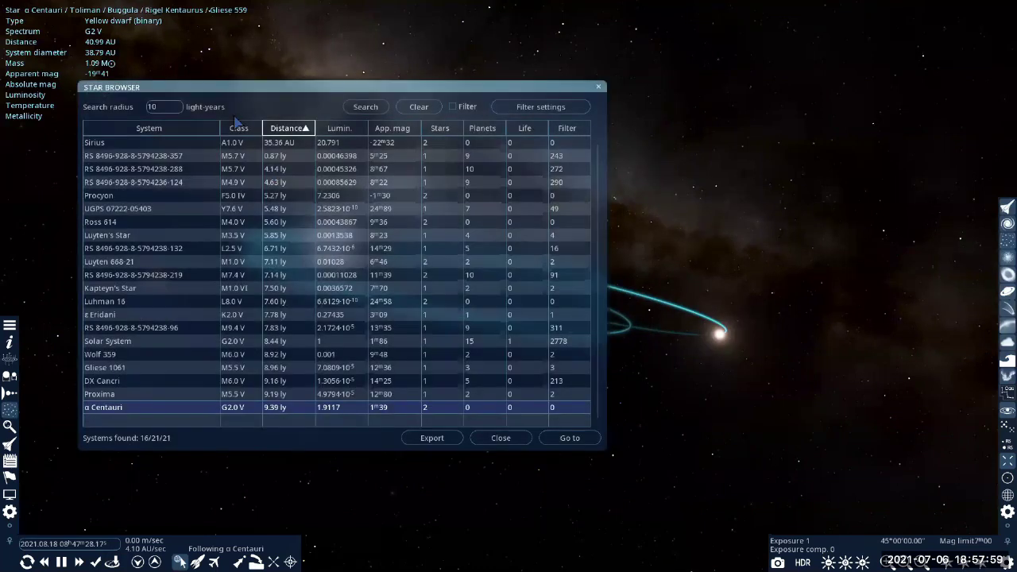
click(365, 108)
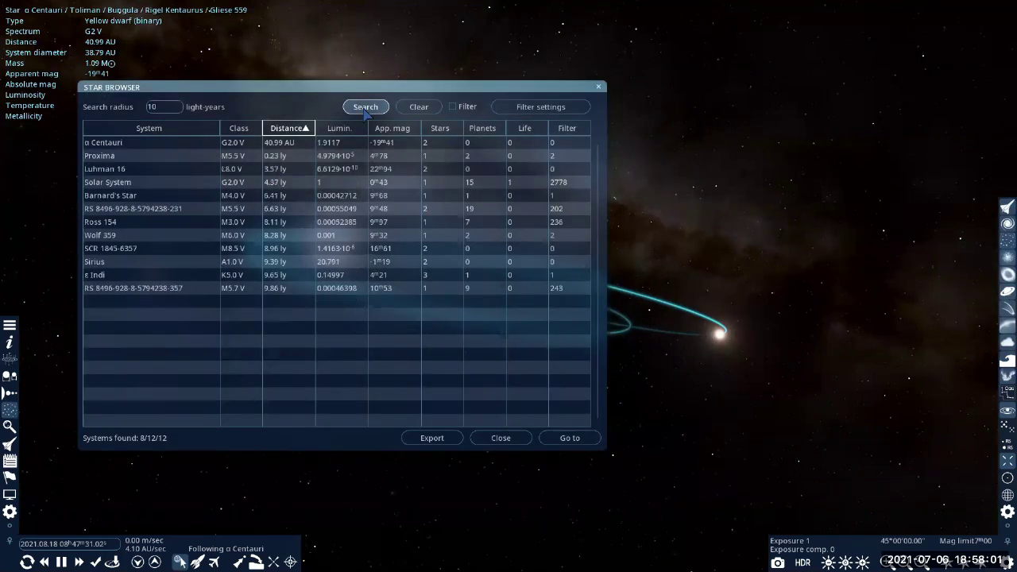
click(169, 159)
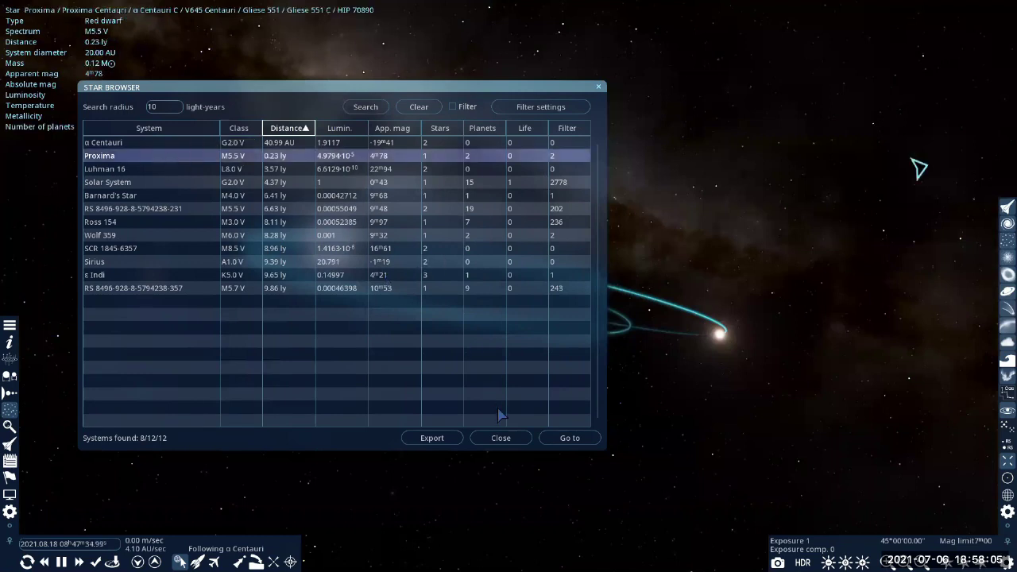
click(501, 438)
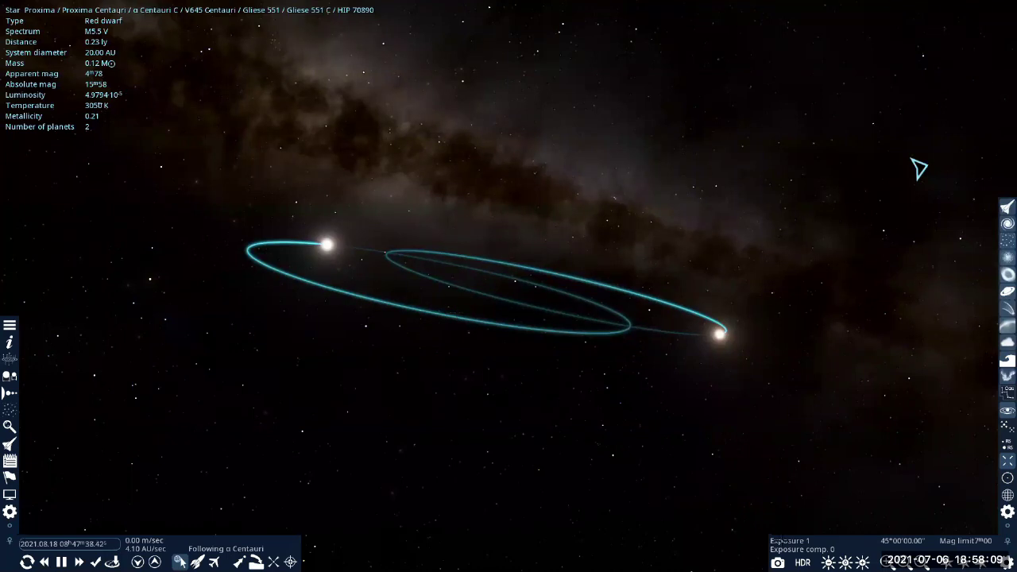
key(c)
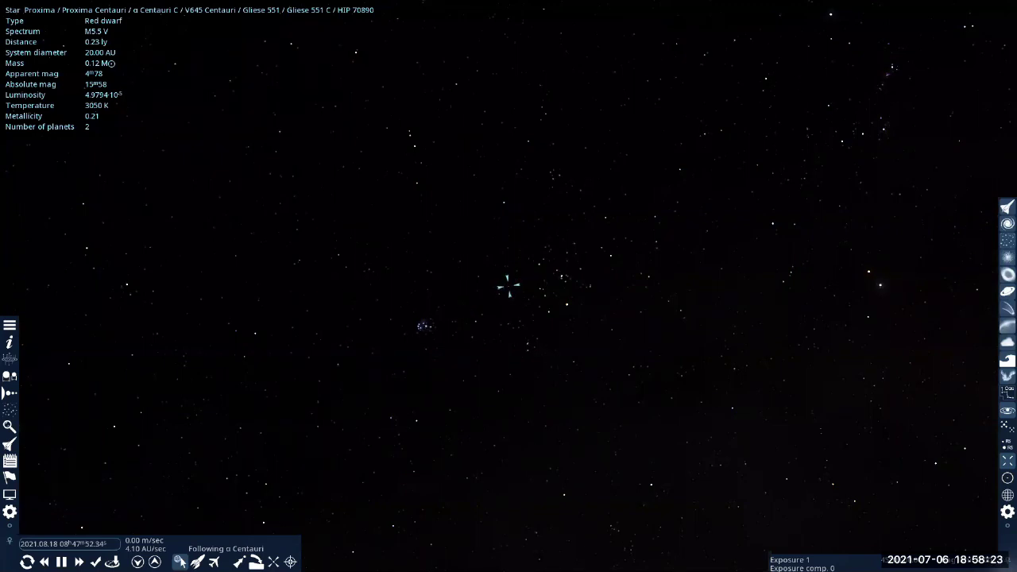
Step: Turn back to the orbits, select α Centauri A, B, then A, and orbit to view them face-on
mouse_move(465, 310)
mouse_down()
mouse_move(577, 259)
mouse_move(971, 232)
mouse_up()
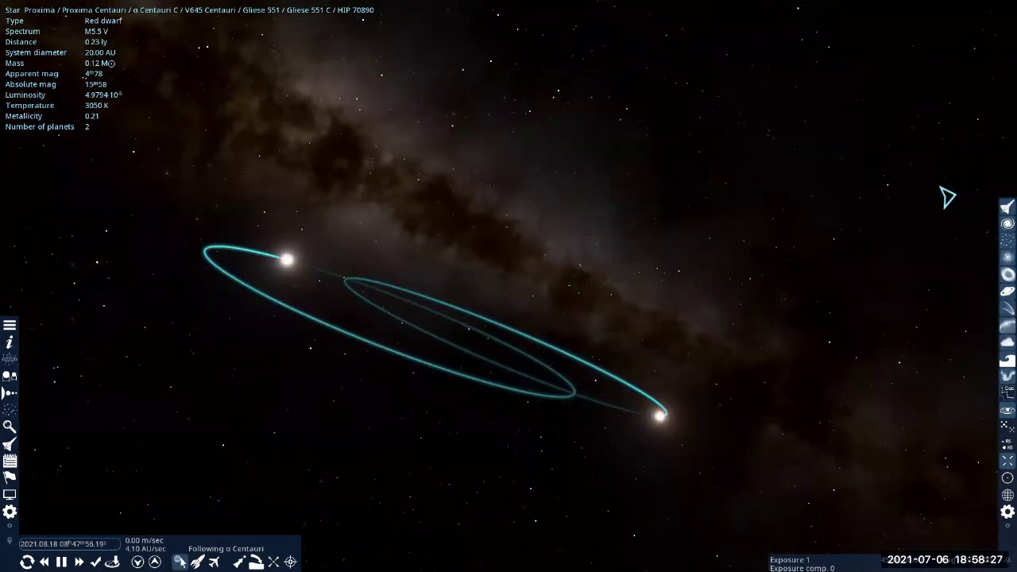
click(286, 259)
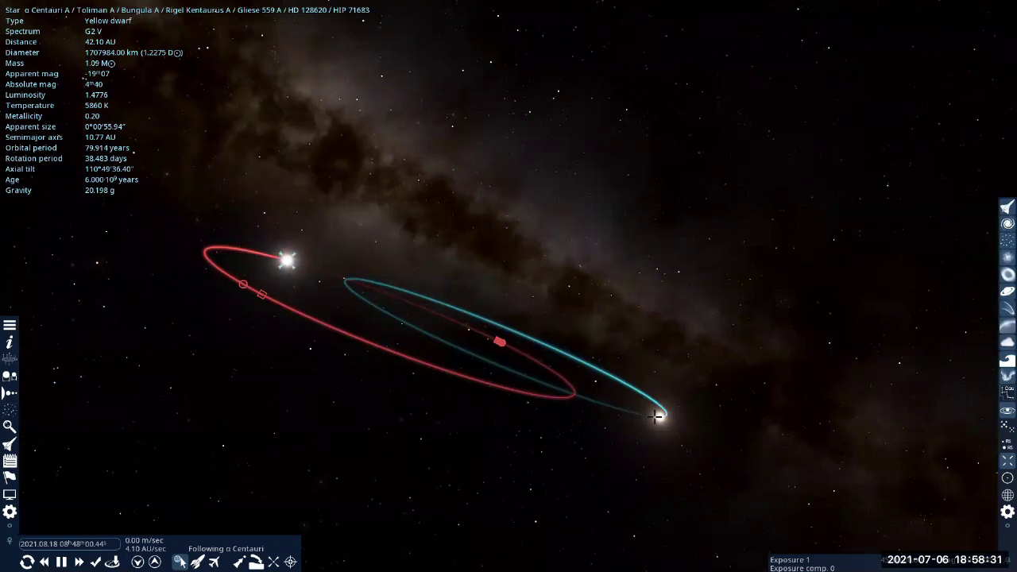
click(654, 417)
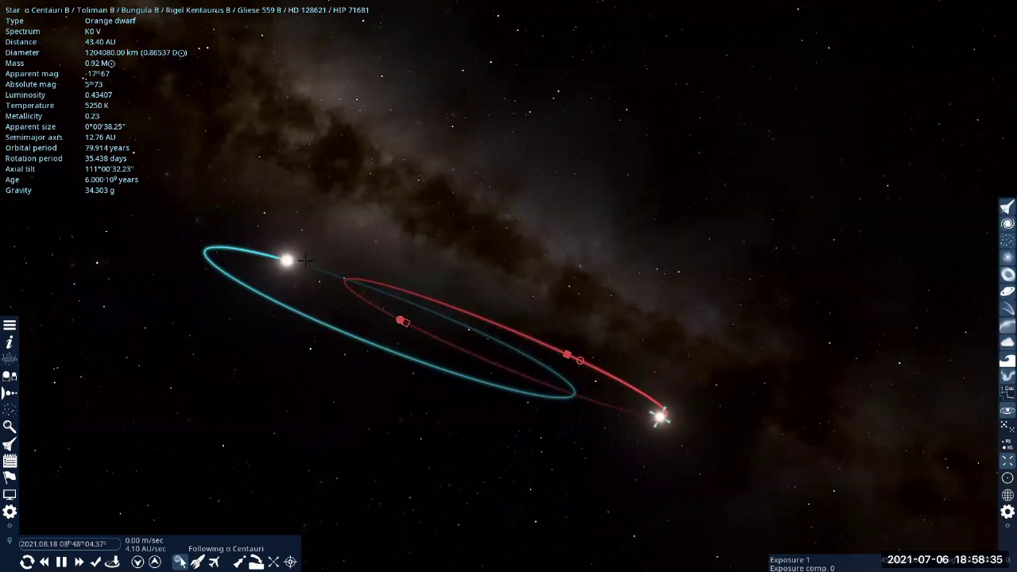
click(281, 255)
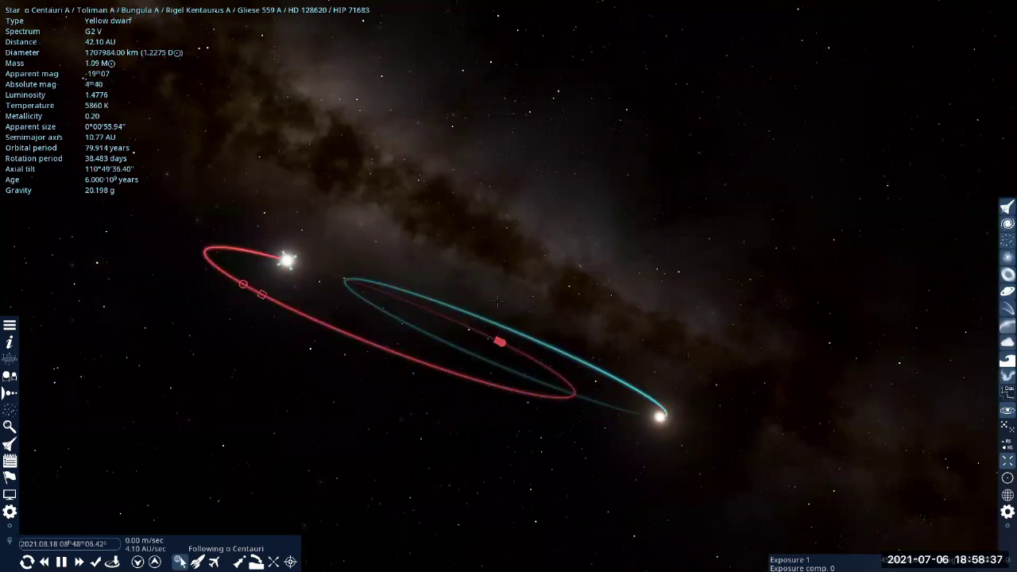
right_drag(281, 255, 281, 301)
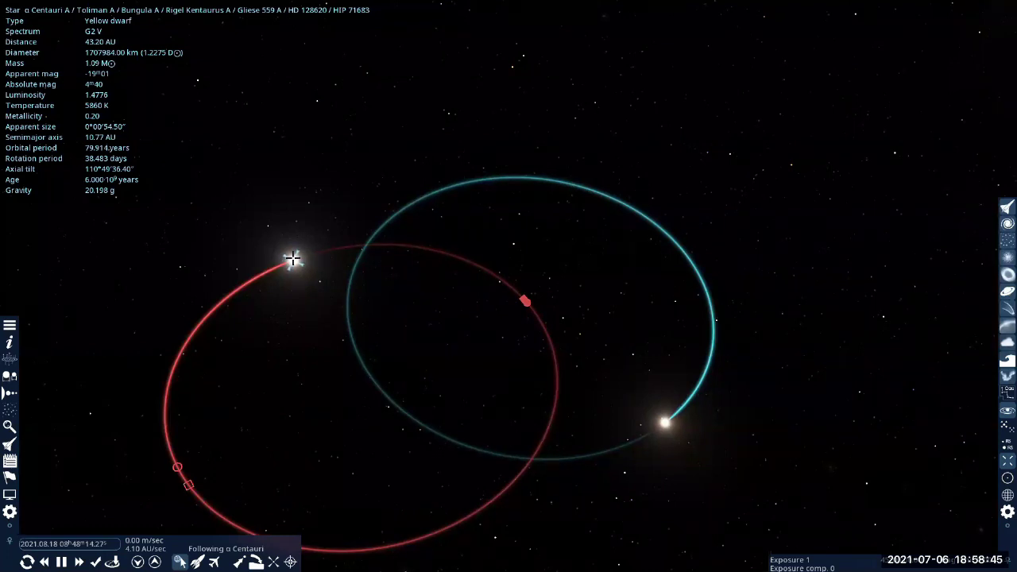
Step: Fly to α Centauri A and zoom in until its granulated surface fills the view
key(g)
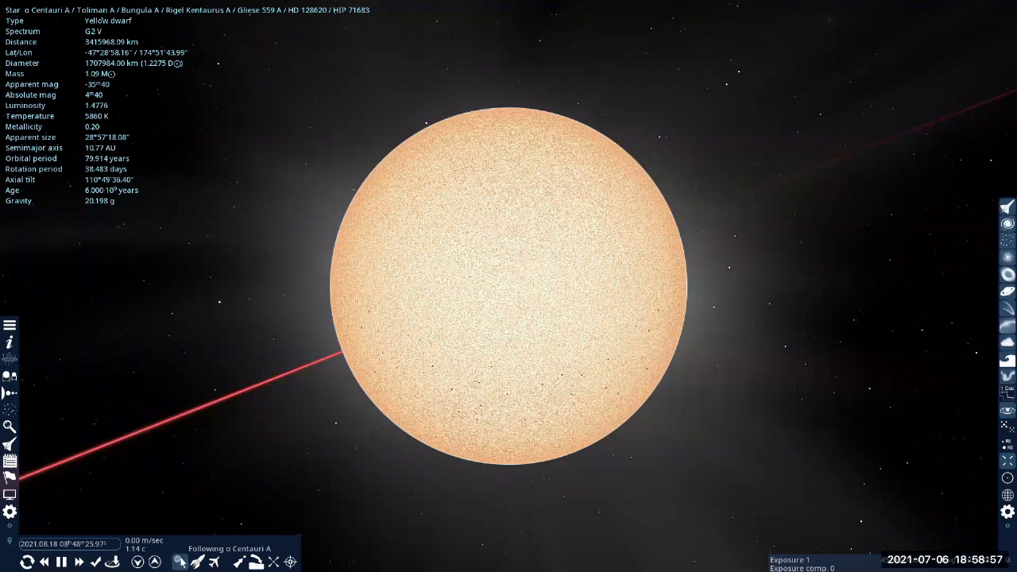
scroll(509, 286, down, 5)
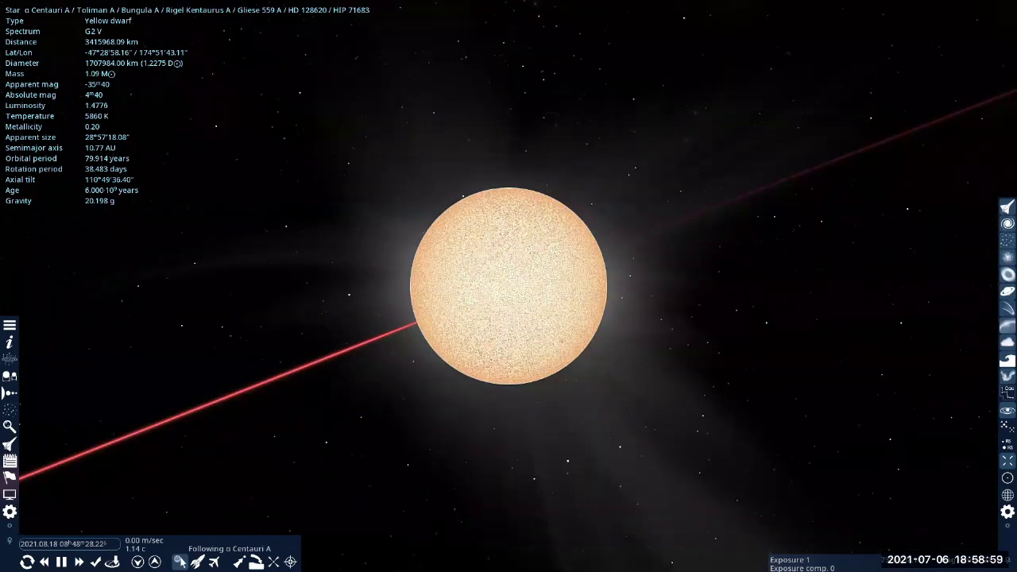
scroll(508, 286, up, 5)
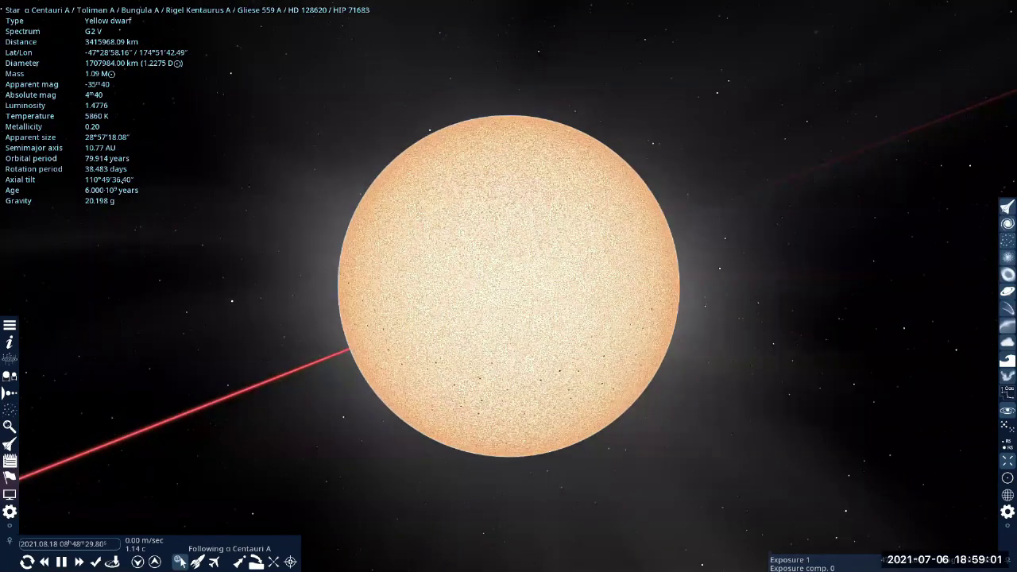
scroll(508, 286, up, 2)
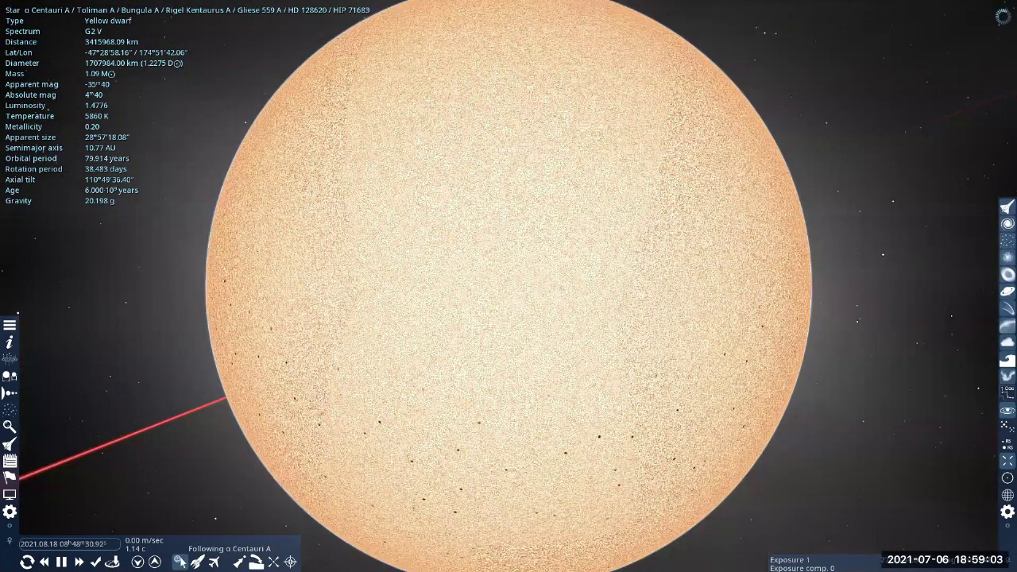
scroll(390, 129, up, 2)
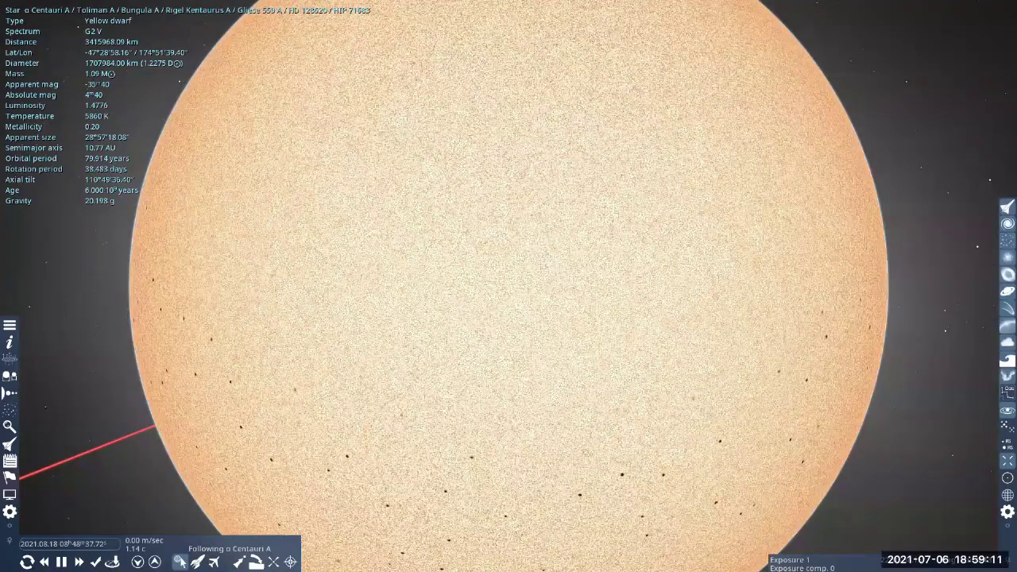
scroll(508, 286, up, 5)
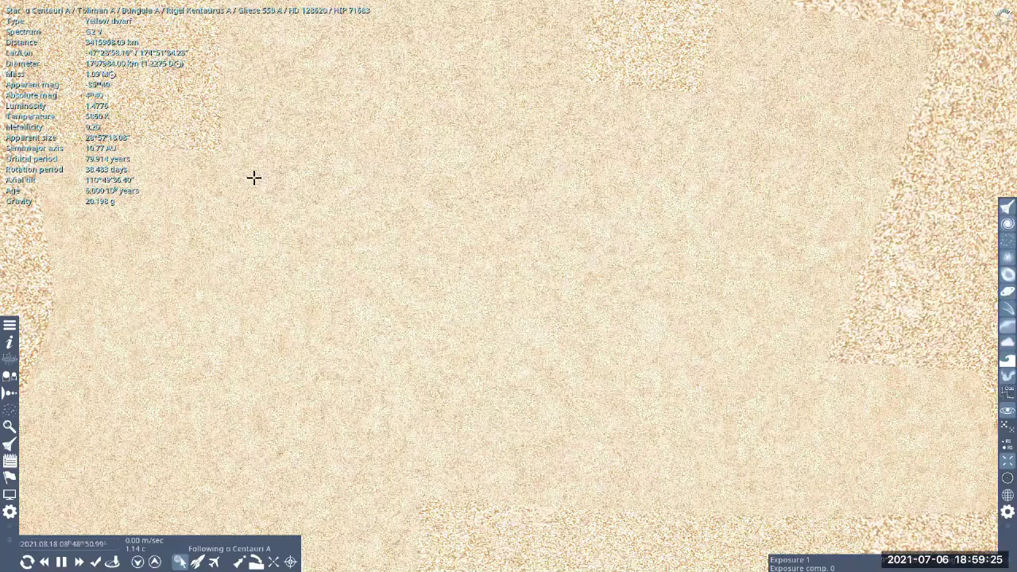
Step: Window SpaceEngine beside Chrome's brightest-stars table, scrolled to Rigil Kentaurus & Toliman (G2 V, K1 V)
key(alt+Return)
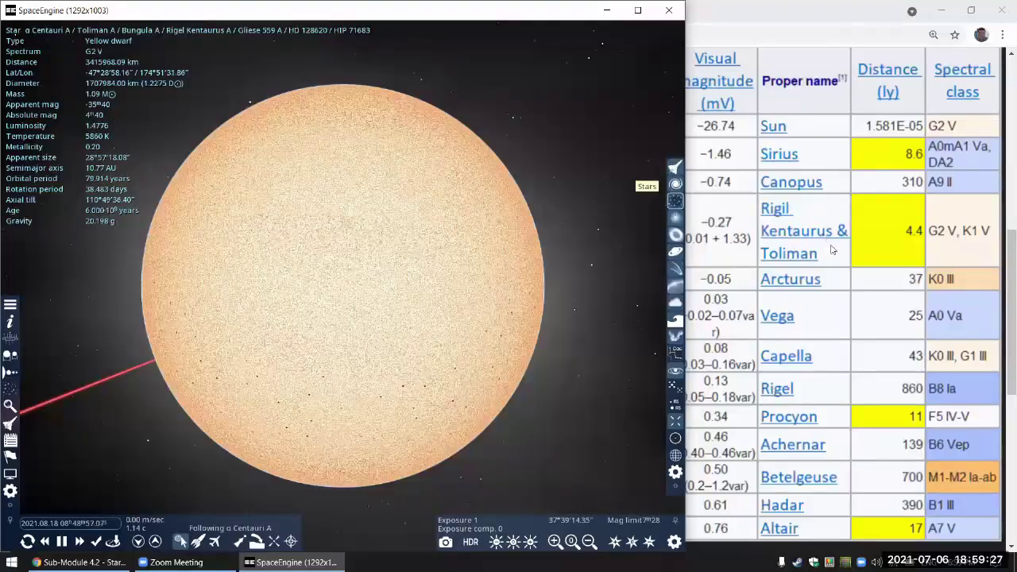
scroll(879, 246, down, 1)
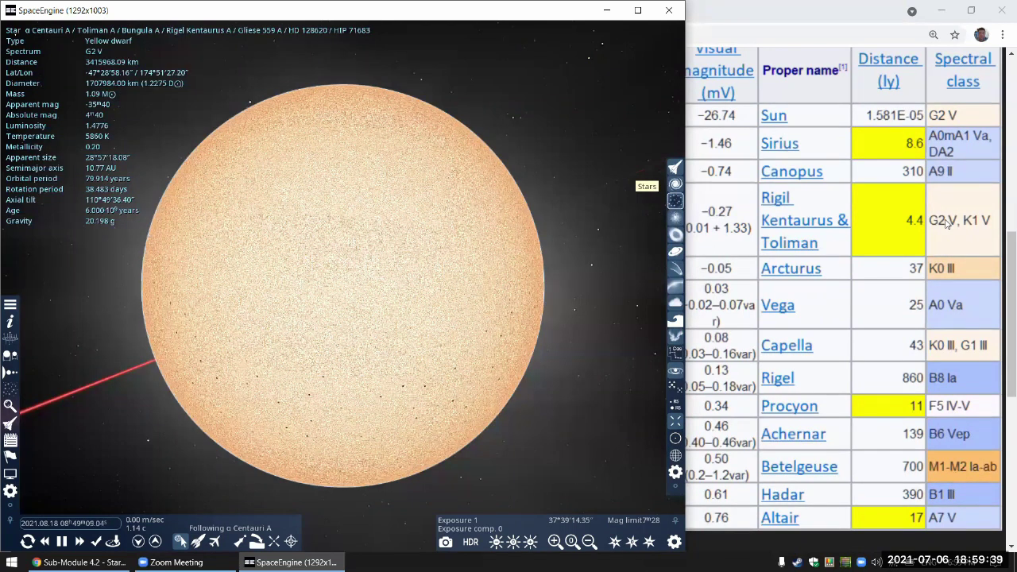
scroll(946, 225, down, 1)
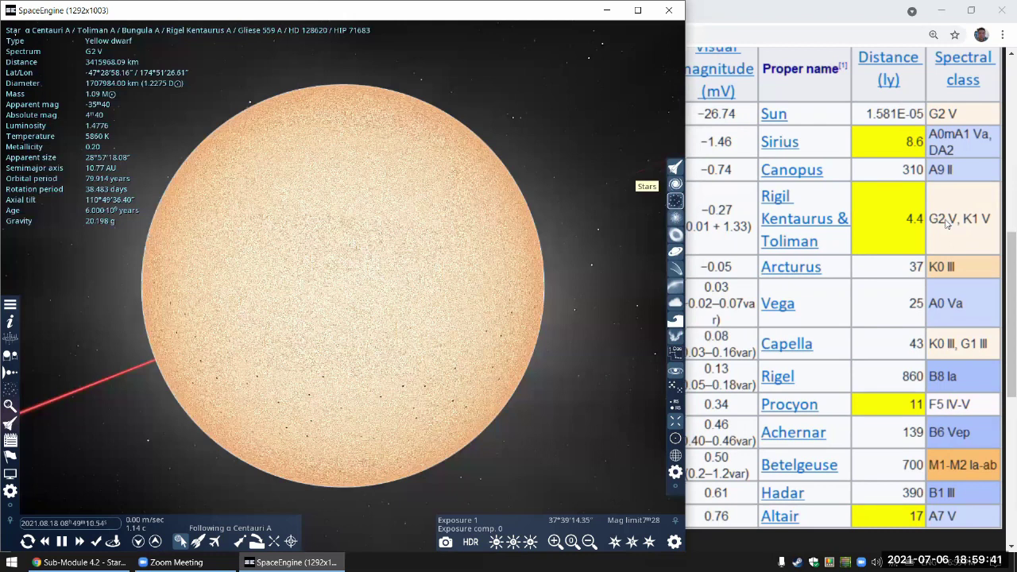
scroll(946, 225, down, 1)
scroll(946, 225, up, 1)
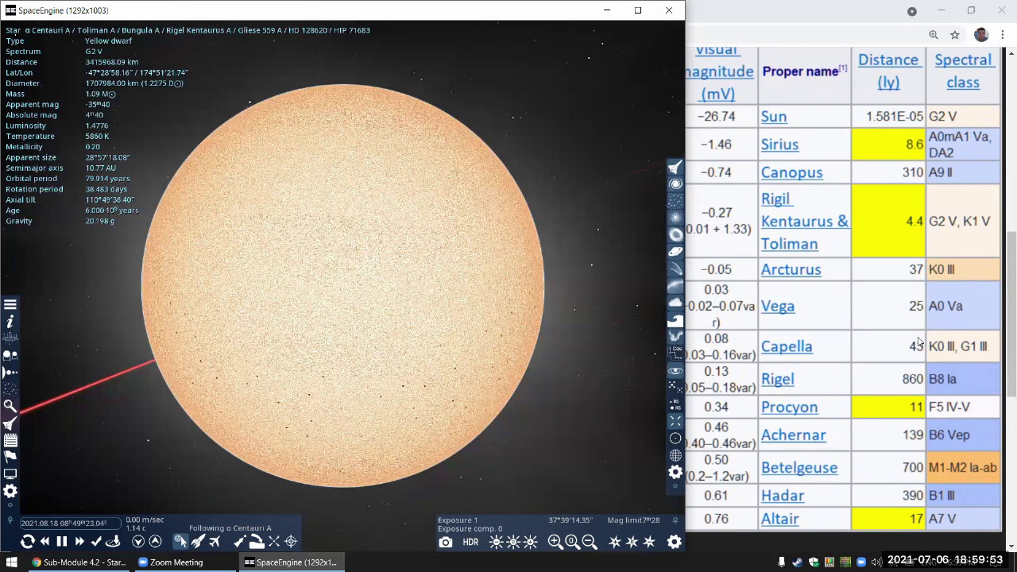
Step: Restore SpaceEngine to full screen and fly the camera back away from Alpha Centauri A
click(636, 13)
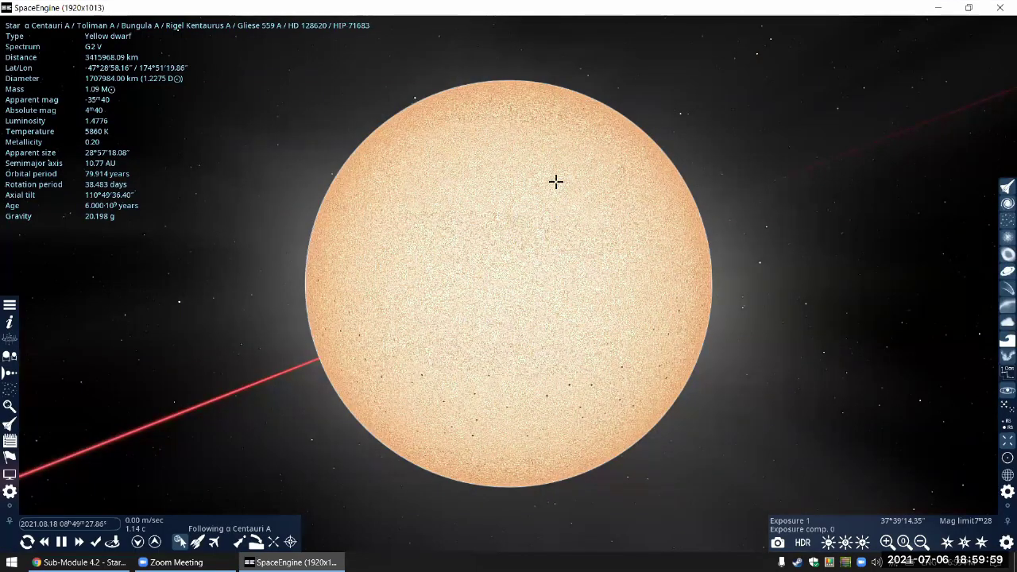
right_click(558, 211)
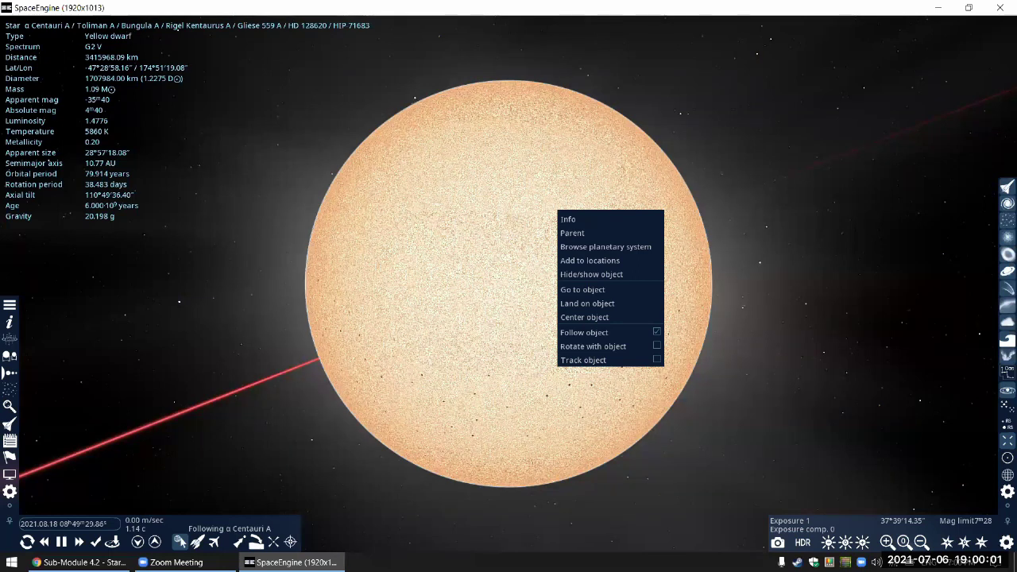
click(588, 289)
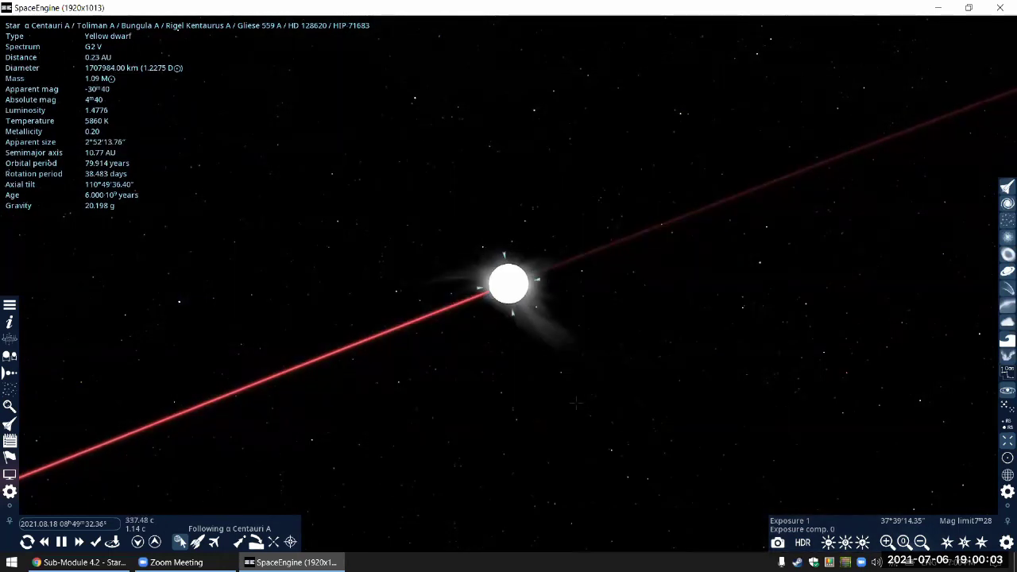
Step: In the Star Browser filter, require a Main sequence main star of spectral class O
key(F3)
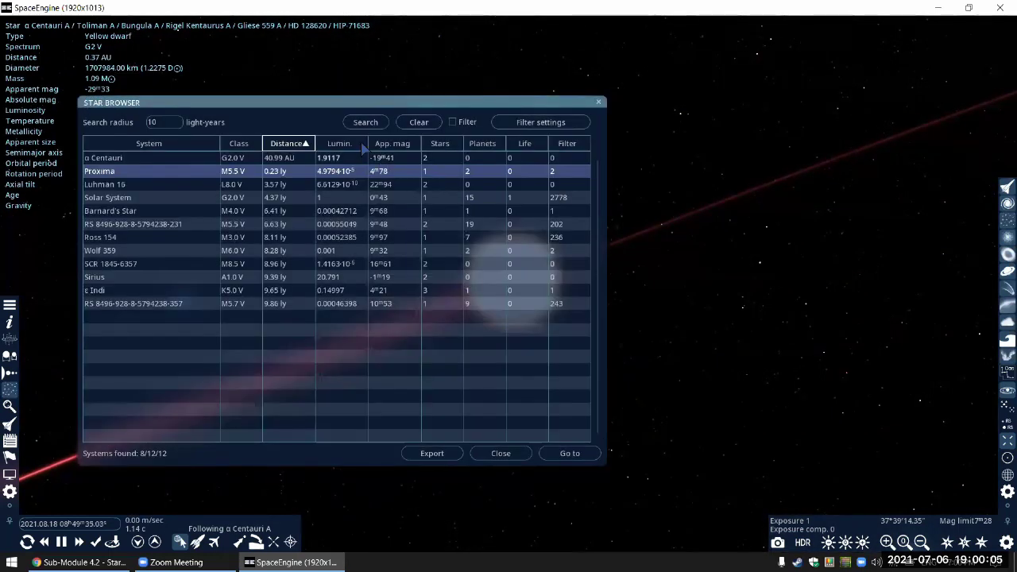
click(511, 124)
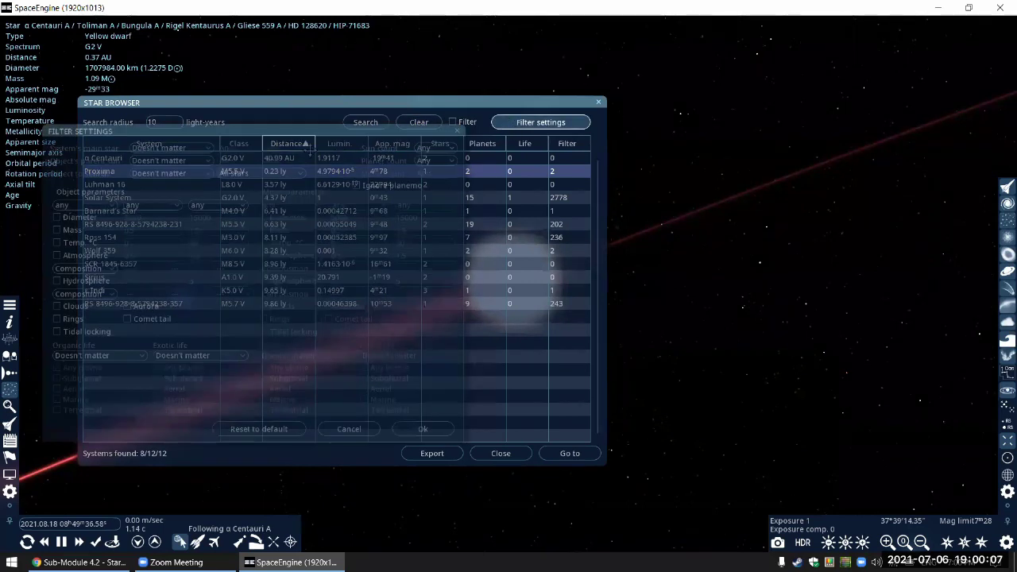
click(185, 150)
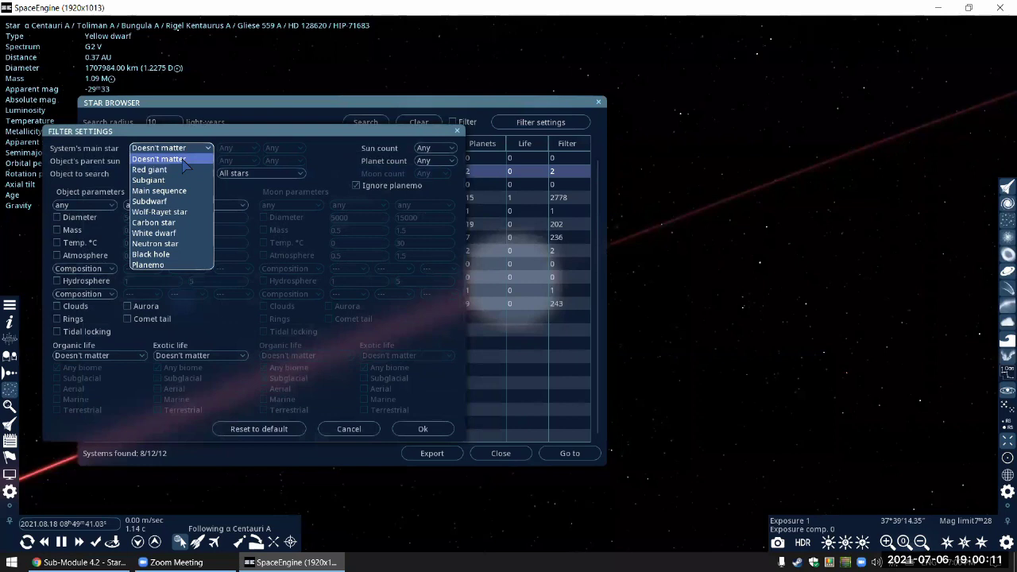
click(184, 160)
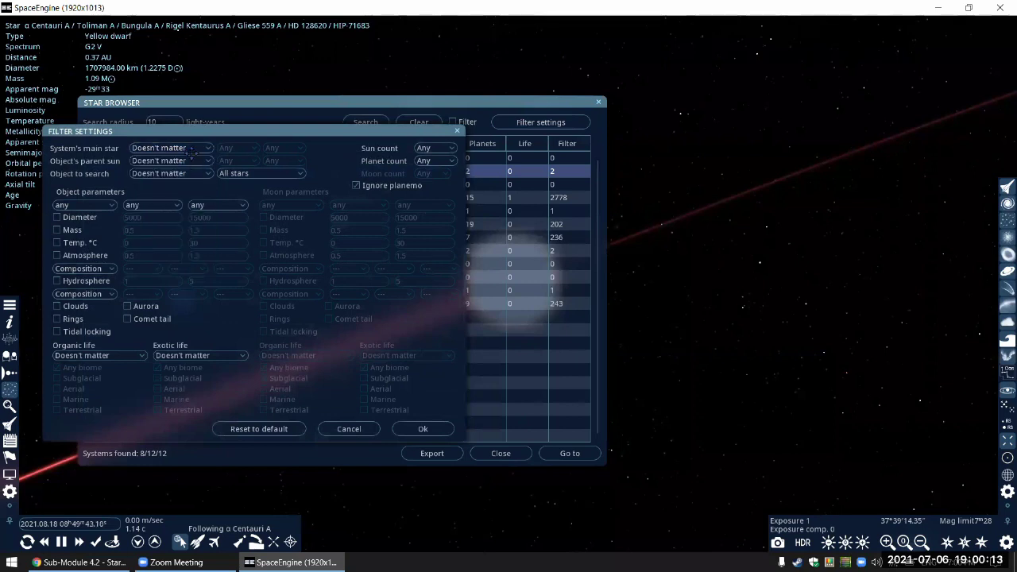
click(191, 150)
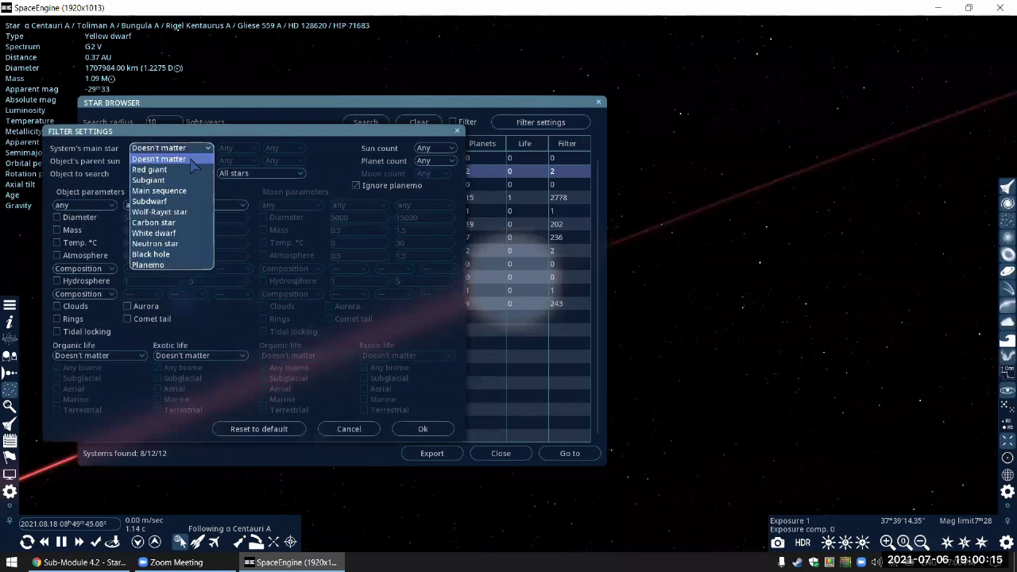
click(181, 191)
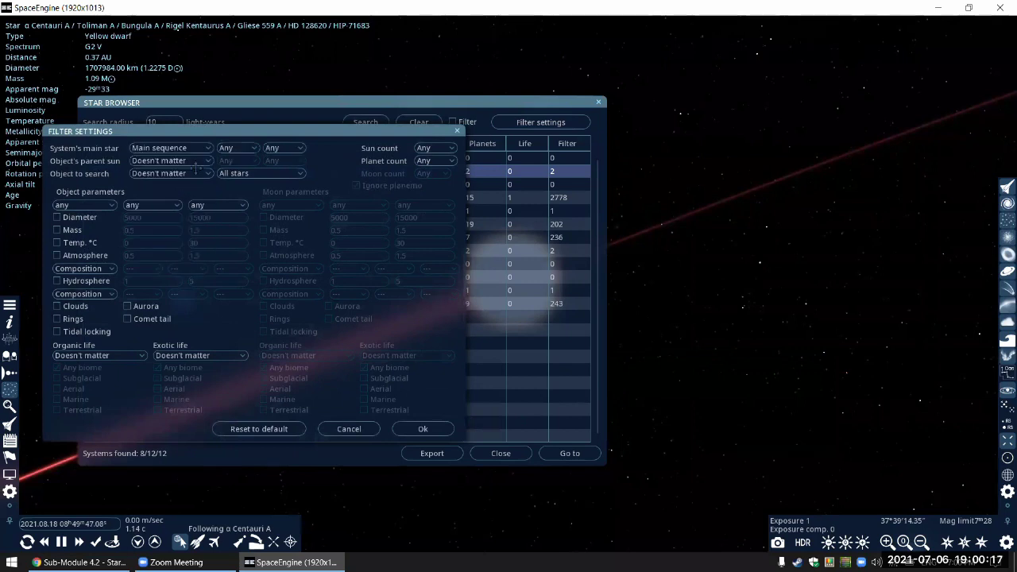
click(240, 149)
click(231, 169)
Step: Limit the star search to Real stars only
click(103, 208)
click(104, 209)
click(234, 174)
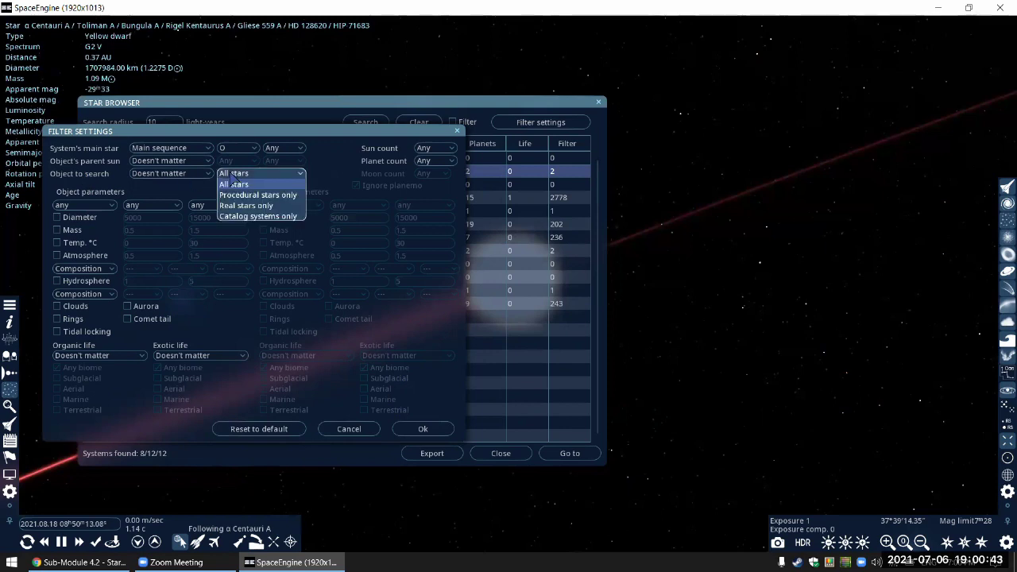
click(235, 205)
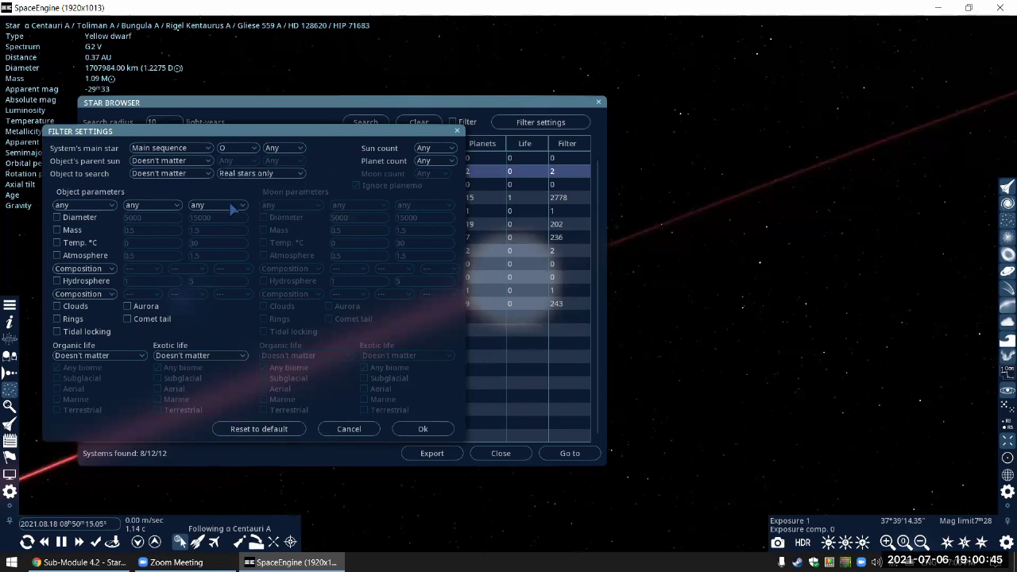
Step: Apply the filter and search within 1000 light-years, listing 13 O-class systems including ζ Ophiuchi
click(414, 433)
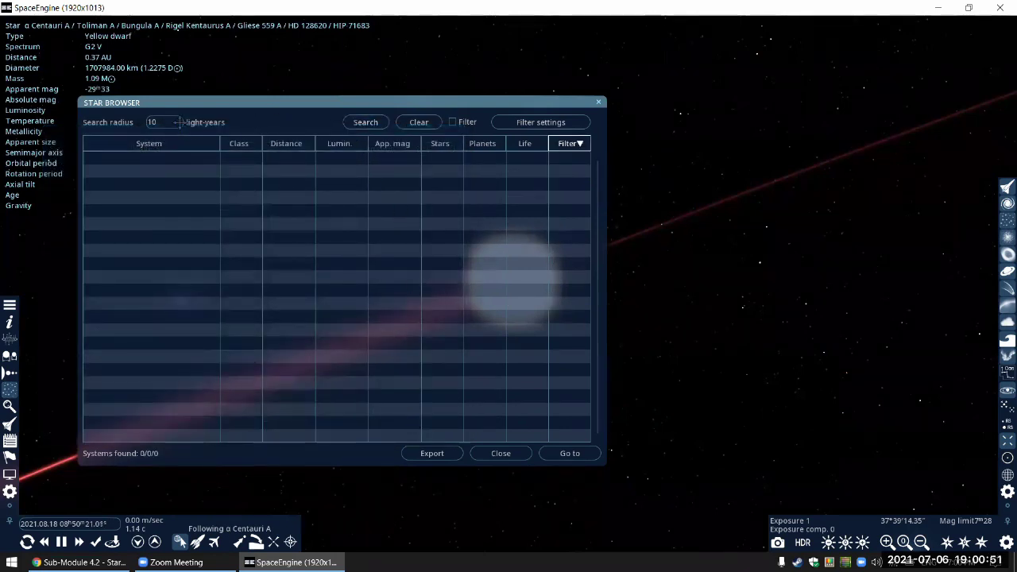
double_click(174, 122)
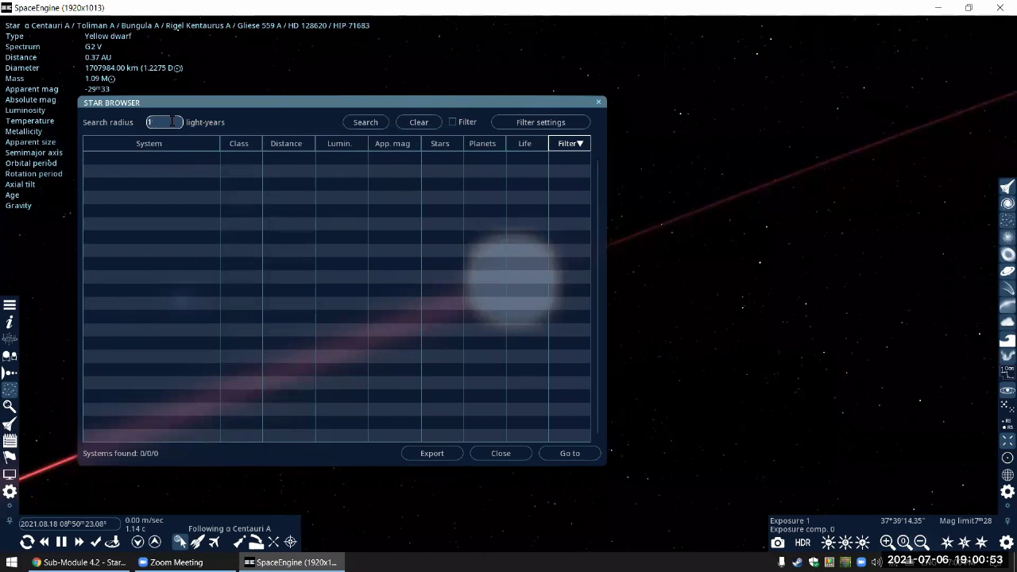
click(387, 127)
key(Return)
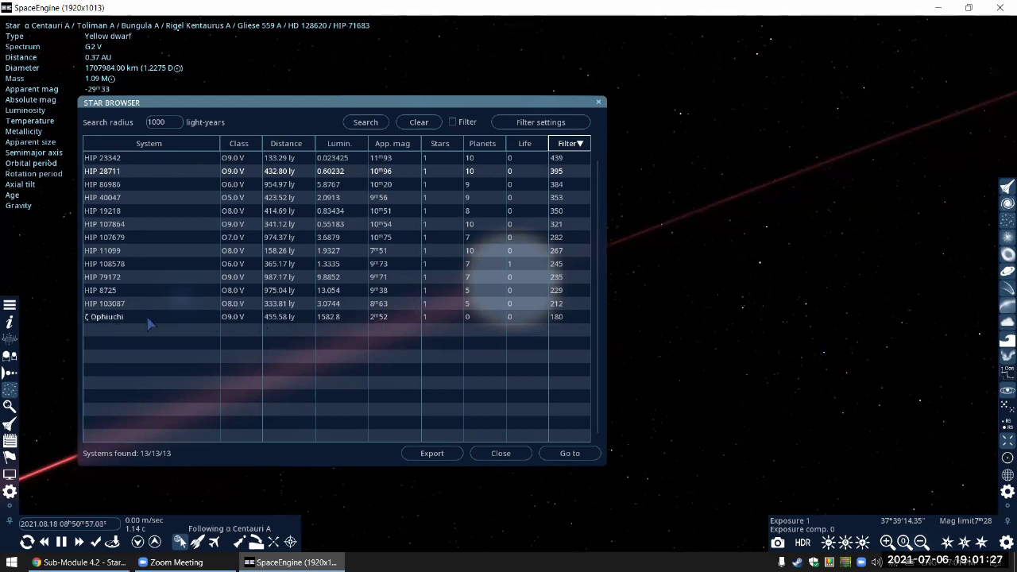
Step: Select ζ Ophiuchi from the results, close the browser and turn the view to centre it
click(119, 320)
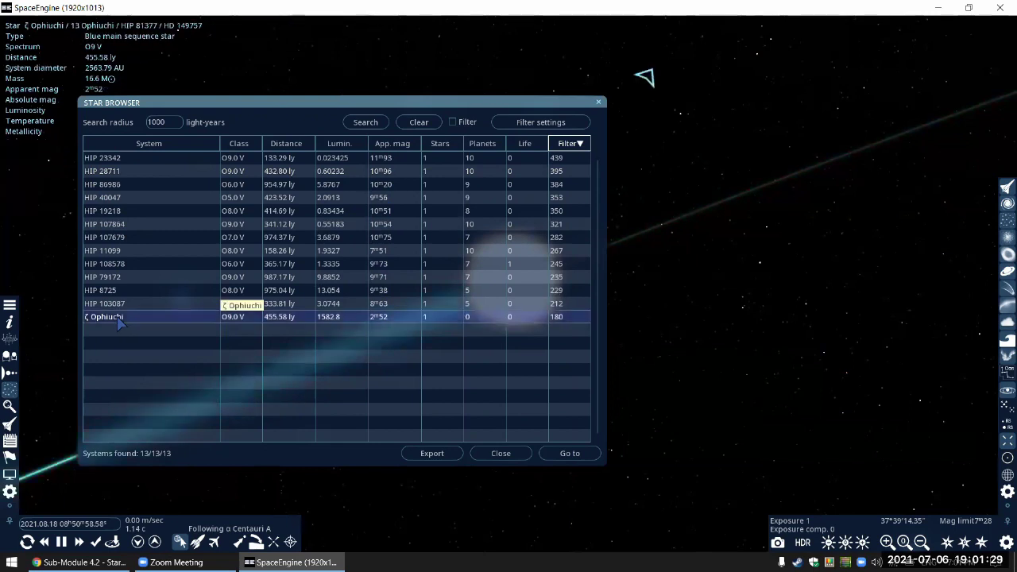
click(521, 455)
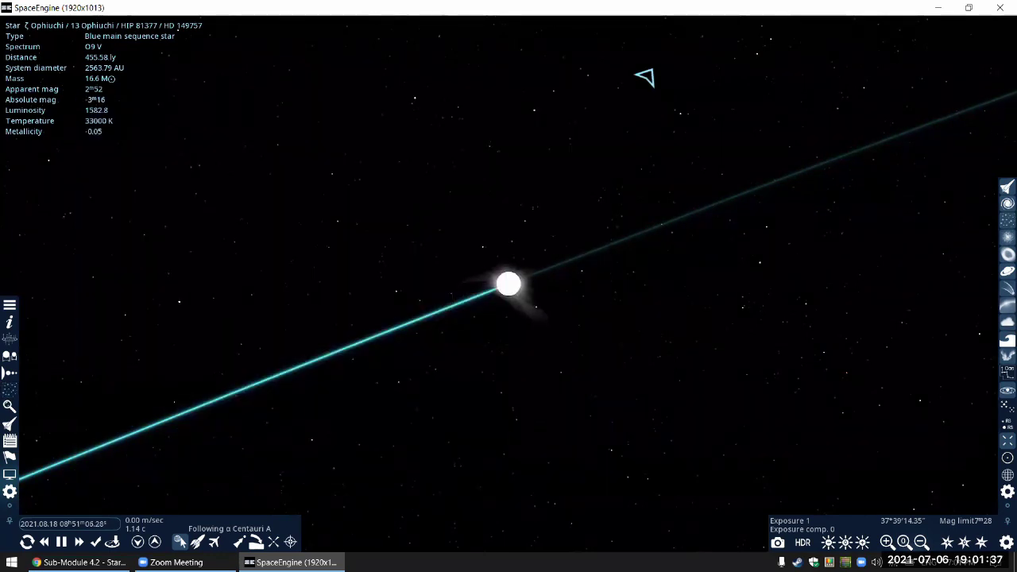
drag(644, 77, 509, 284)
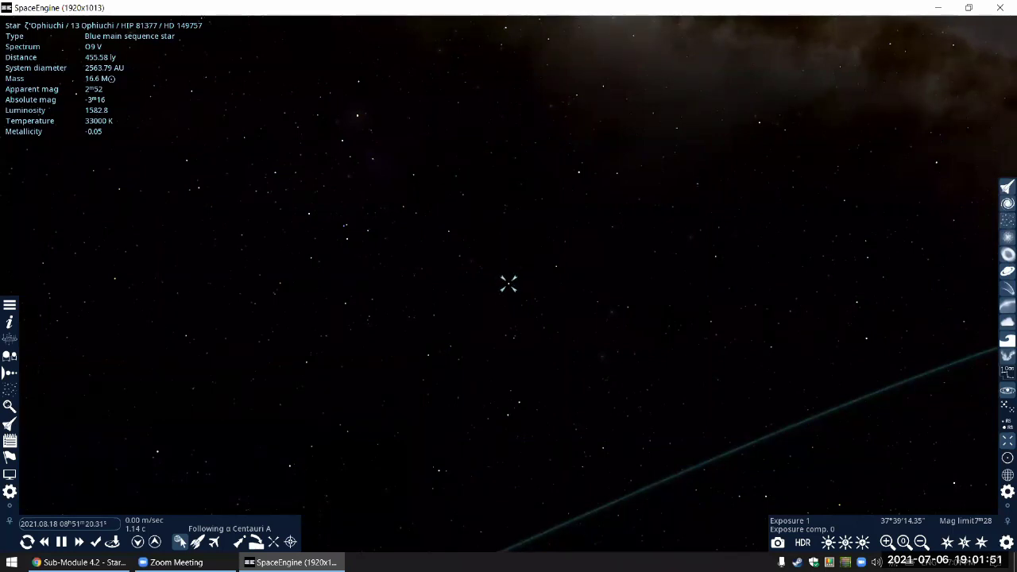
Step: Fly to ζ Ophiuchi's pale blue surface, then pull back to about 0.96 AU
key(g)
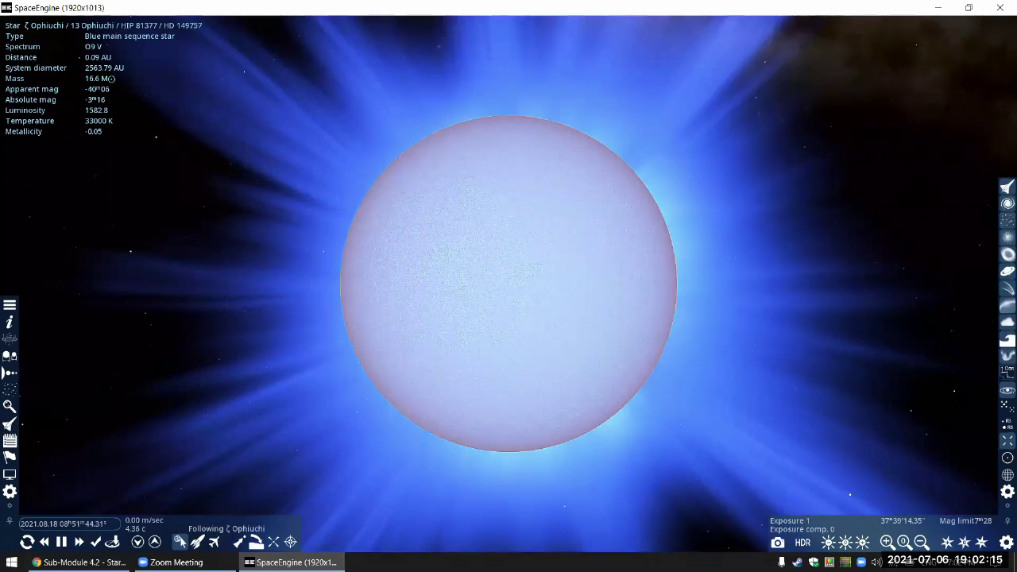
scroll(941, 383, down, 5)
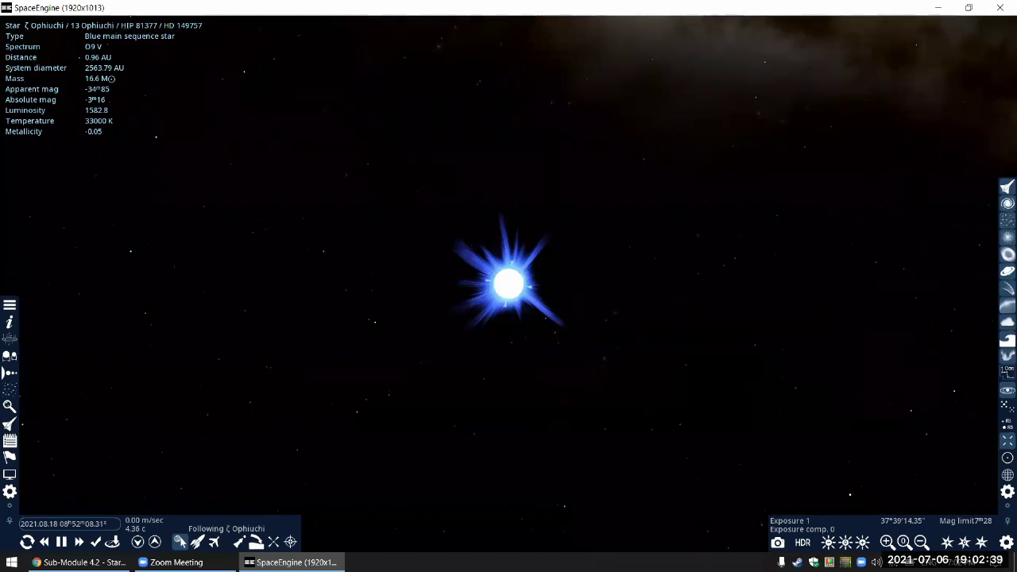
Step: Show labelled constellation boundaries and swing the sky around to Sextans, Crater and Hydra
scroll(685, 343, down, 2)
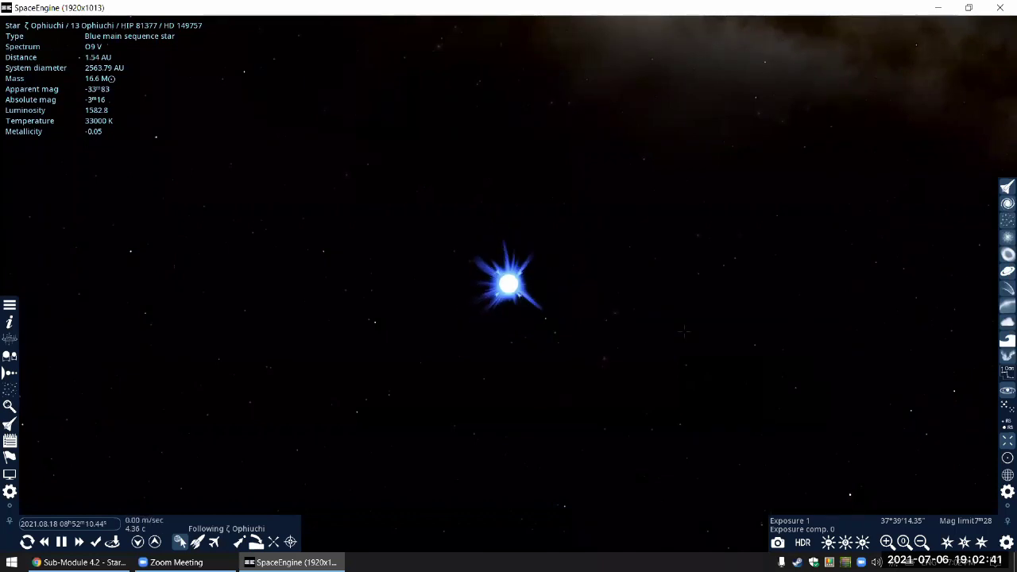
key(c)
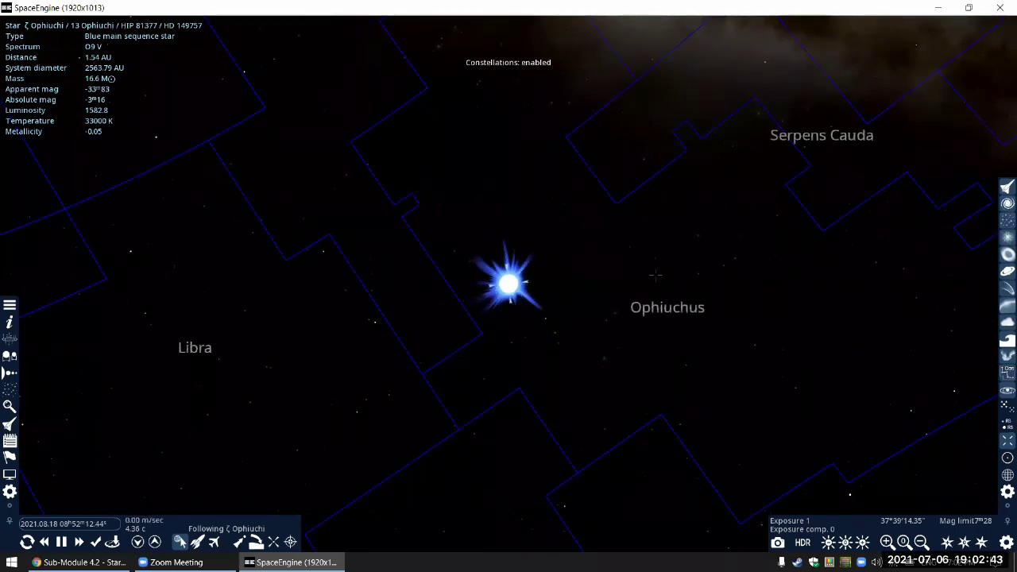
key(Up)
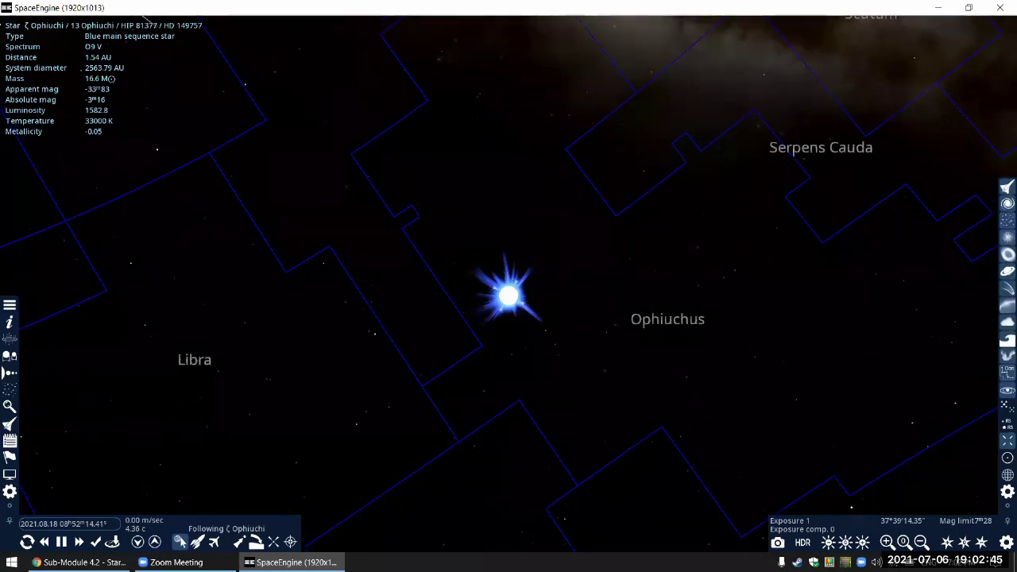
key(Up)
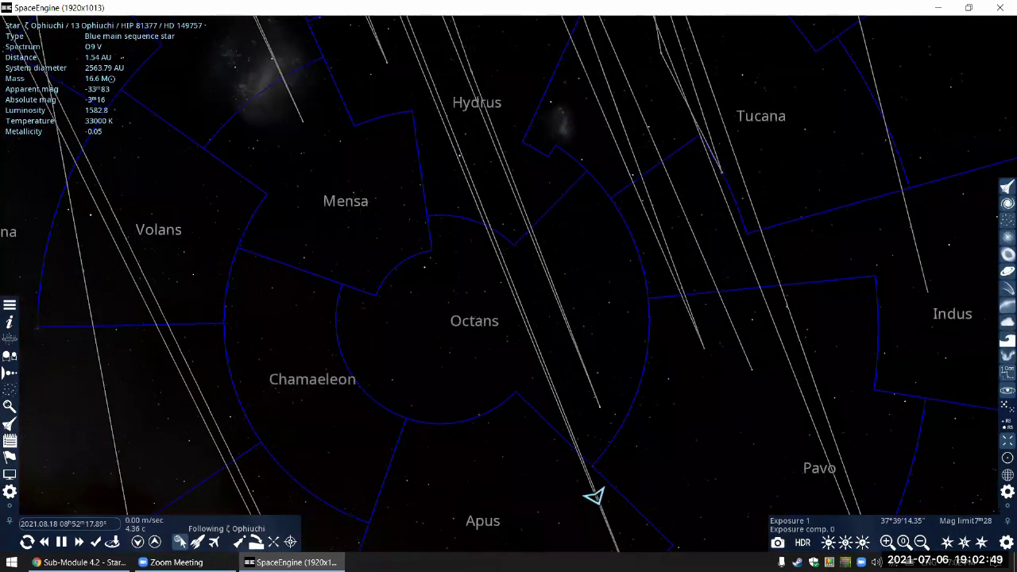
key(Up)
key(Up)
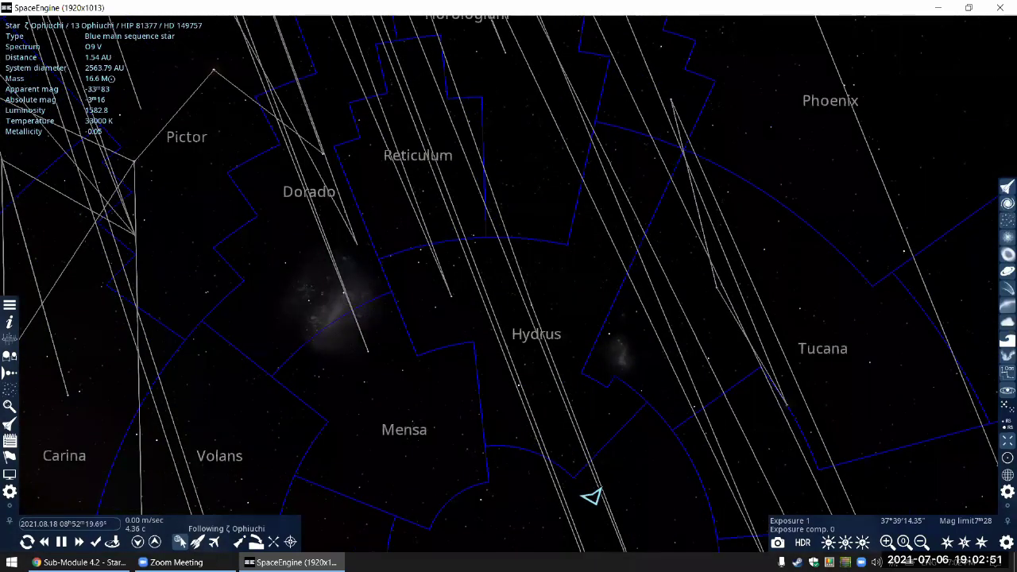
key(Up)
key(Up)
key(Up)
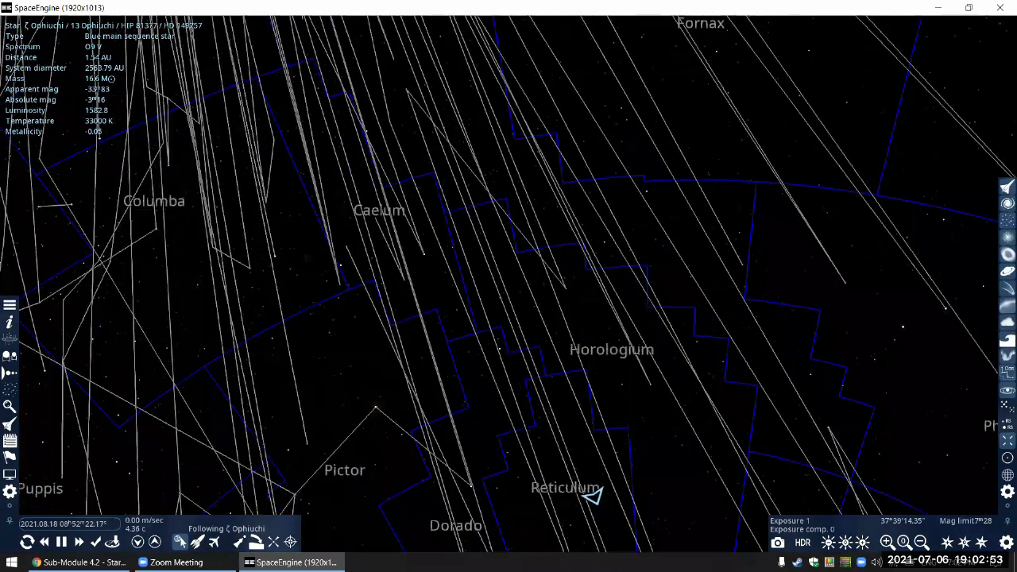
key(Up)
key(Up)
key(Up)
key(Up)
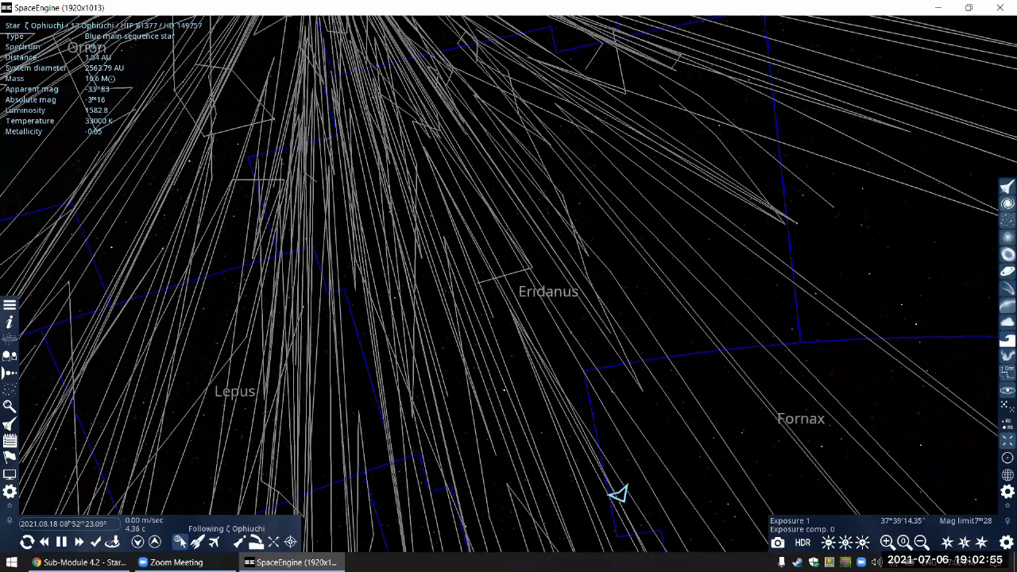
key(Up)
key(Up)
key(Up)
key(Up)
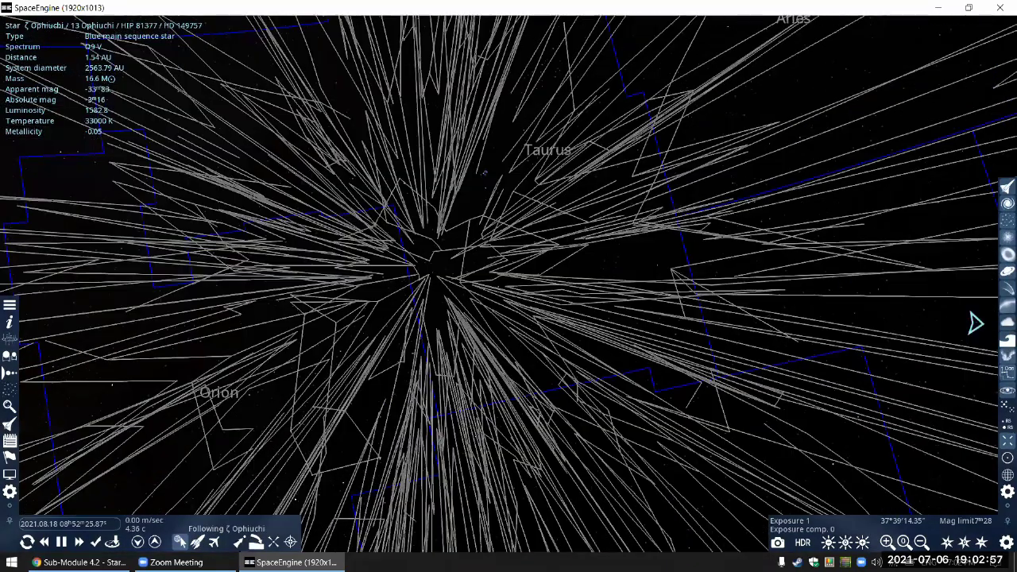
key(Left)
key(Left)
key(Left)
key(Left)
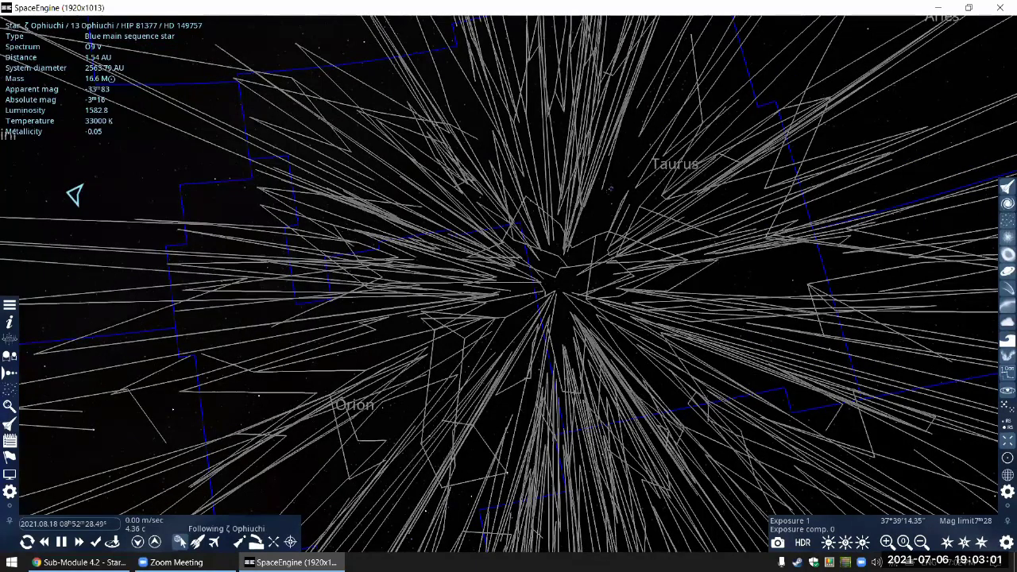
drag(74, 194, 44, 236)
Step: Hide the constellation overlay, then centre on and fly to ζ Ophiuchi, closing to 0.08 AU
key(ctrl+c)
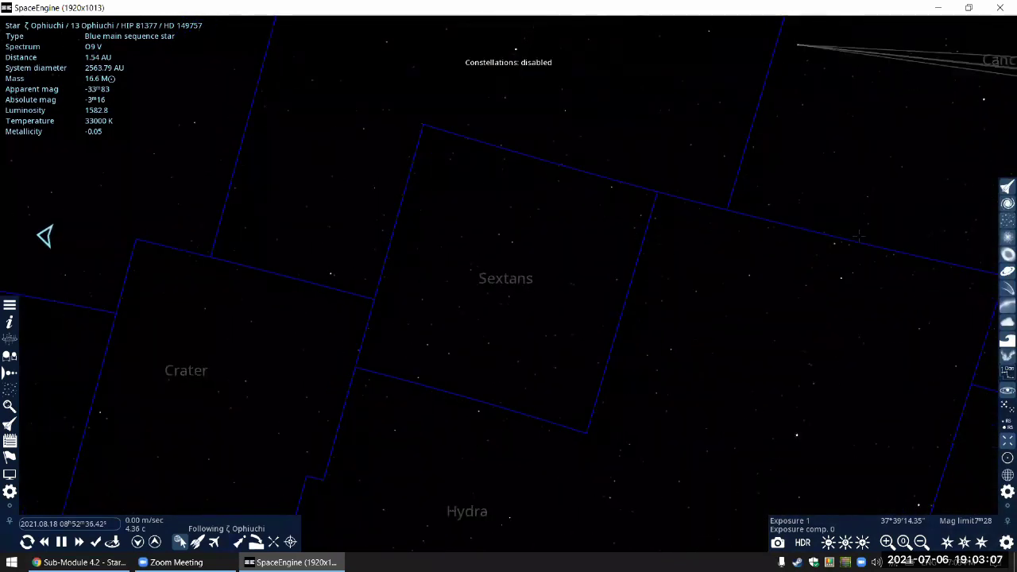
key(c)
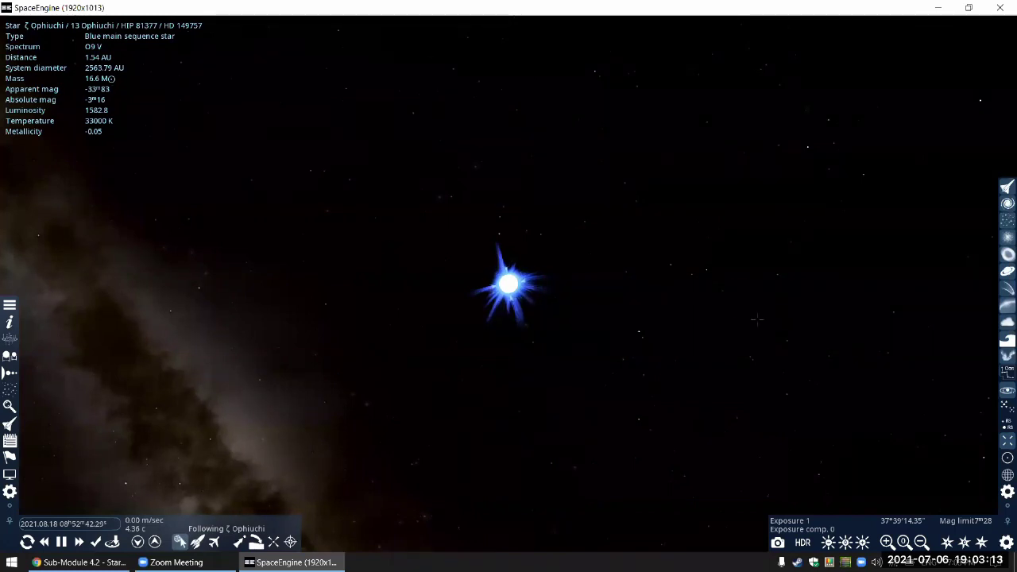
key(g)
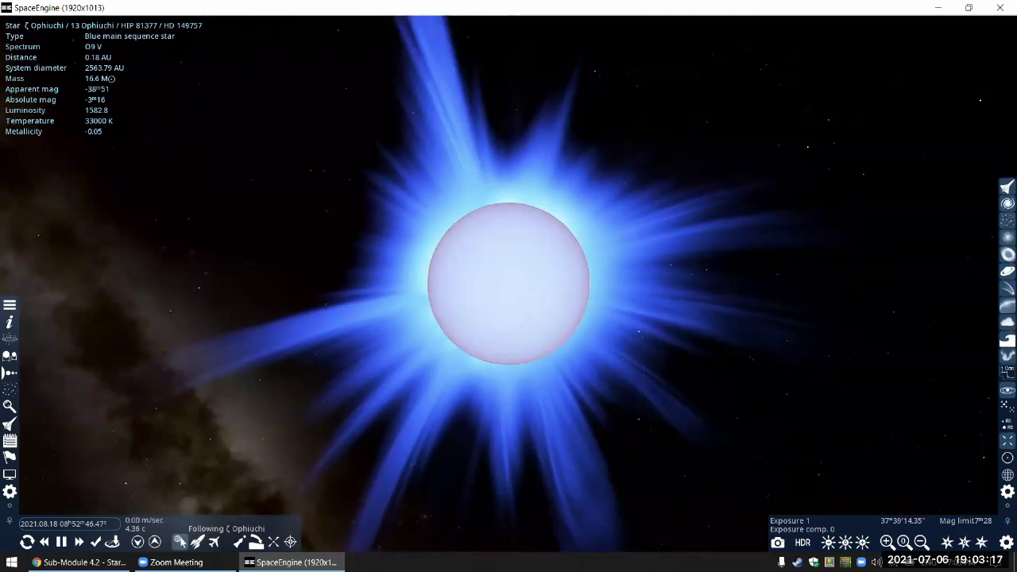
scroll(634, 186, up, 5)
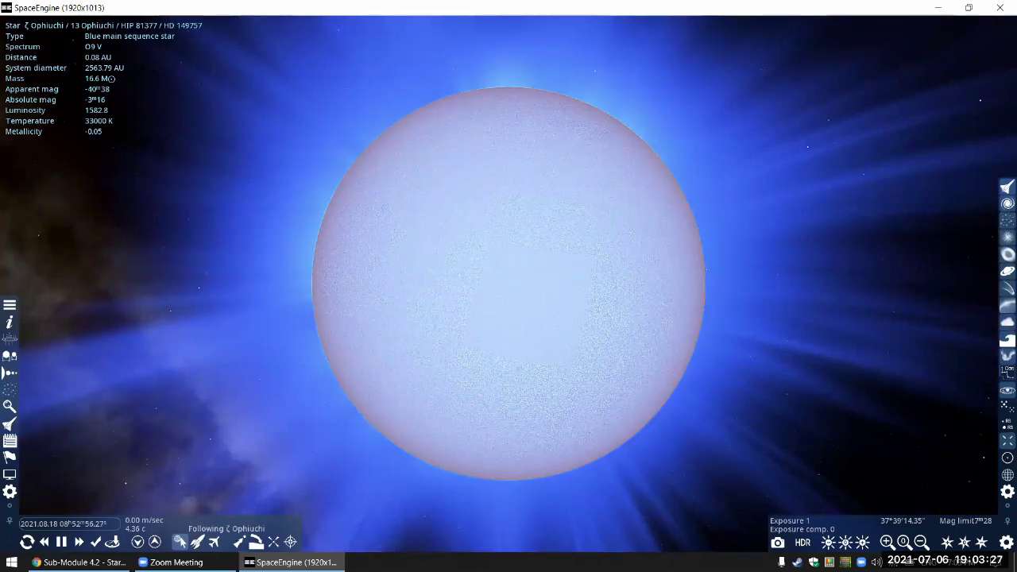
key(Page_Up)
key(Page_Up)
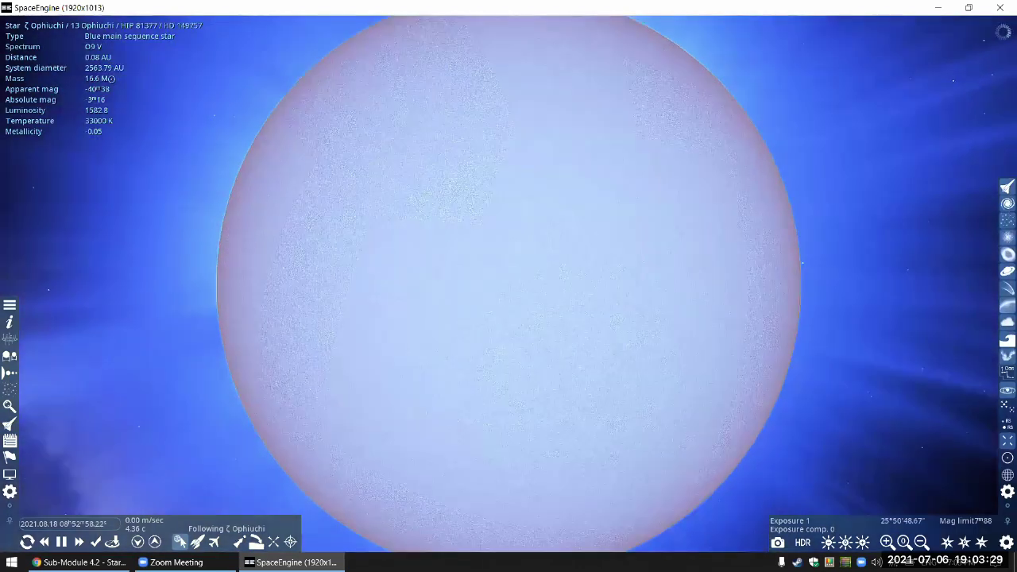
key(Page_Up)
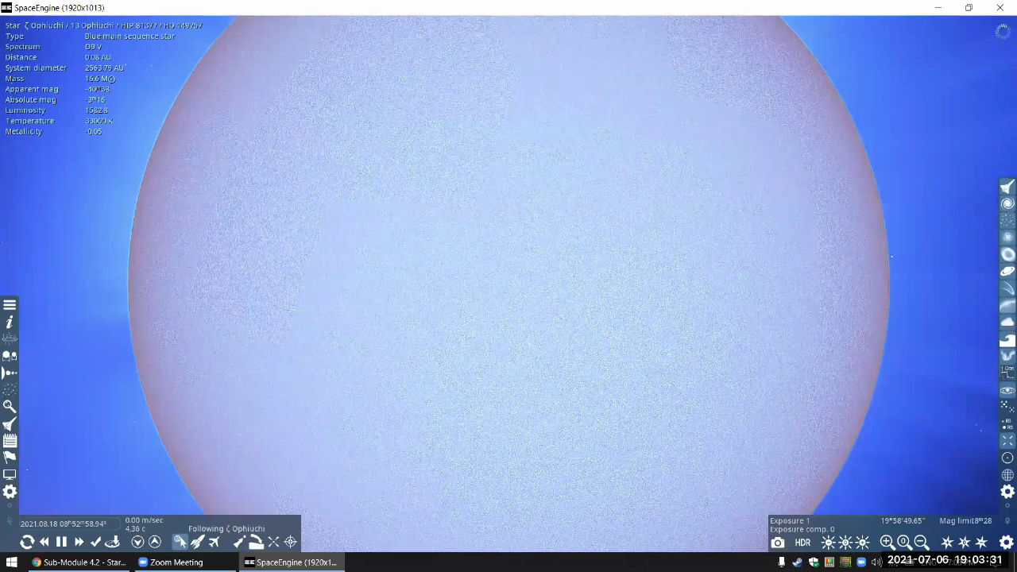
key(Page_Up)
key(Page_Up)
key(Page_Up)
key(Page_Up)
key(Page_Up)
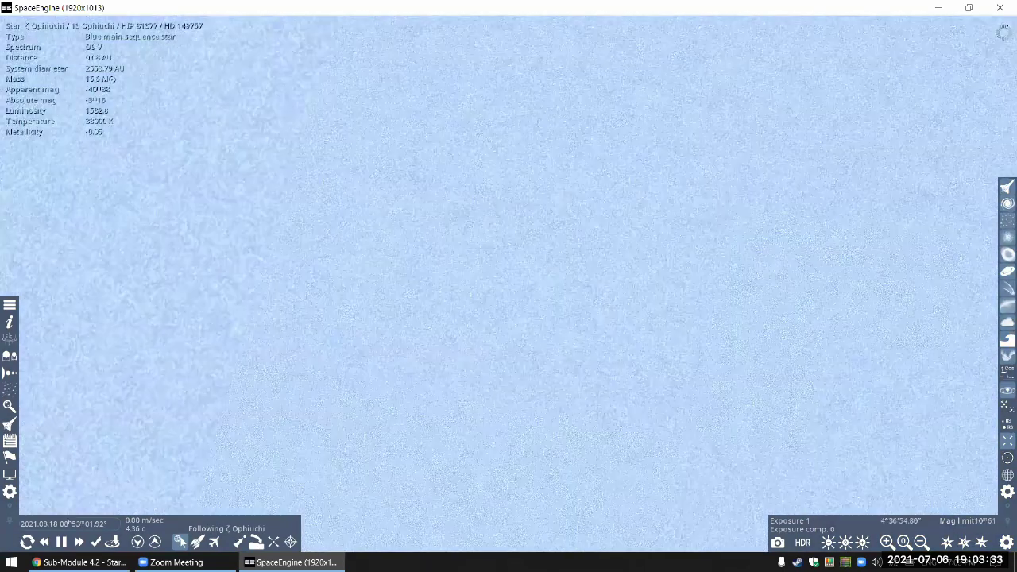
key(Page_Up)
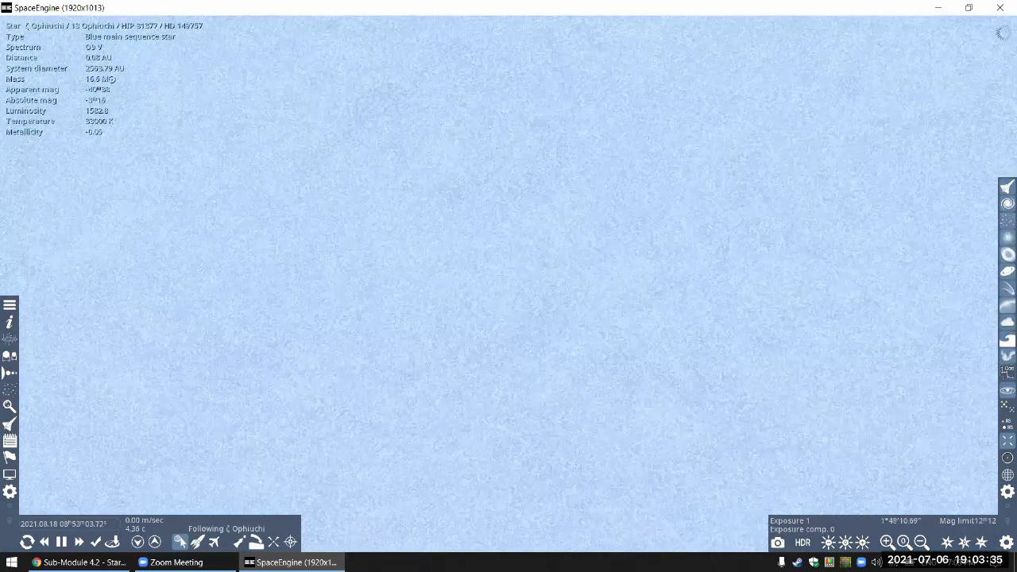
key(Page_Up)
key(Page_Up)
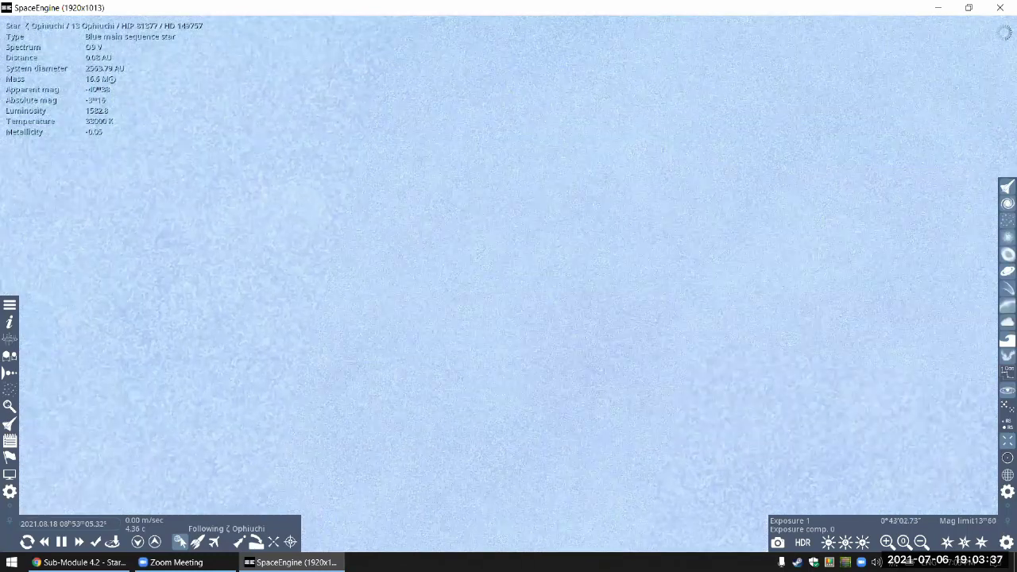
key(Page_Up)
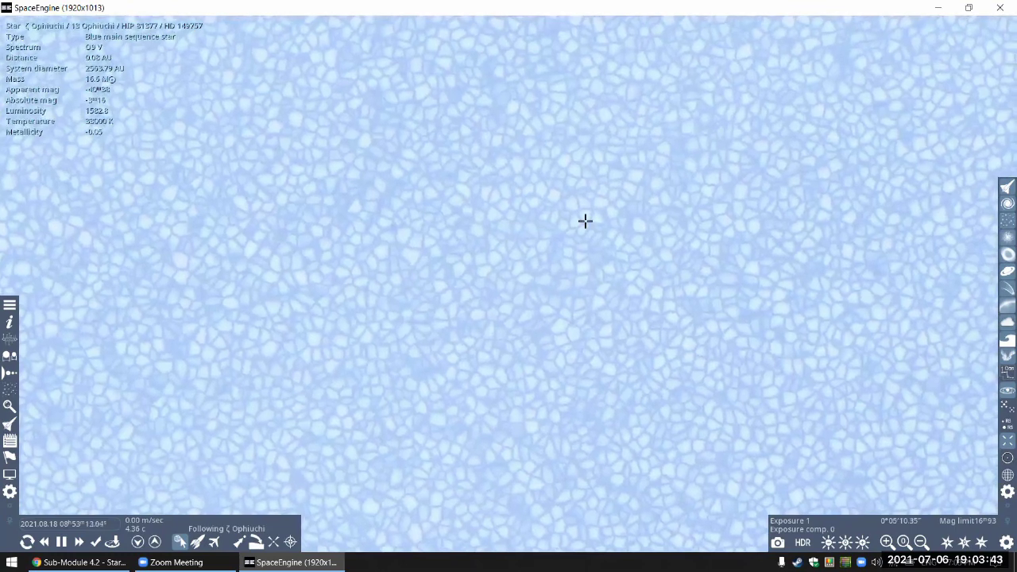
key(Page_Down)
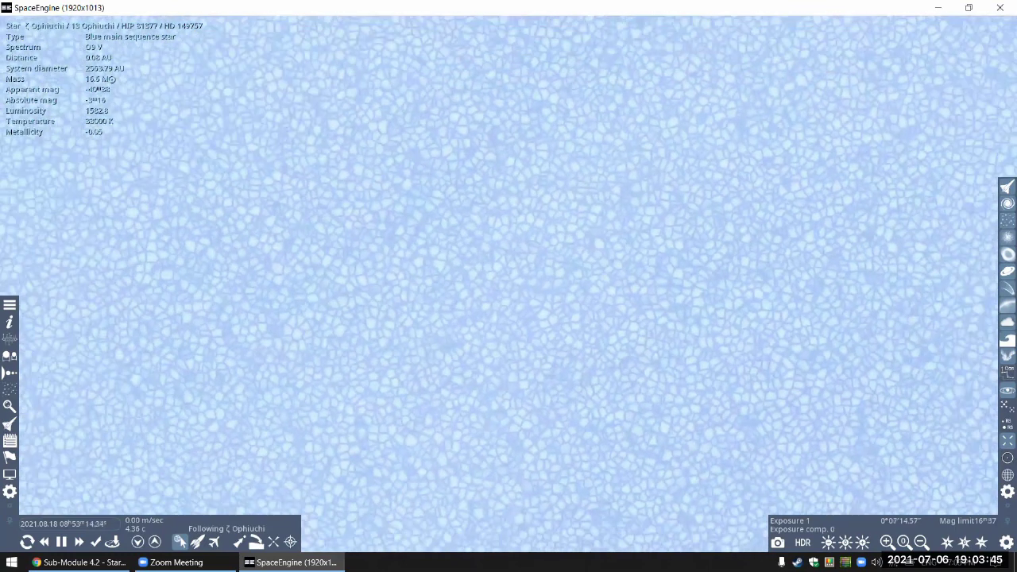
key(Page_Down)
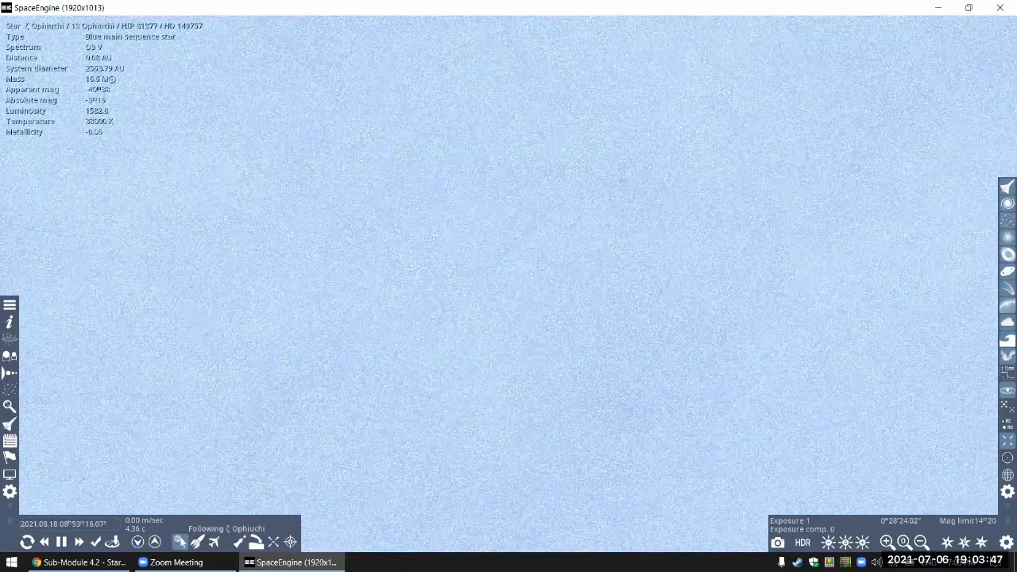
key(Page_Down)
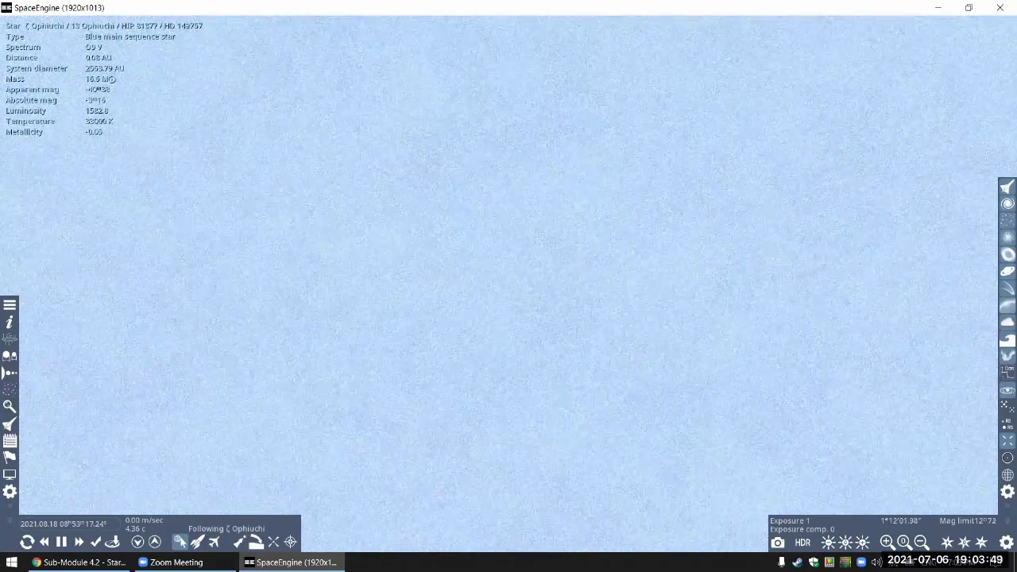
key(Page_Down)
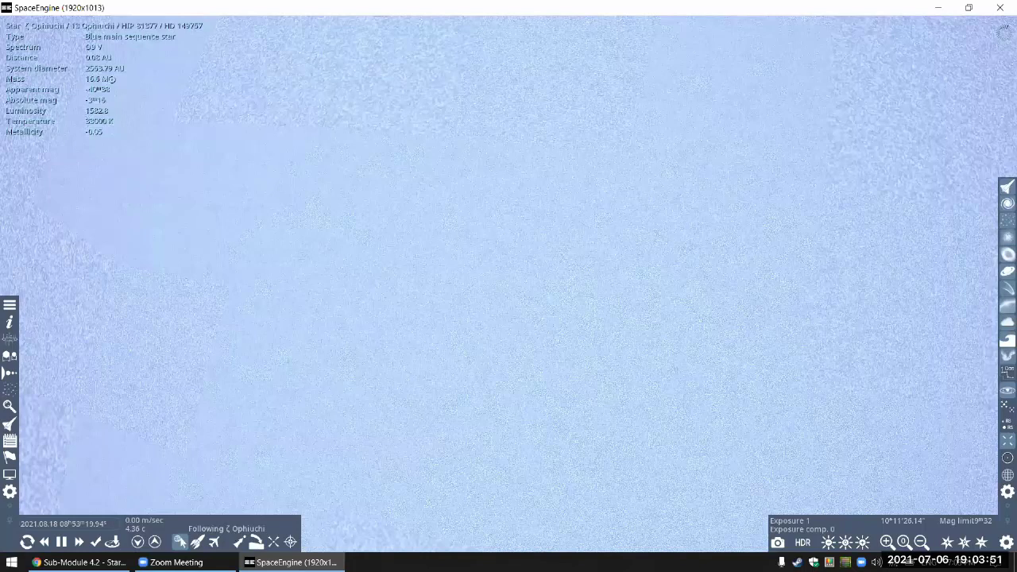
key(Page_Down)
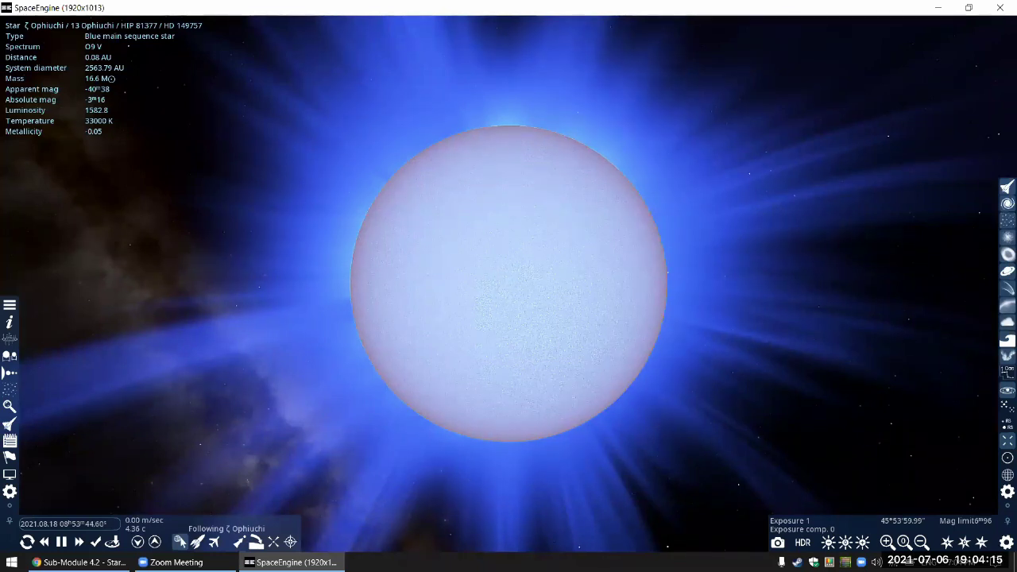
Step: Search for 'betel' and select Betelgeuse, the M2 Ib red supergiant 872.75 ly away
key(F3)
text(sirius)
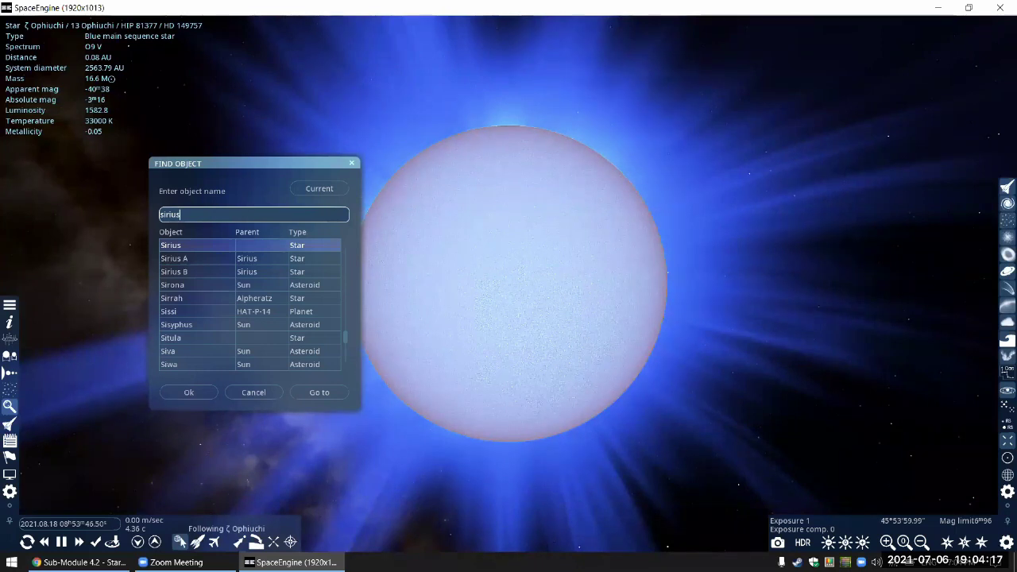
key(ctrl+a)
key(BackSpace)
text(betel)
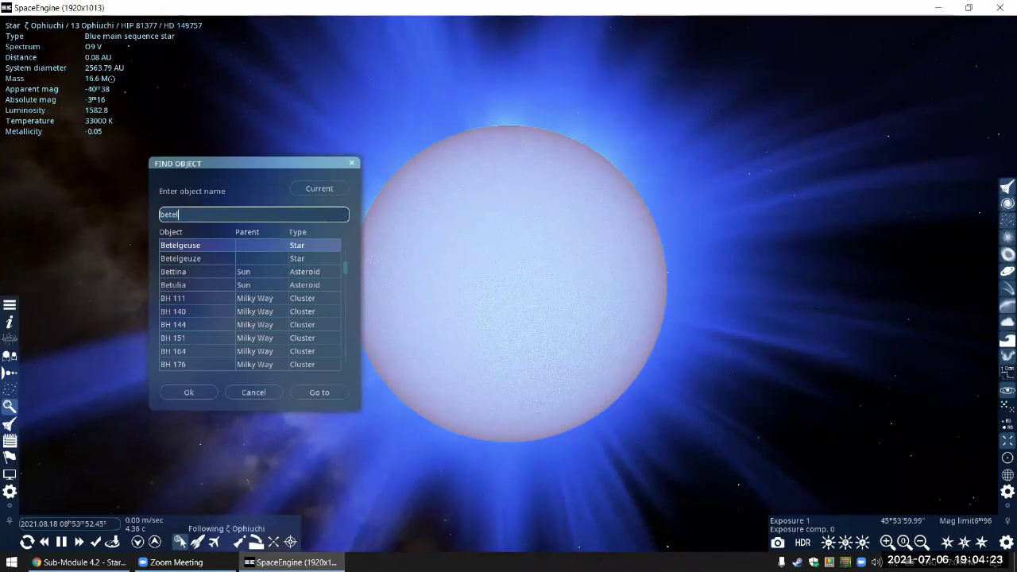
click(208, 389)
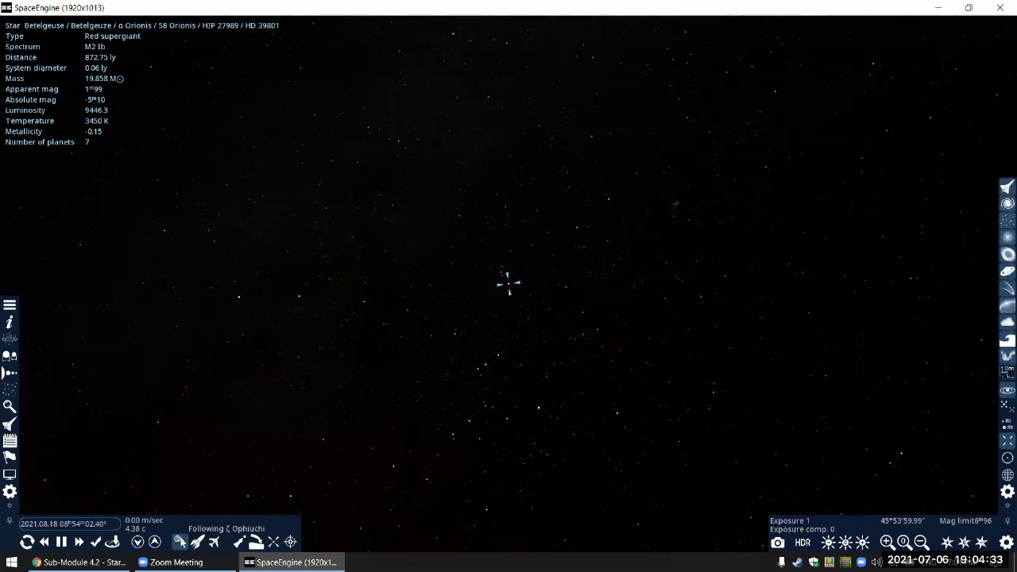
Step: Fly to Betelgeuse, arriving 8.89 AU from its mottled orange-white disc
key(g)
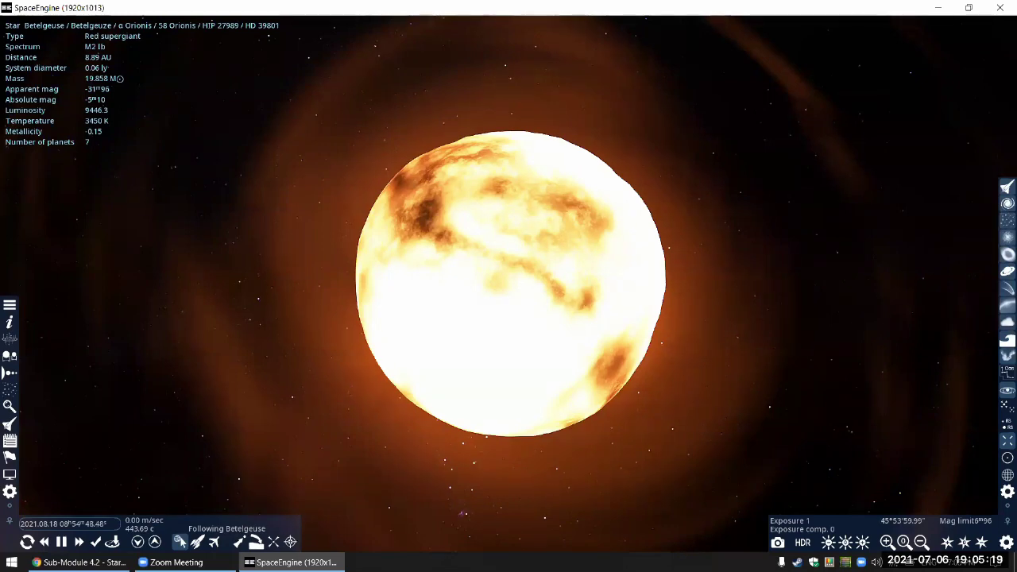
Step: Orbit Betelgeuse, zoom deep into its mottled surface and back out, then view another side
key(d)
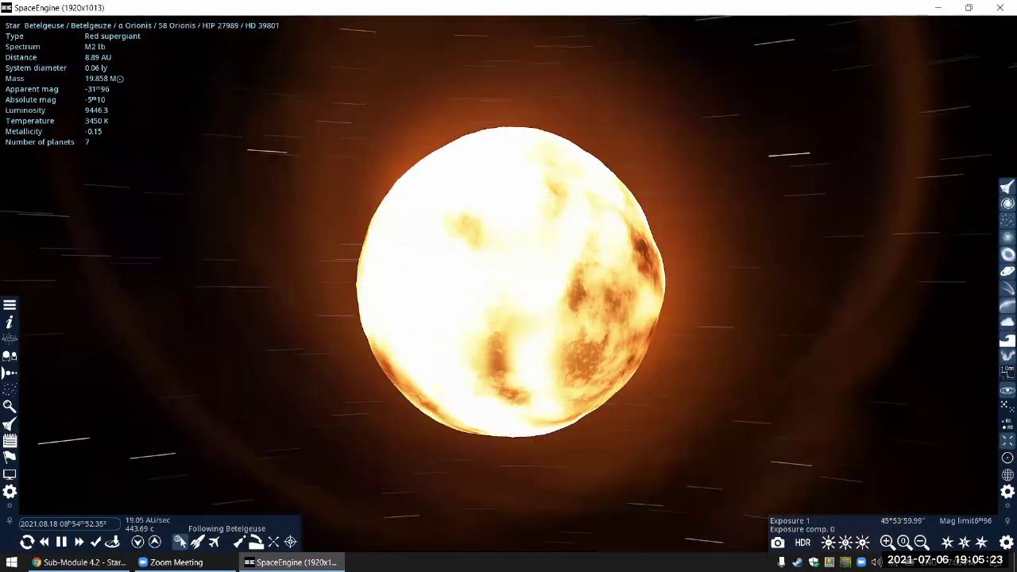
key(r)
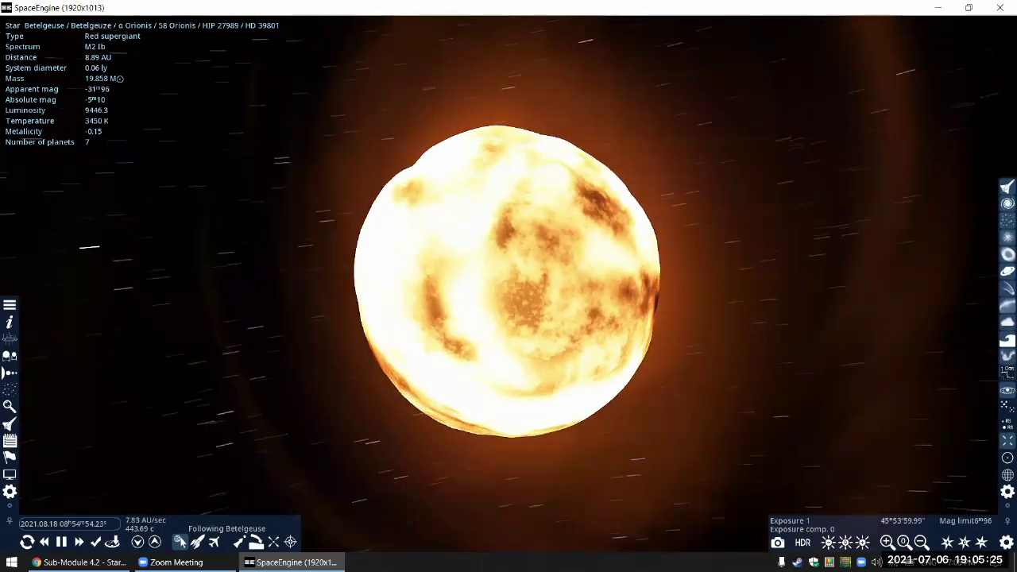
key(w)
key(Page_Up)
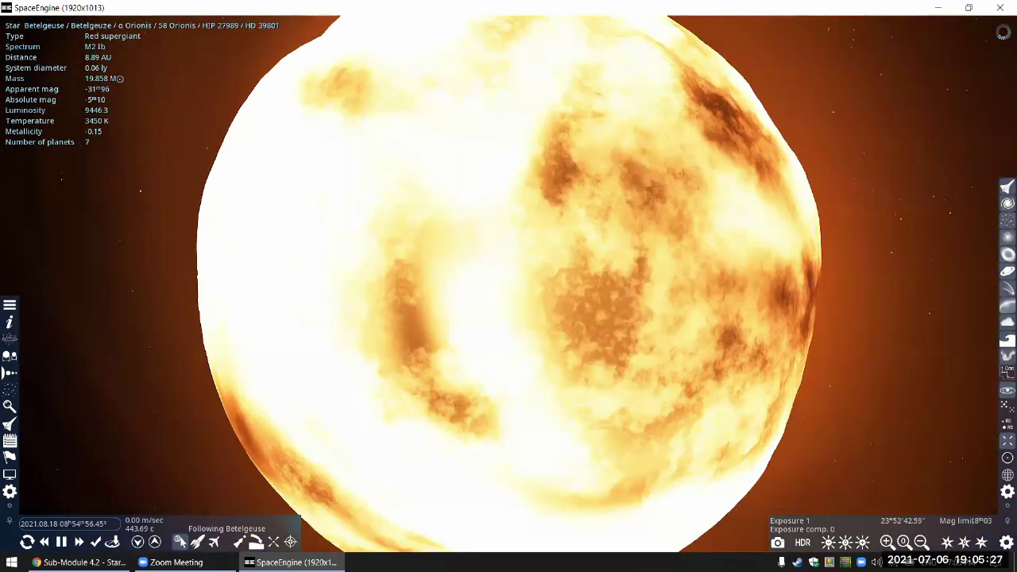
key(Page_Up)
key(Page_Down)
key(Page_Down)
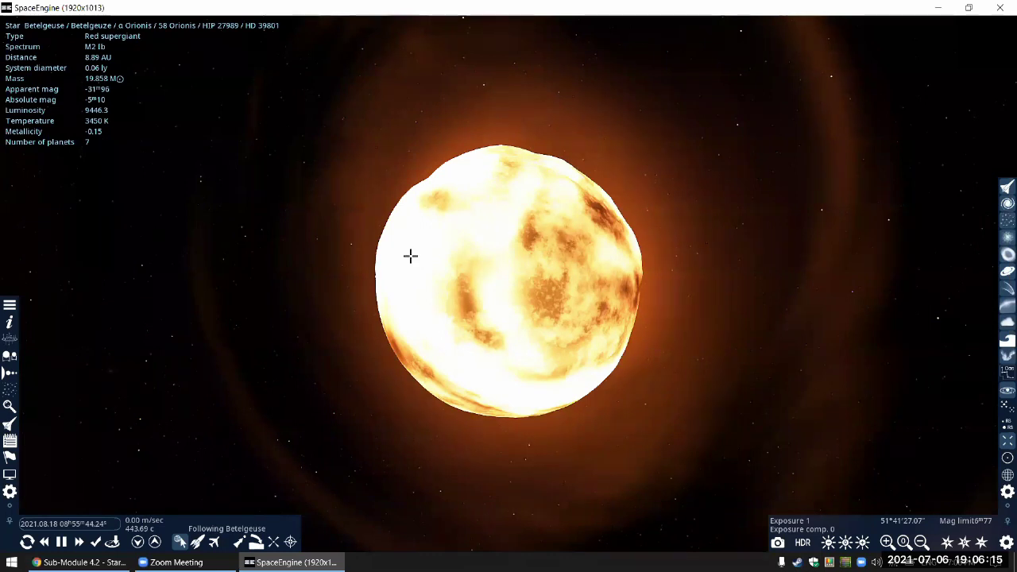
right_drag(527, 268, 504, 202)
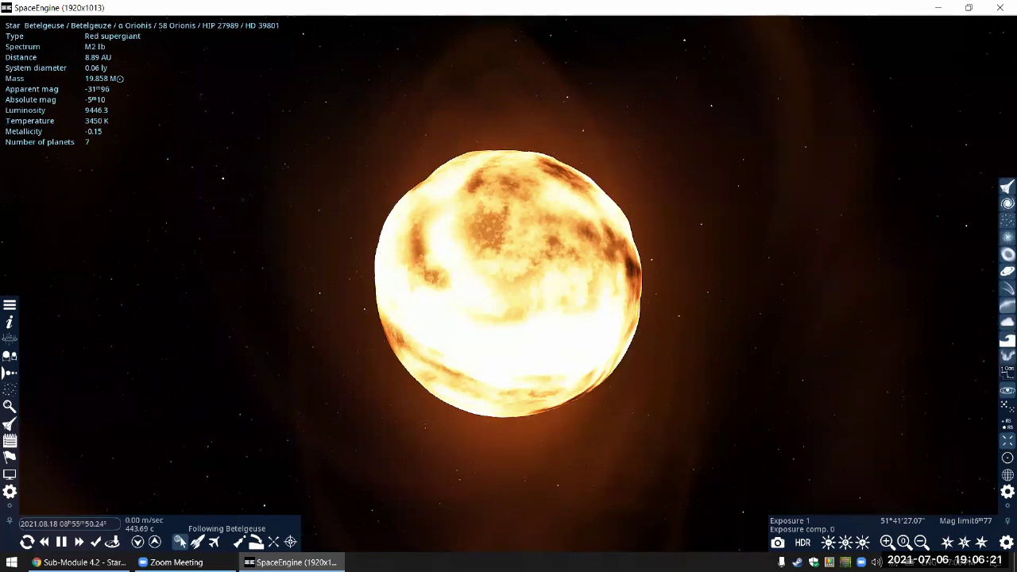
mouse_move(512, 274)
right_down()
mouse_move(477, 268)
mouse_move(561, 268)
right_up()
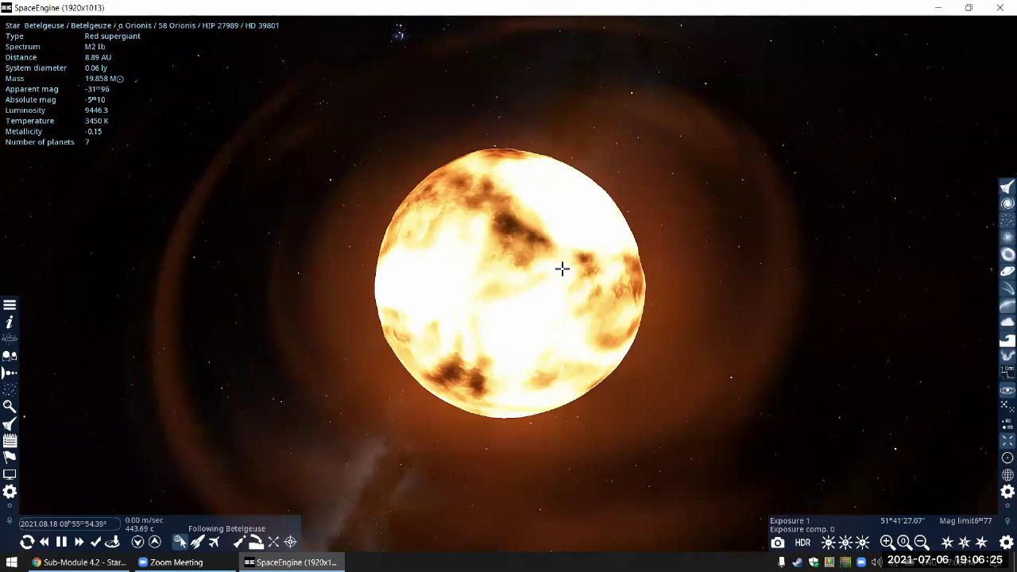